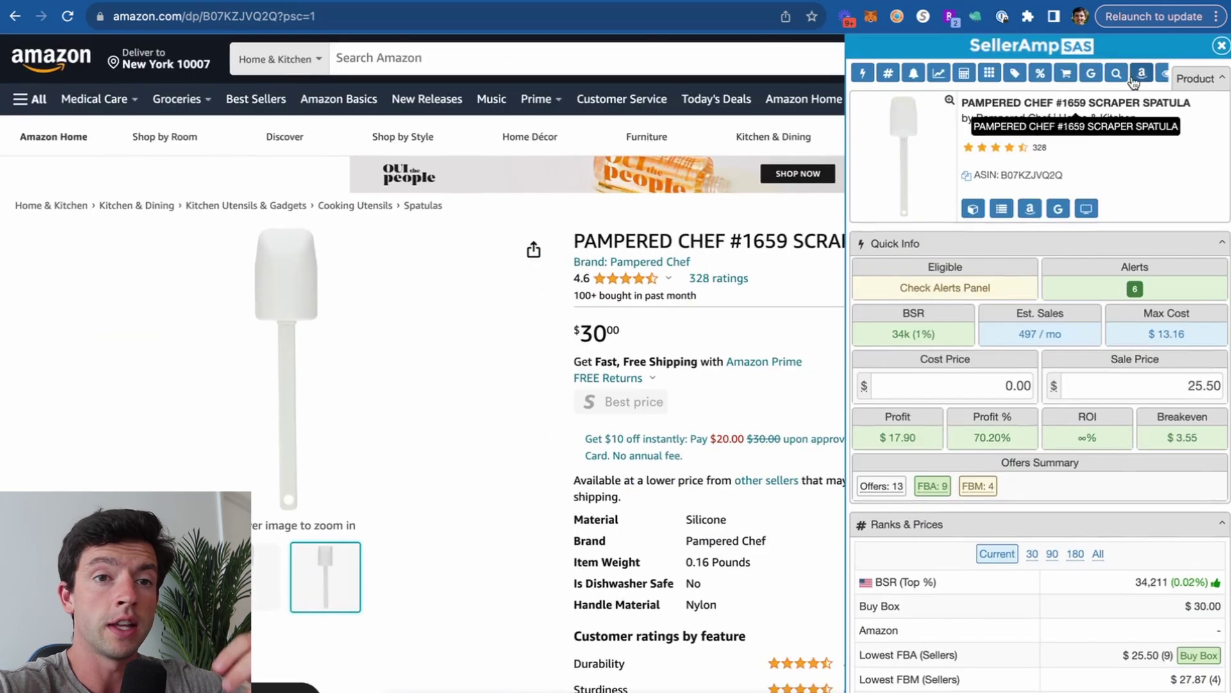
Close the SellerAmp panel and review the scraper spatula listing's price, delivery and stock details on Amazon
left_click(1221, 46)
scroll(1227, 391, "down", 3)
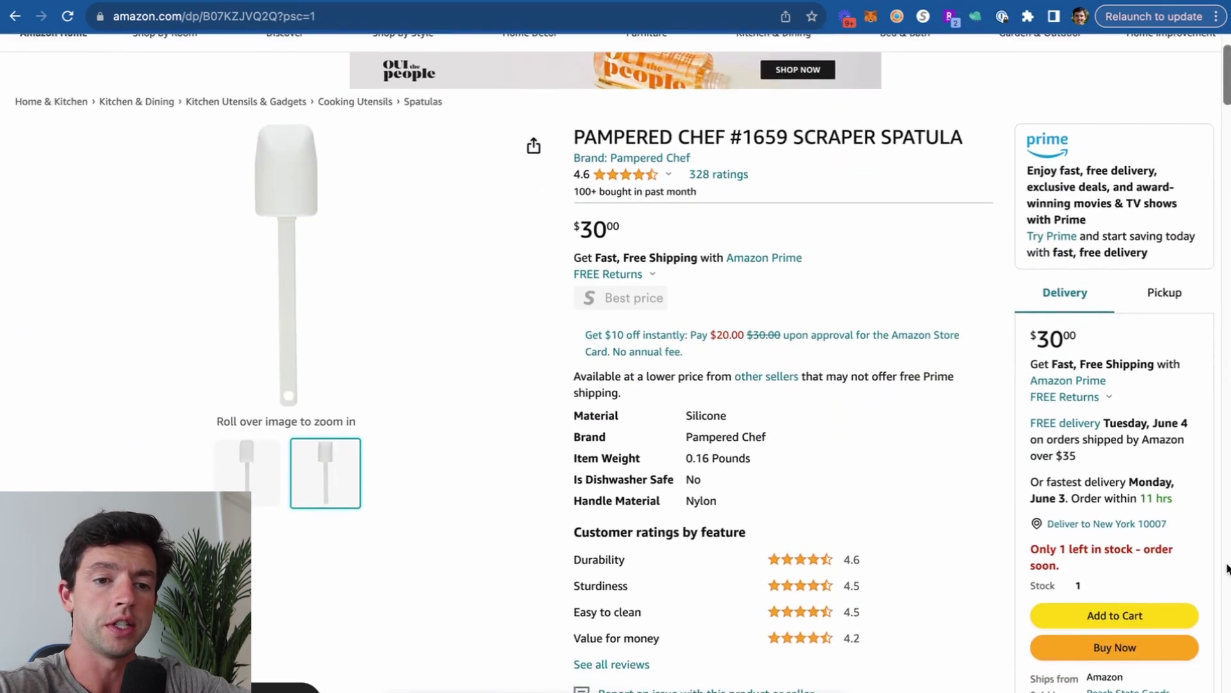
scroll(1227, 569, "up", 5)
scroll(1227, 569, "down", 3)
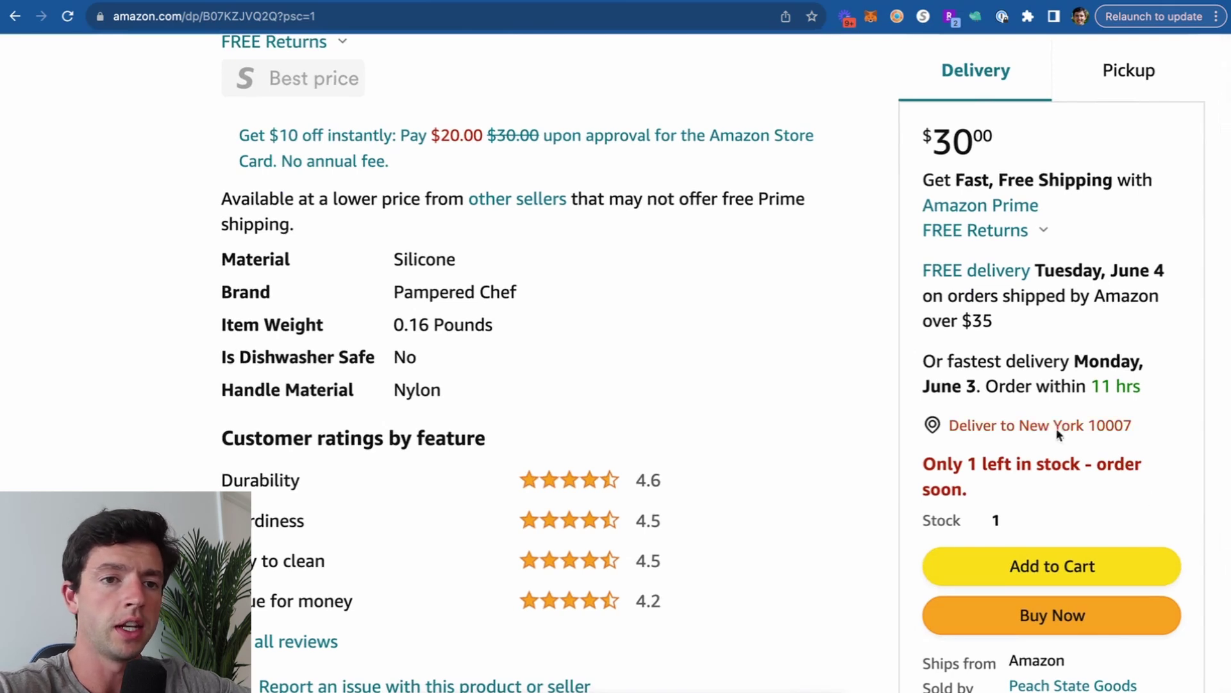
scroll(1064, 426, "down", 5)
Reopen SellerAmp for the scraper spatula and set its sale price to $30
left_click(897, 16)
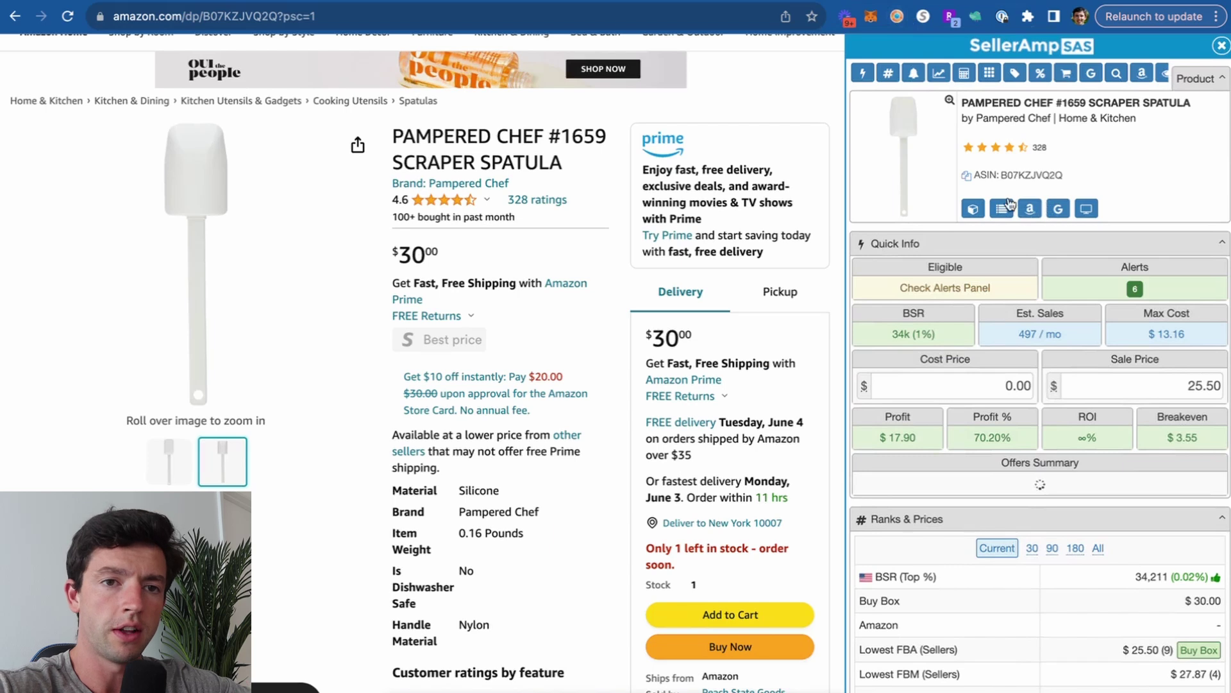
key("ctrl+plus")
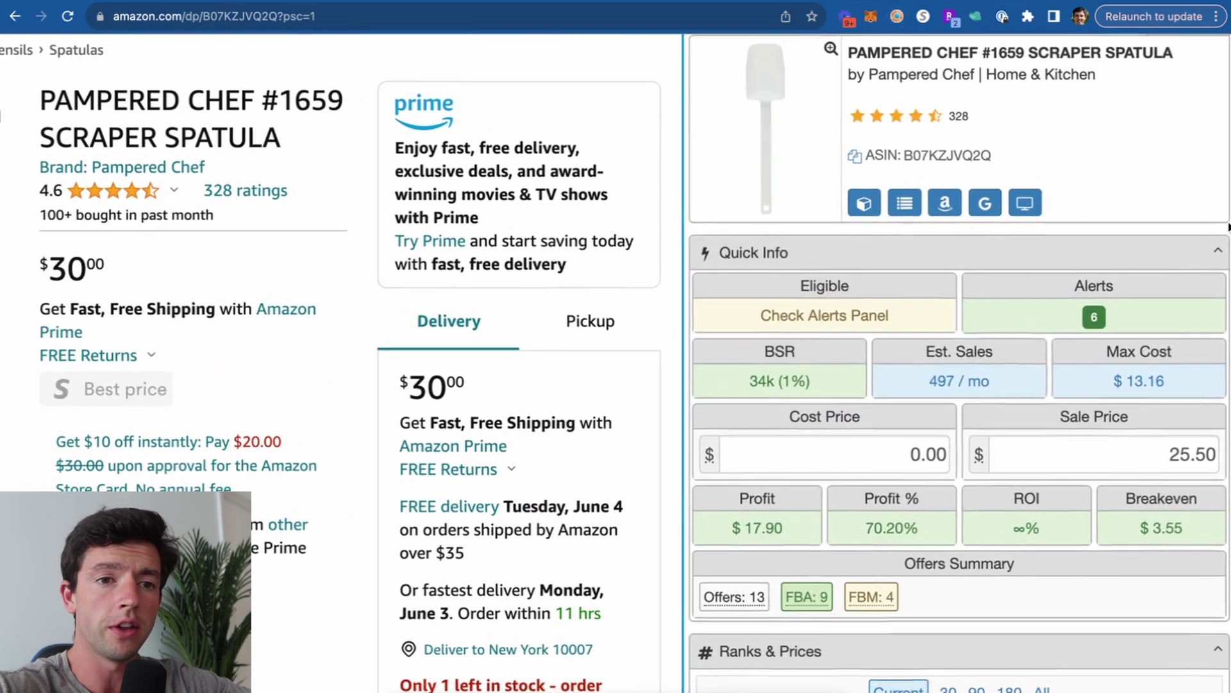
left_click_drag(1169, 430, 1122, 431)
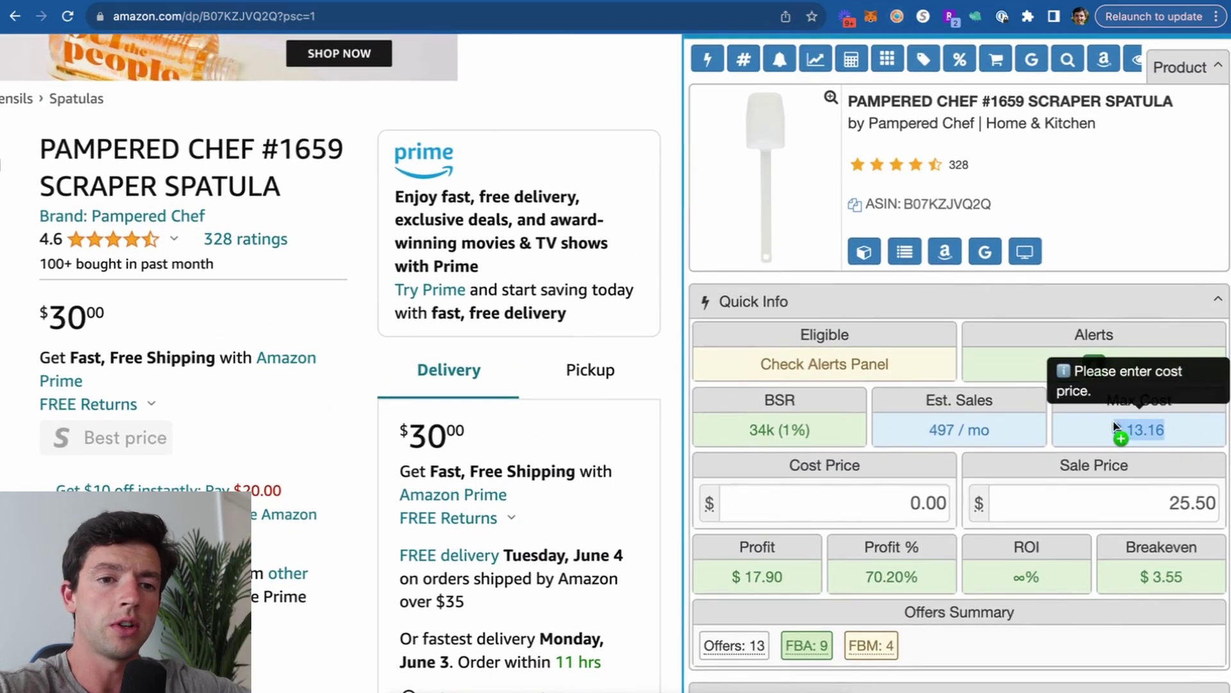
left_click(1119, 499)
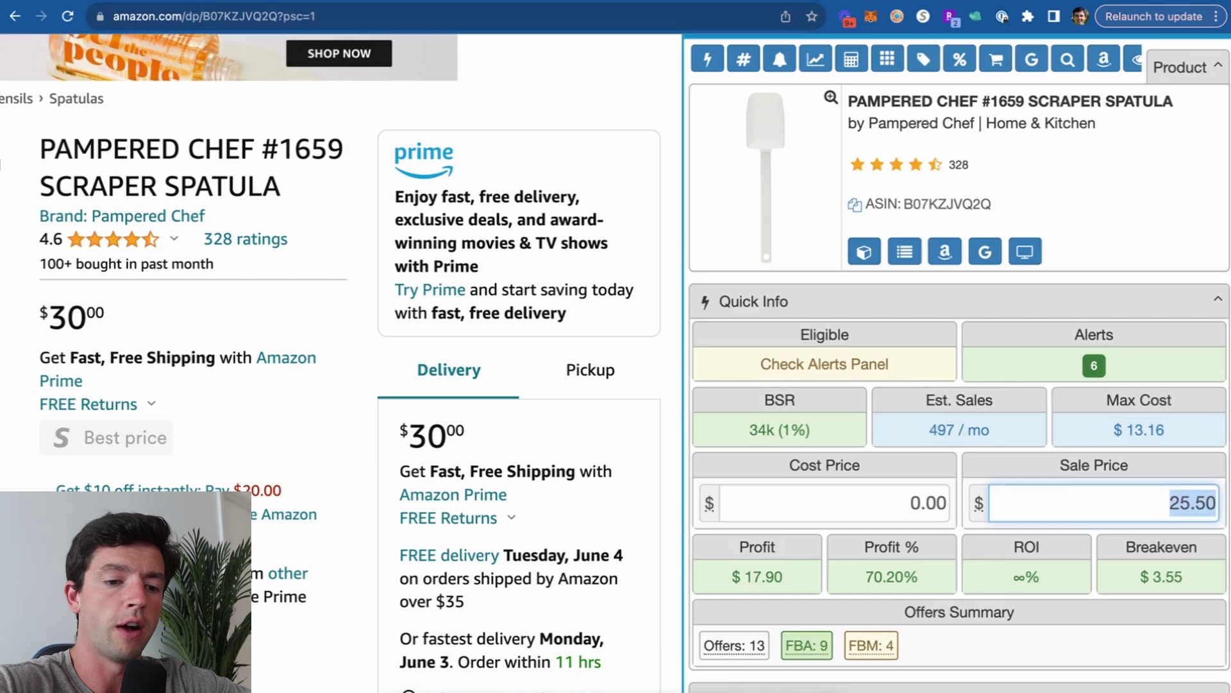
type("30")
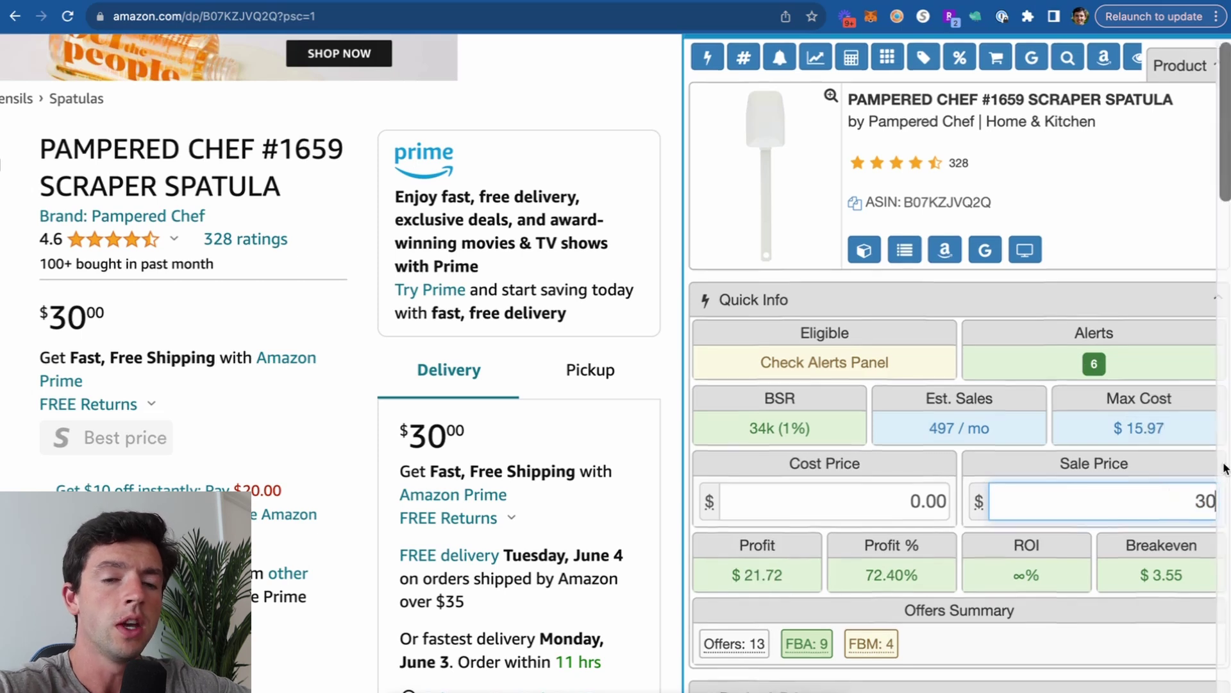
scroll(1187, 413, "down", 1)
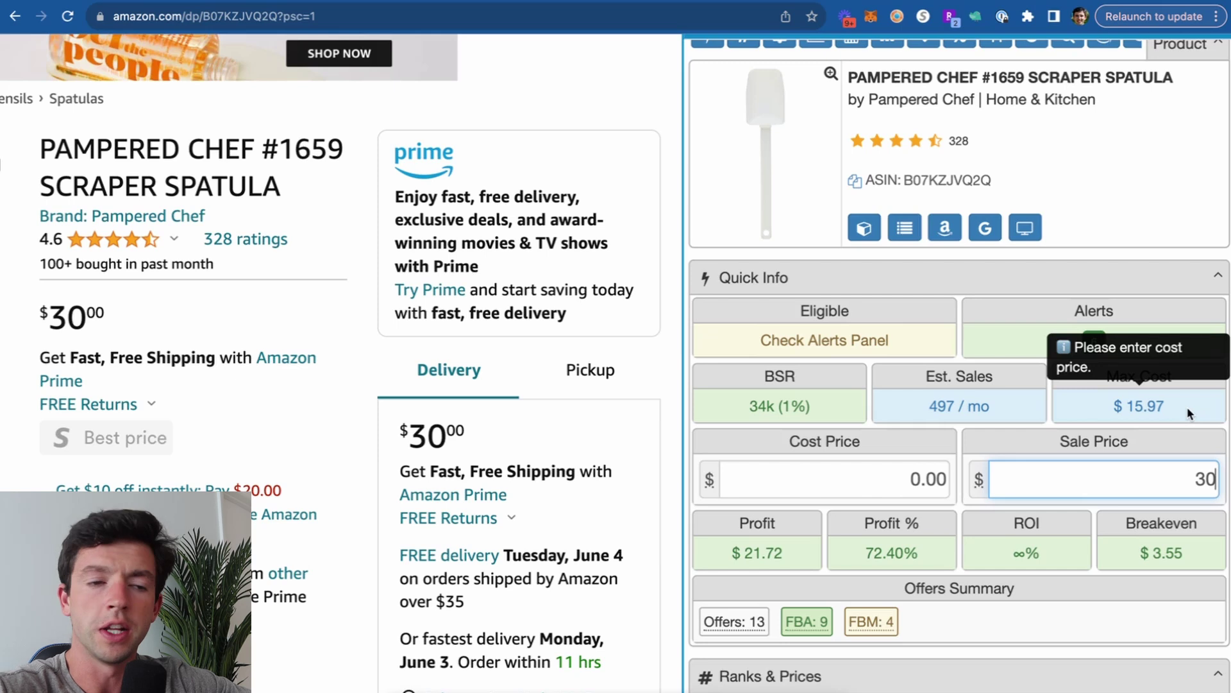
Check the Small Mix 'N Scraper's price on the Pampered Chef site and set the cost price to $15 in SellerAmp
scroll(1192, 417, "down", 3)
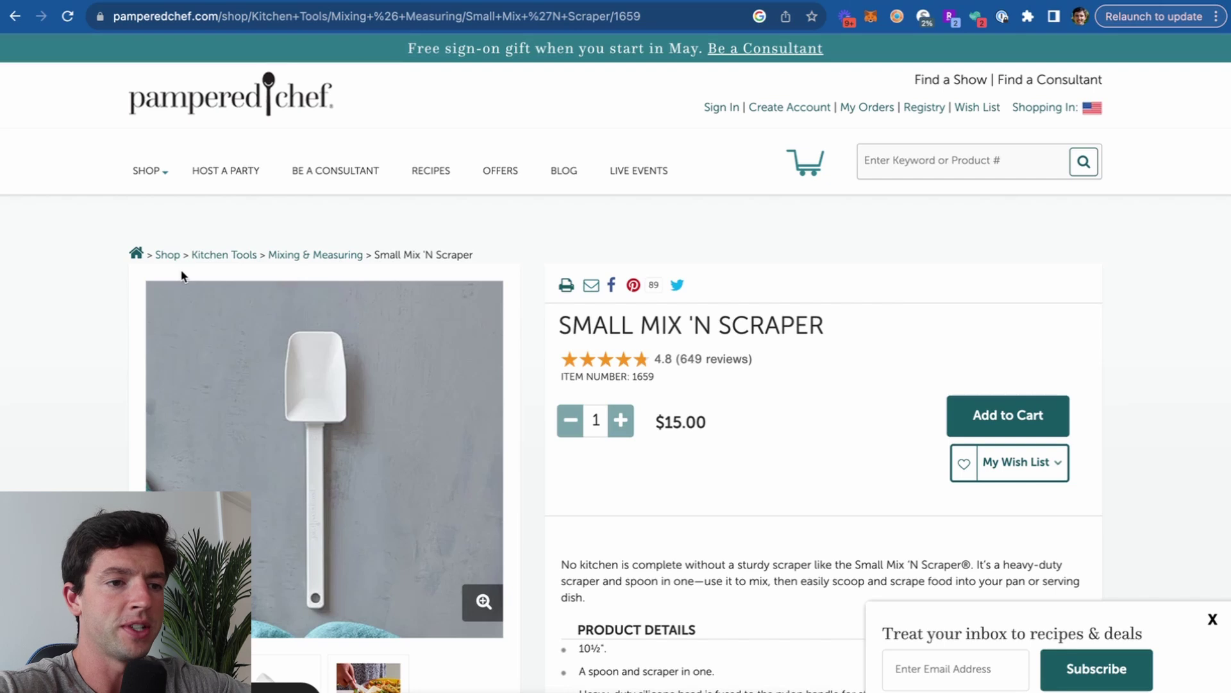
scroll(693, 388, "up", 5)
scroll(692, 387, "down", 5)
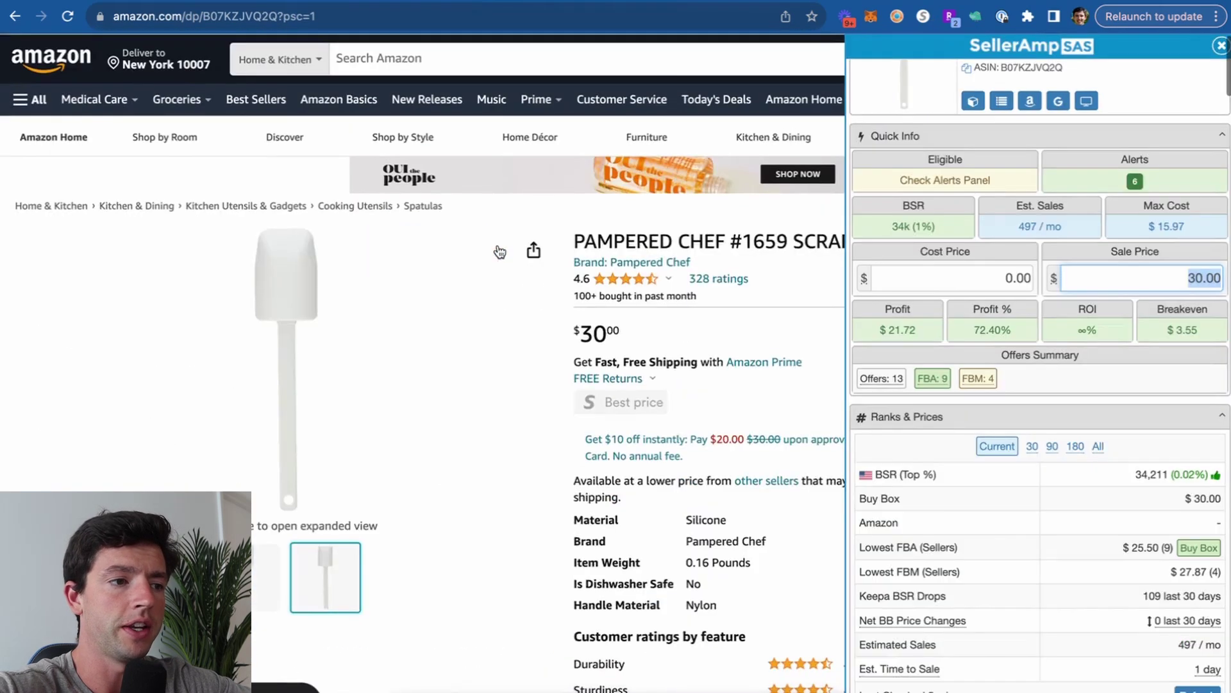
left_click(948, 282)
type("15")
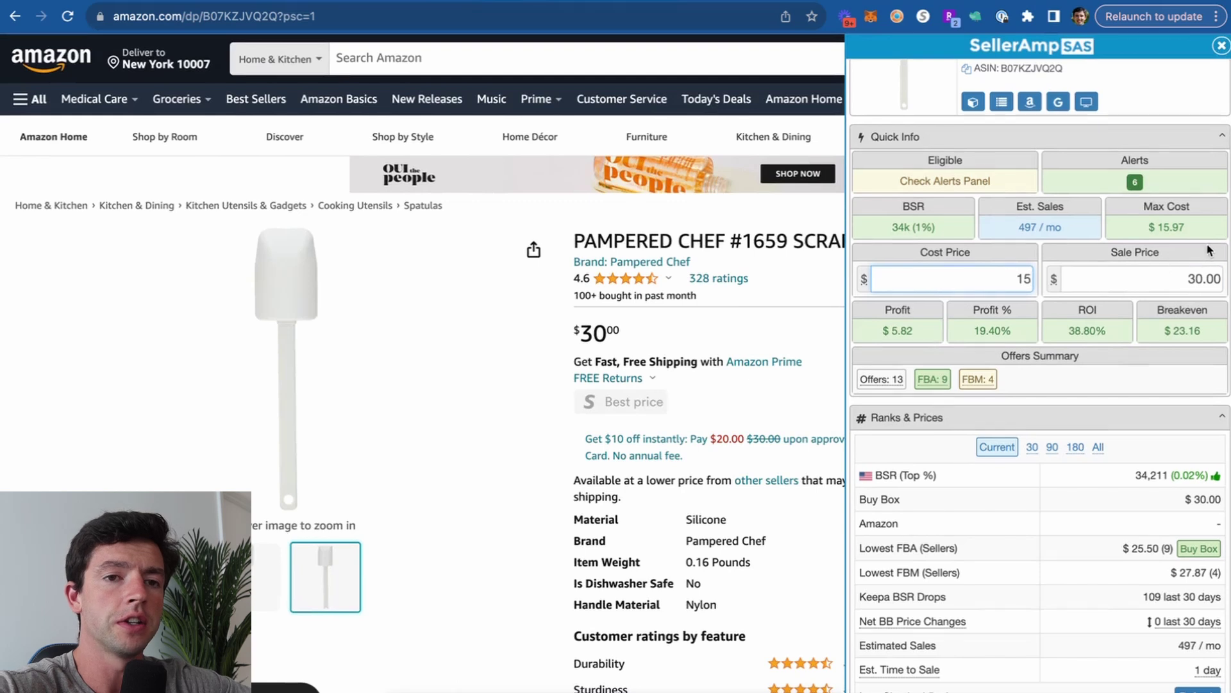
Examine the max cost, profit, ROI and BSR figures in the spatula's Quick Info
scroll(1216, 272, "up", 1)
scroll(1217, 272, "up", 5)
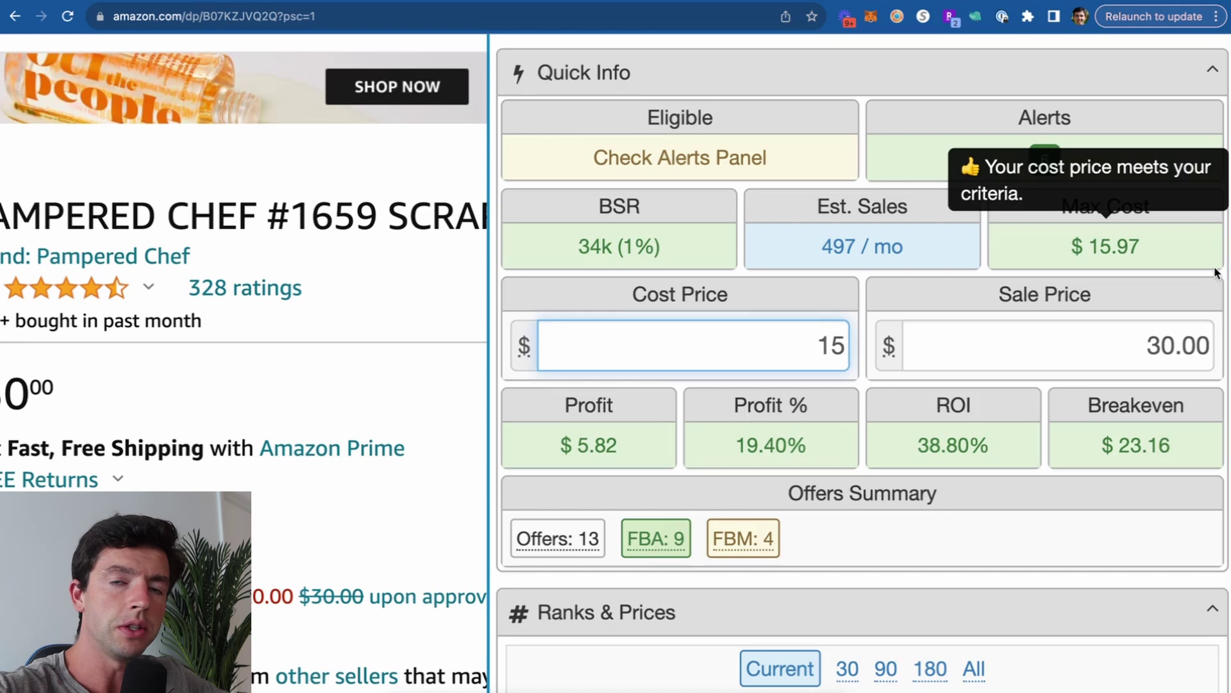
mouse_move(708, 258)
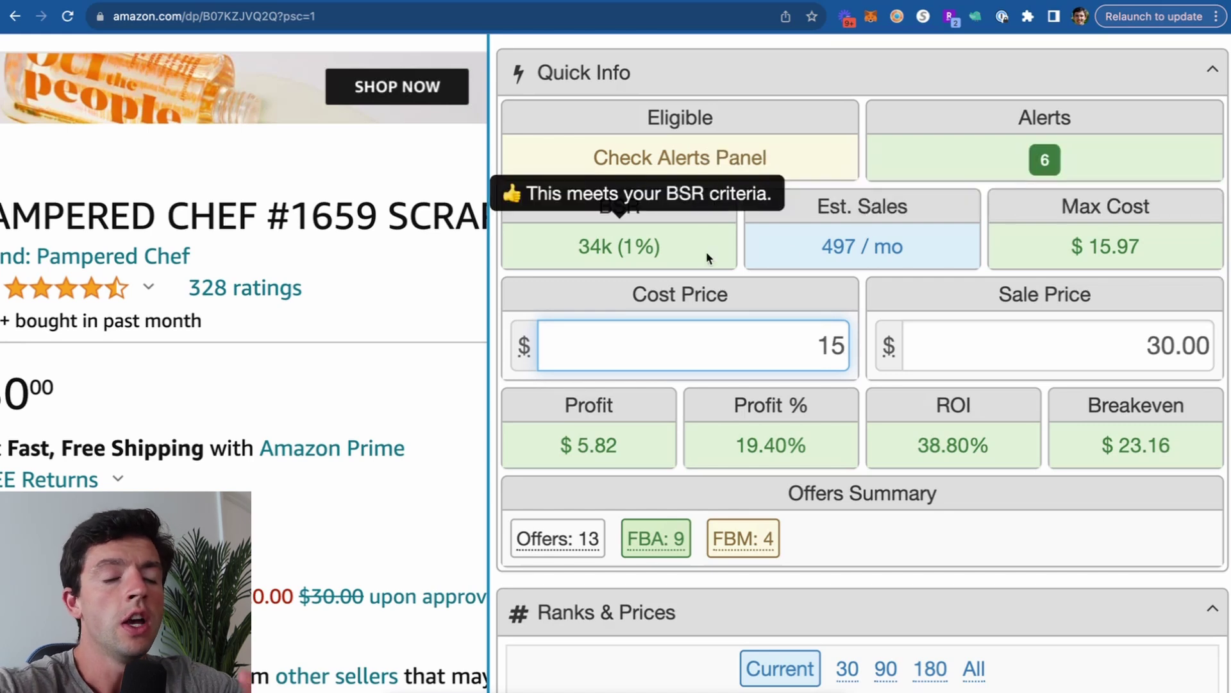
left_click_drag(663, 253, 575, 258)
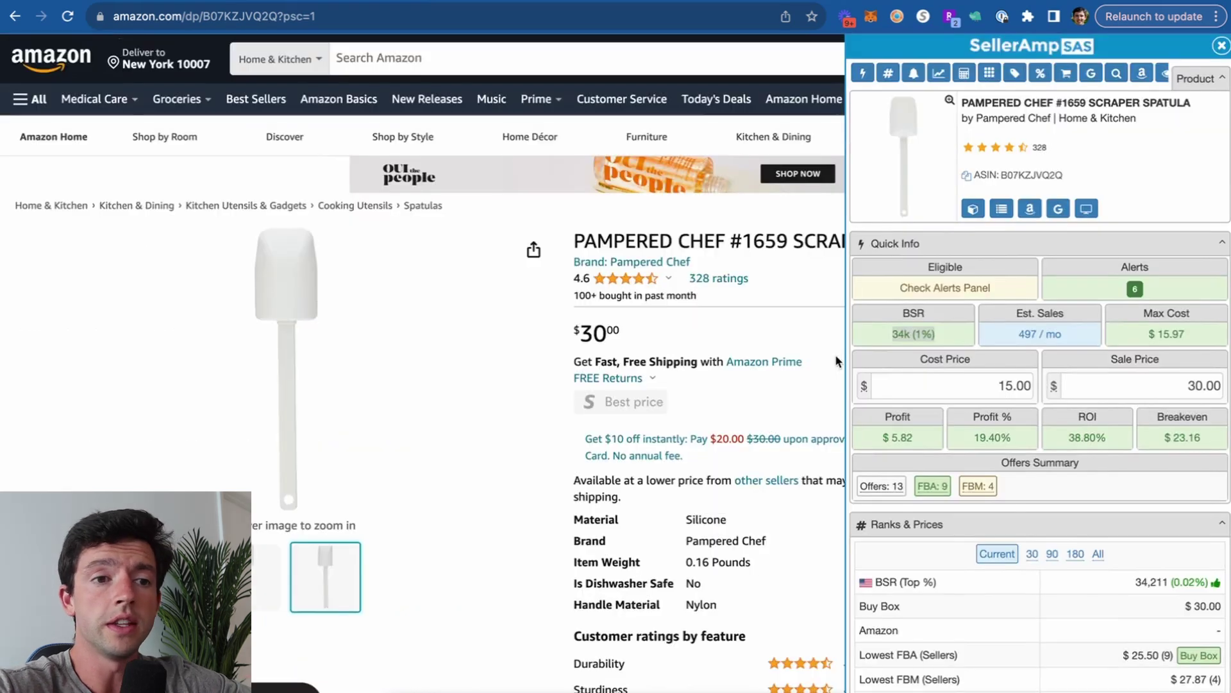
left_click(885, 348)
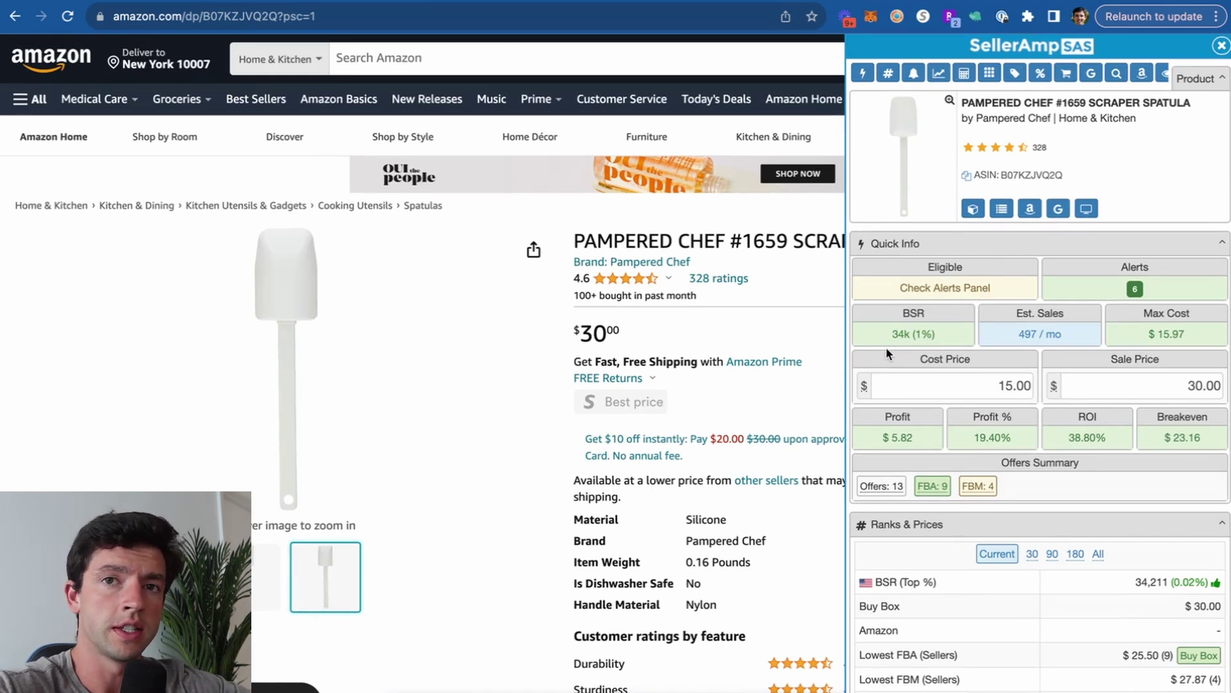
Examine the spatula's three-month charts for Buy Box price, sales rank, monthly sold and offer count
scroll(1070, 421, "down", 4)
scroll(1070, 421, "down", 9)
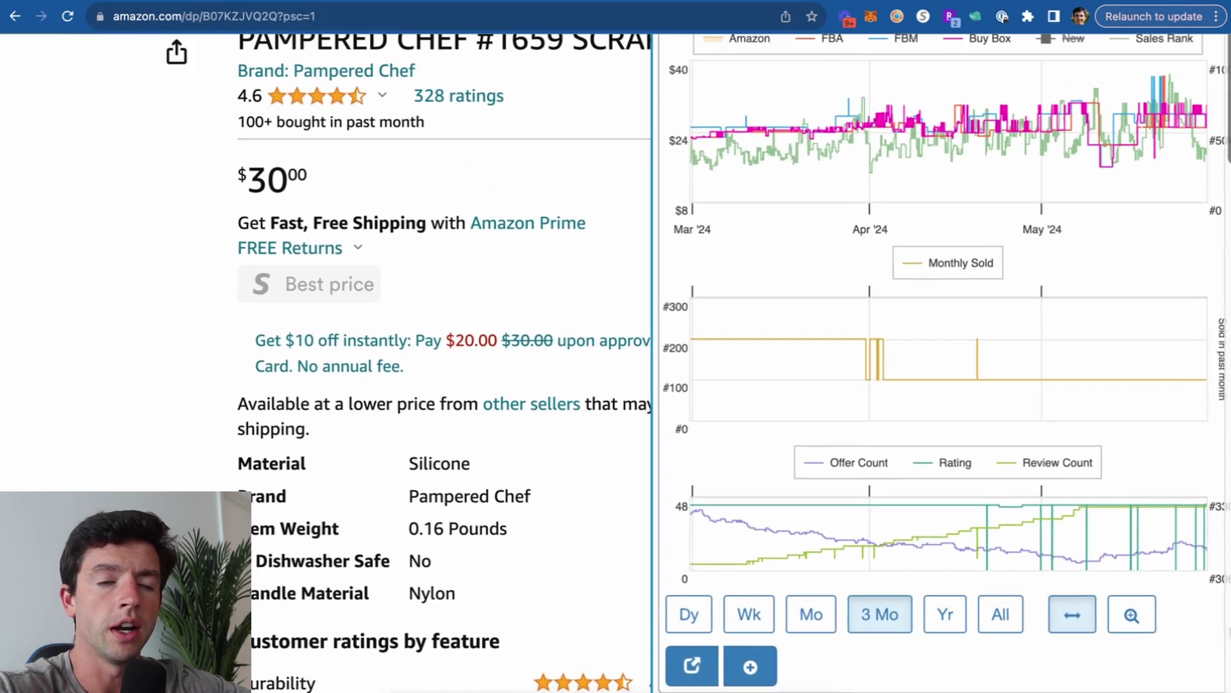
mouse_move(791, 155)
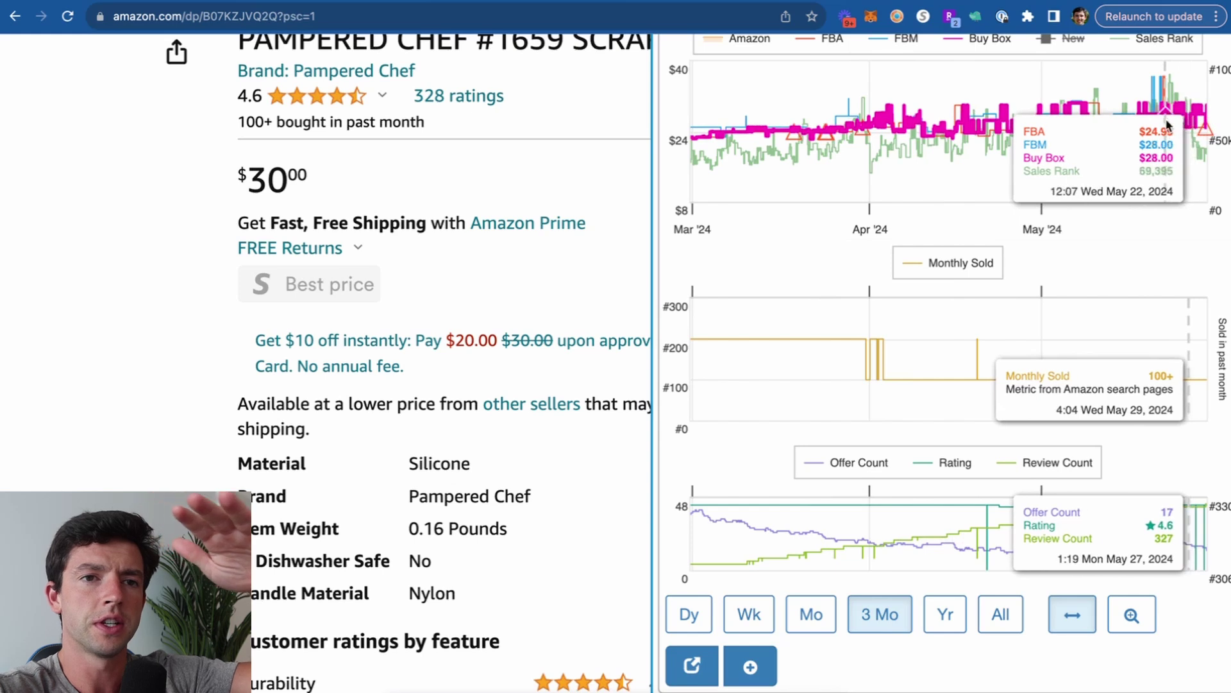
scroll(1129, 208, "down", 3)
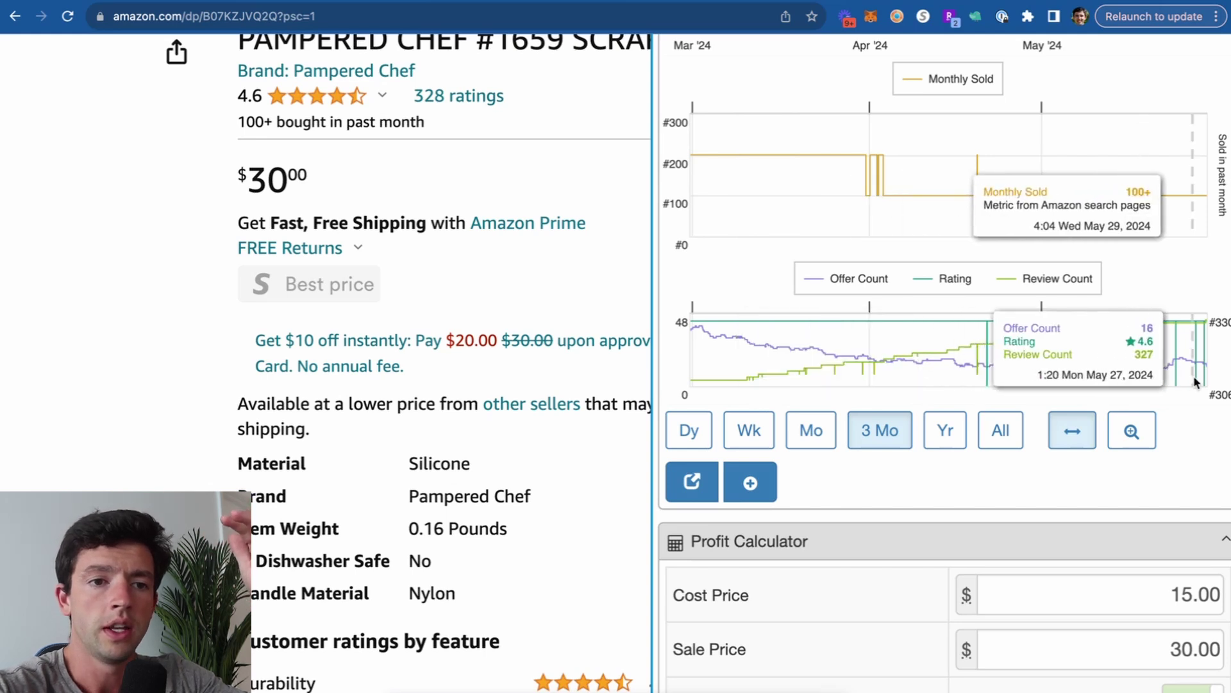
scroll(1193, 377, "up", 1)
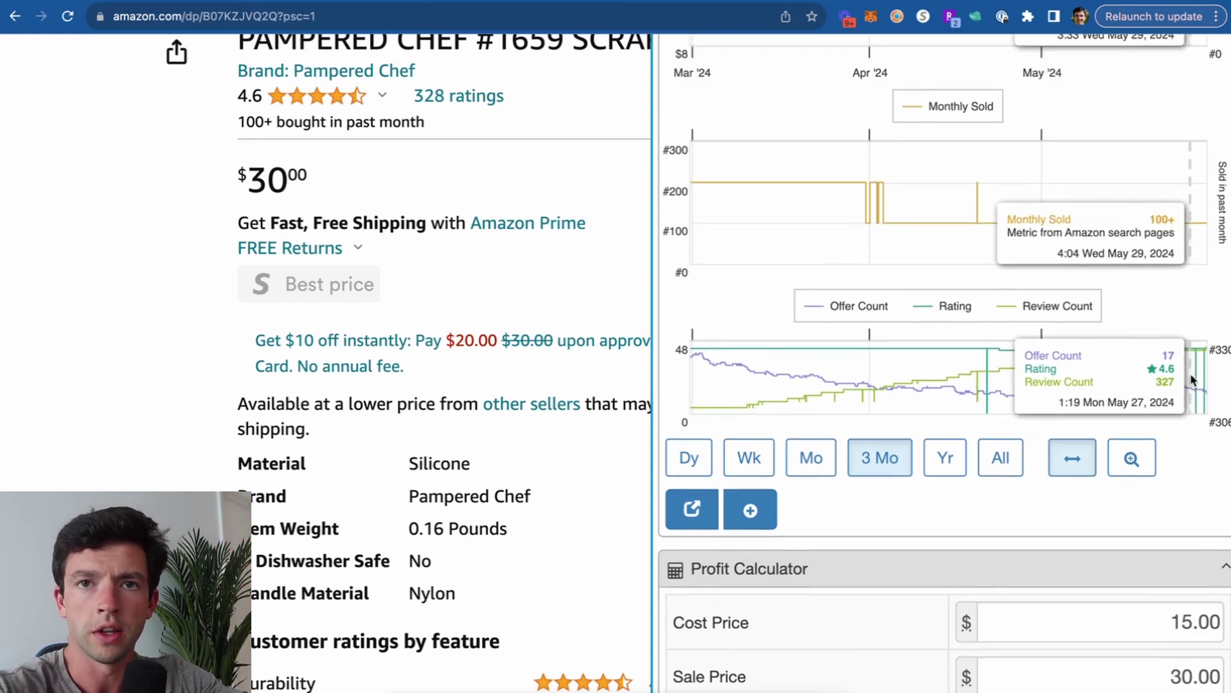
key("super+minus")
key("super+minus")
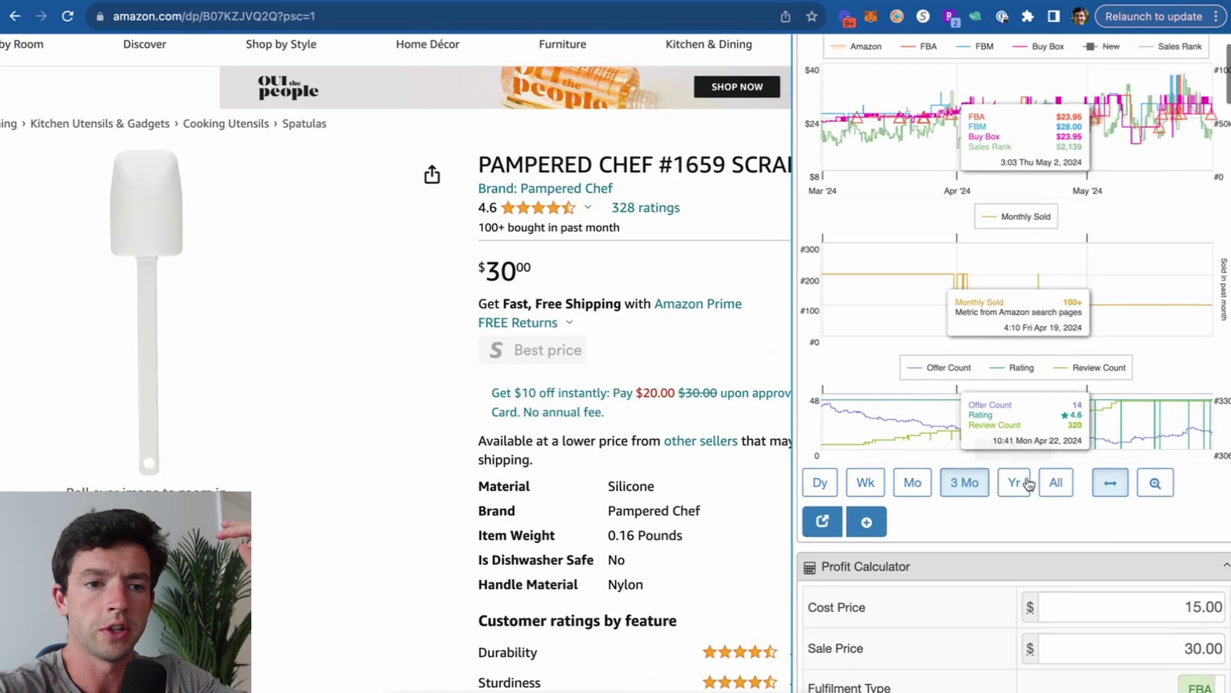
View the spatula's charts over one year, then return them to the three-month range
left_click(1014, 483)
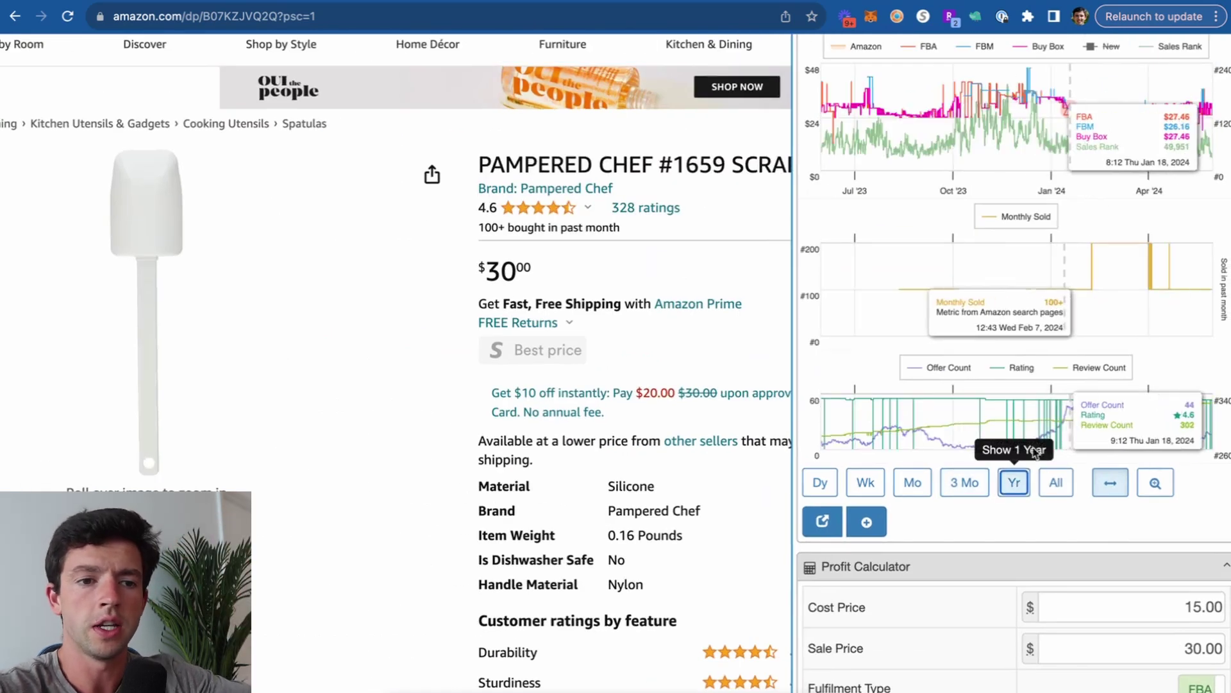
left_click(964, 487)
scroll(1081, 463, "up", 10)
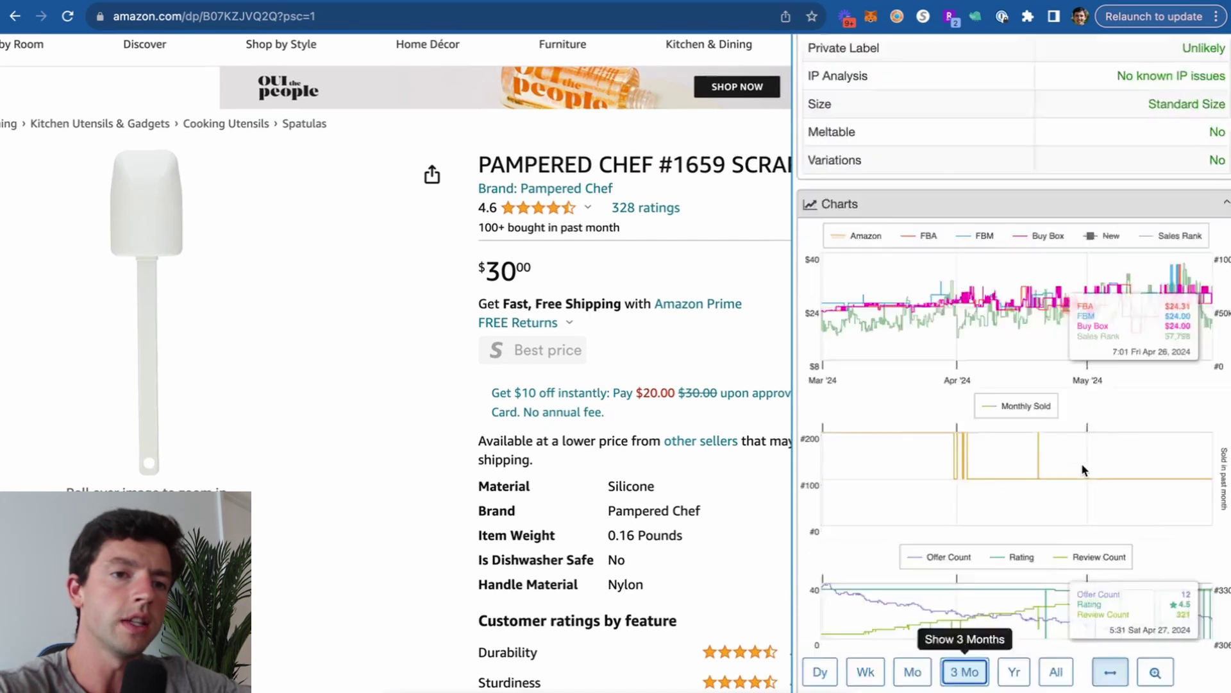
Review the spatula's live offers and open the storefront lookup of the $25.50 FBA seller
key("super+minus")
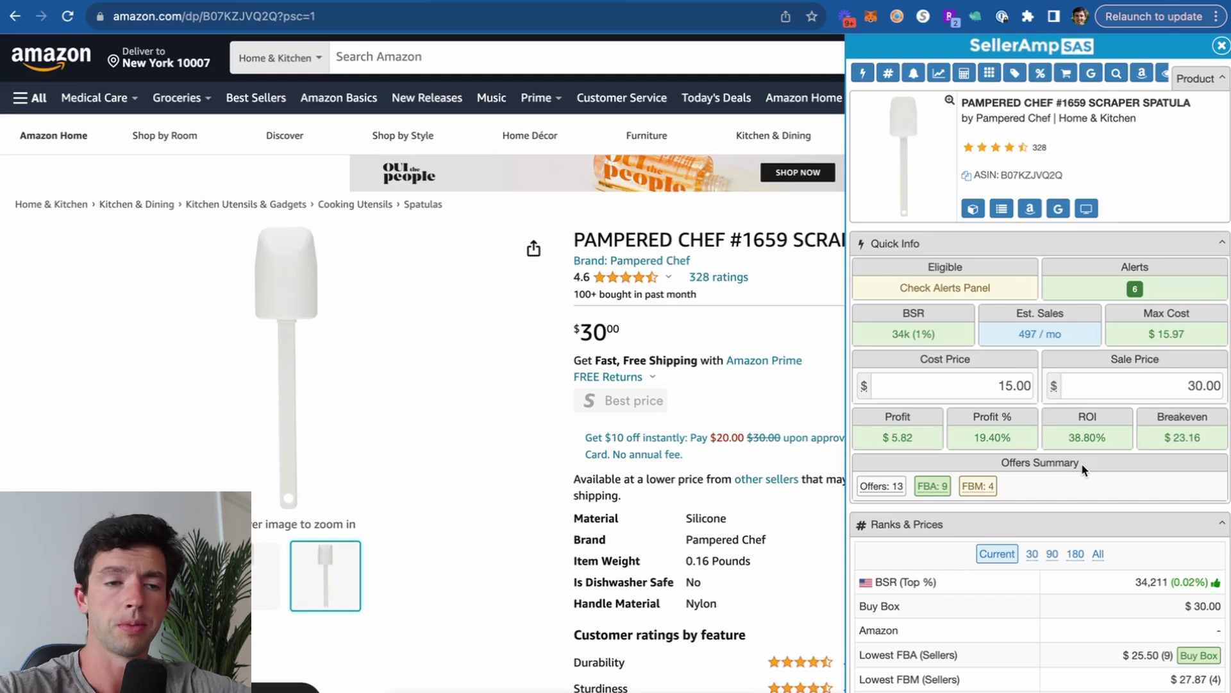
scroll(1197, 448, "down", 5)
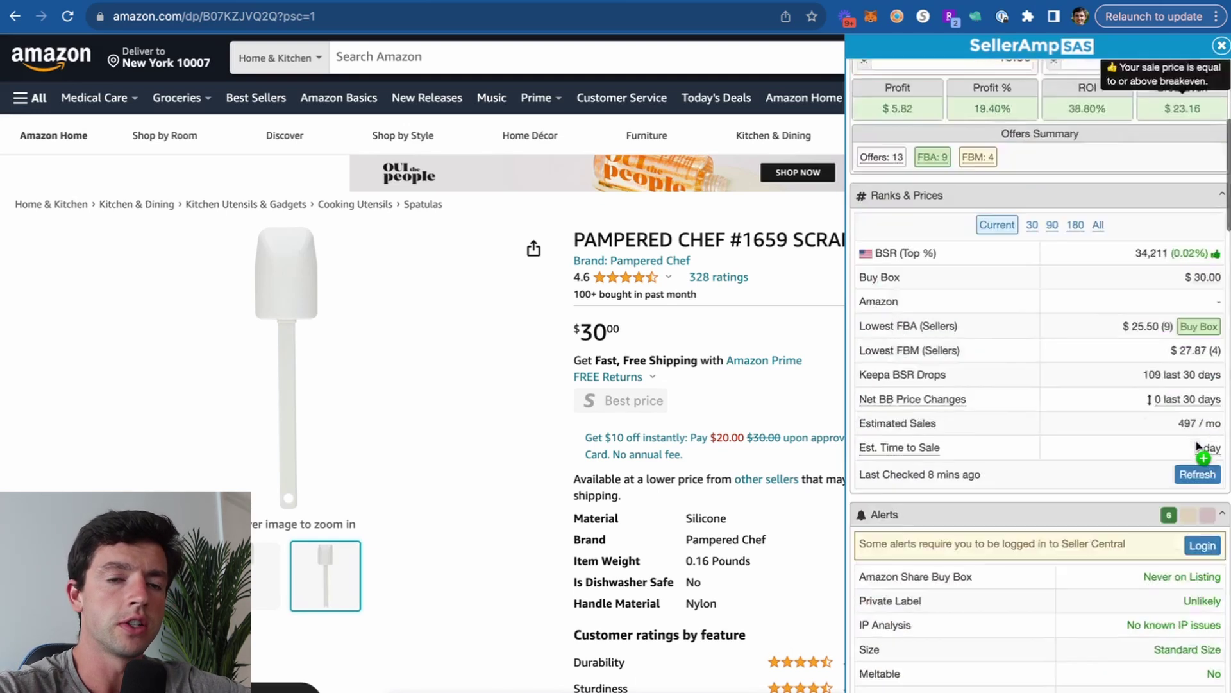
scroll(1200, 452, "down", 20)
scroll(1192, 390, "up", 4)
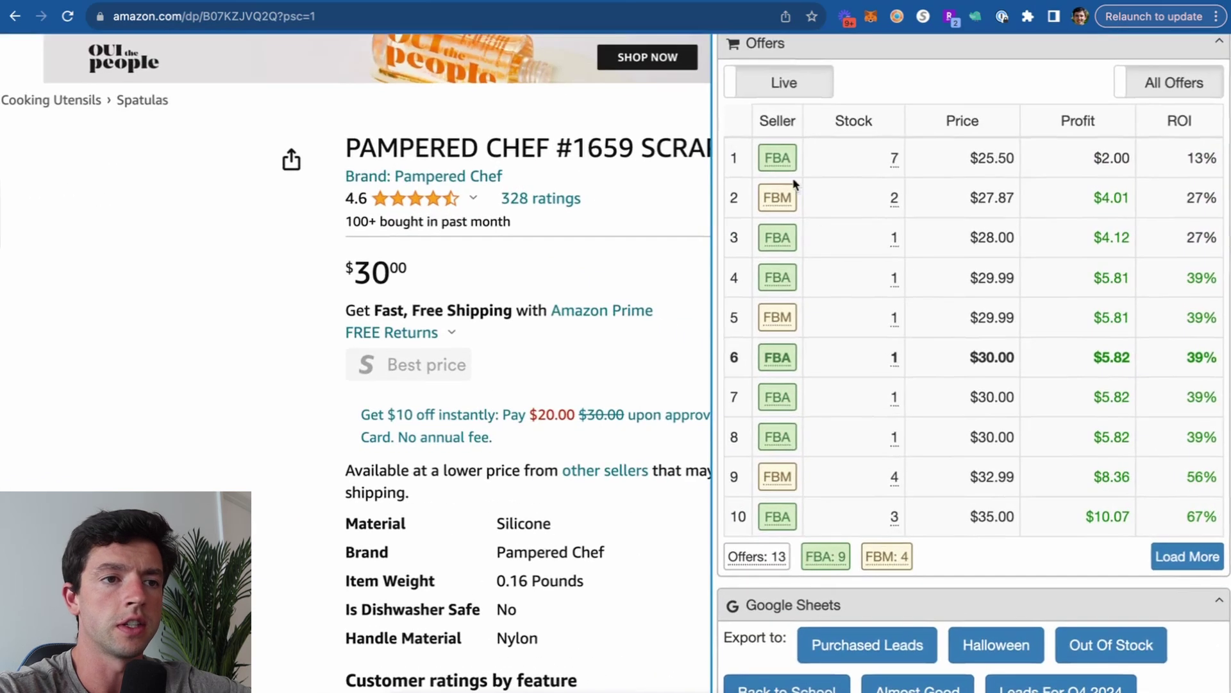
left_click(778, 158)
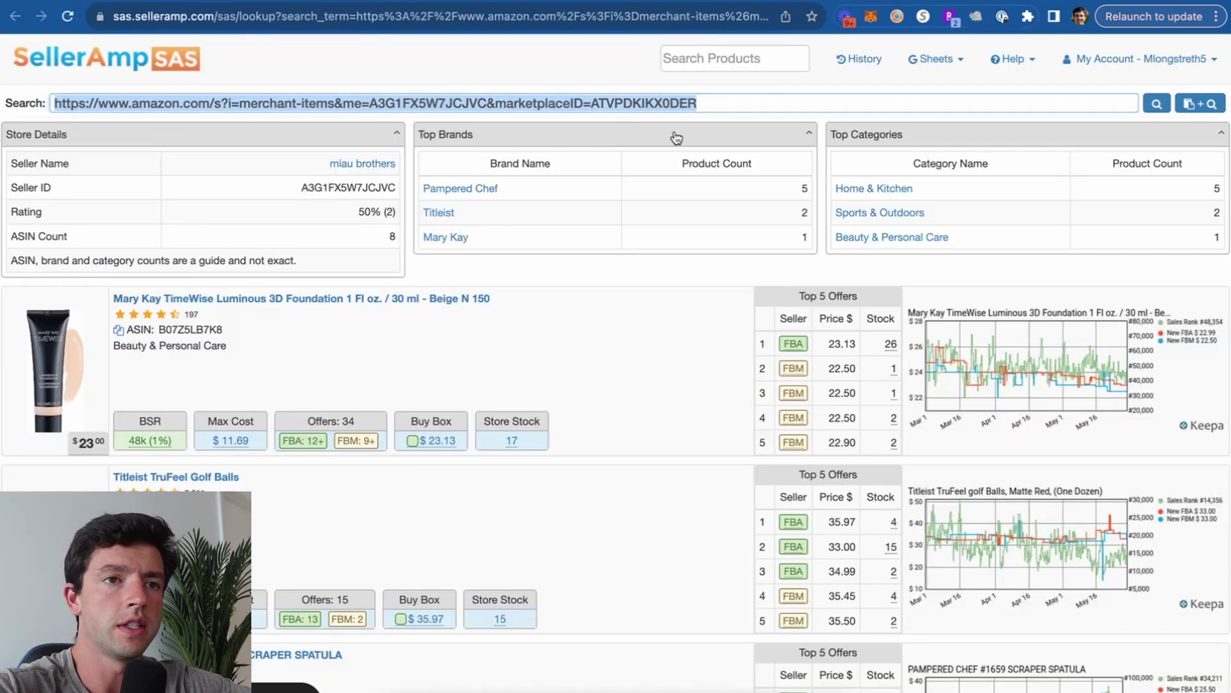
Switch to the PureProducts1 storefront lookup and review its top brands and categories
mouse_move(1052, 2)
left_click(1004, 12)
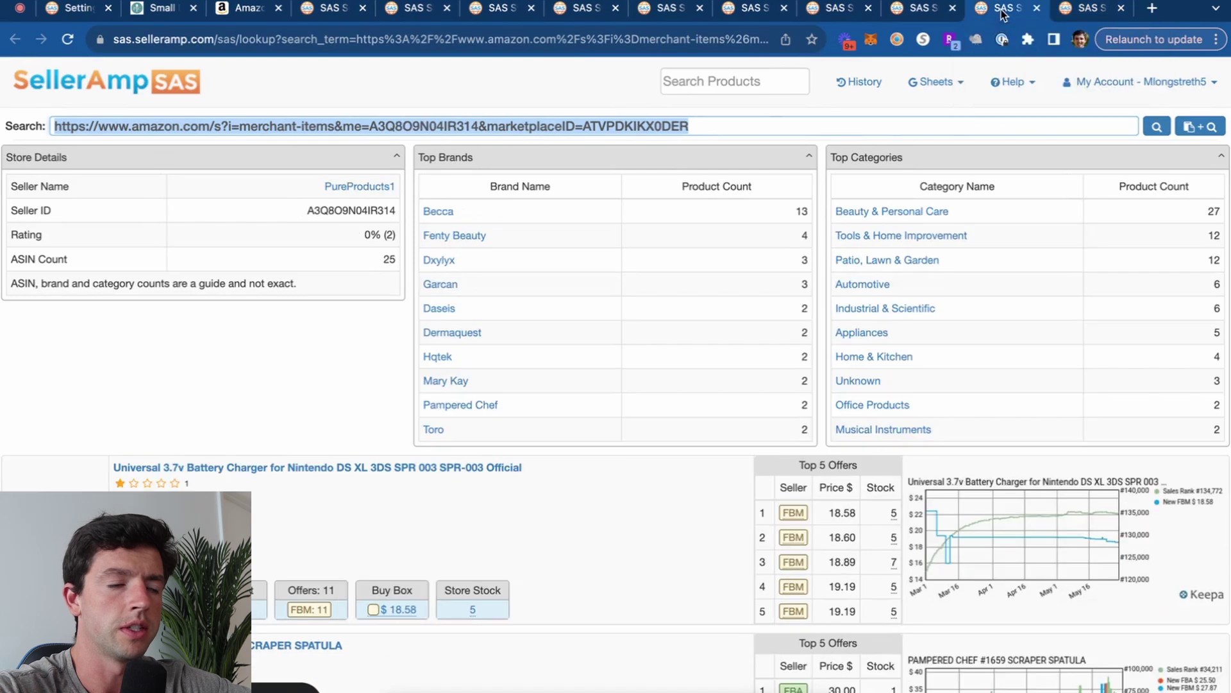
scroll(598, 216, "up", 5)
scroll(598, 216, "down", 5)
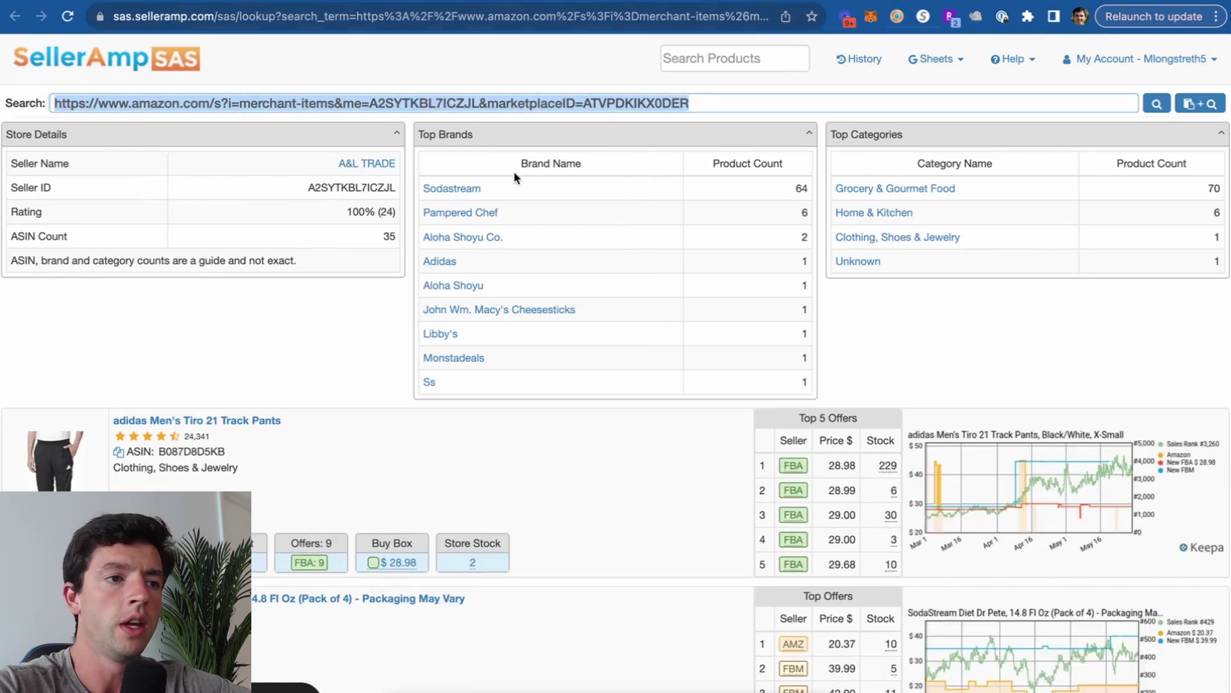
Examine the A&L TRADE storefront's product listings, including the SodaStream Diet Dr Pete four-pack
scroll(73, 444, "down", 3)
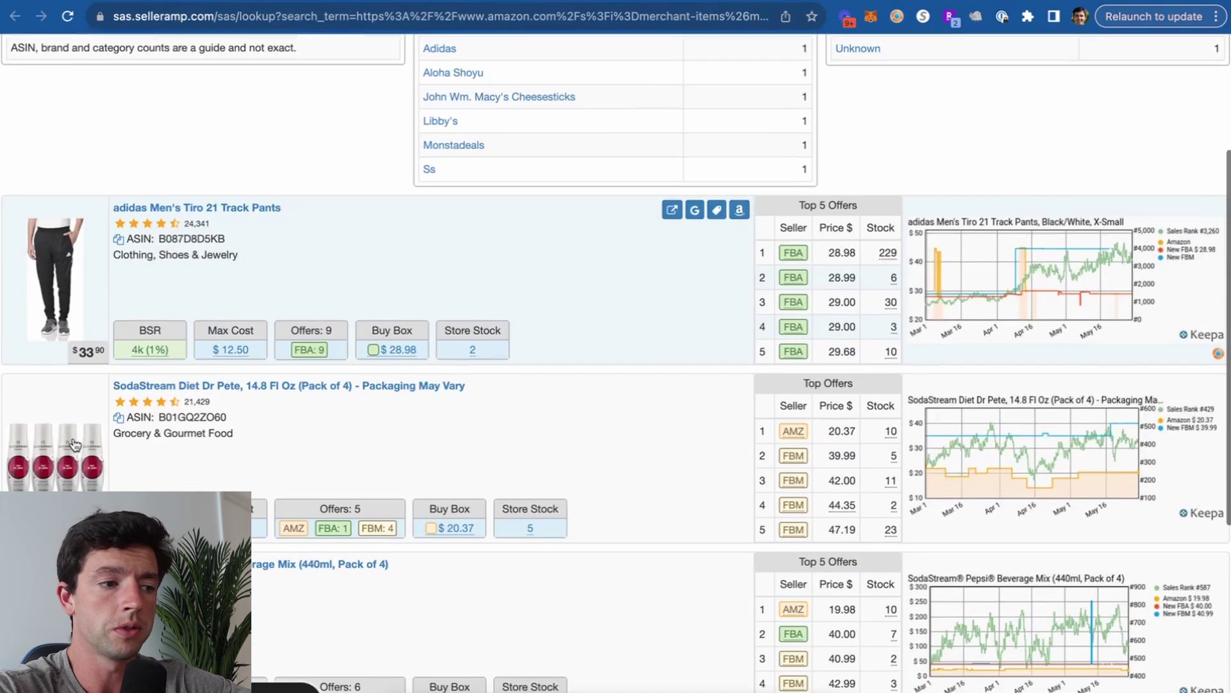
scroll(74, 444, "down", 3)
scroll(39, 398, "up", 5, "ctrl")
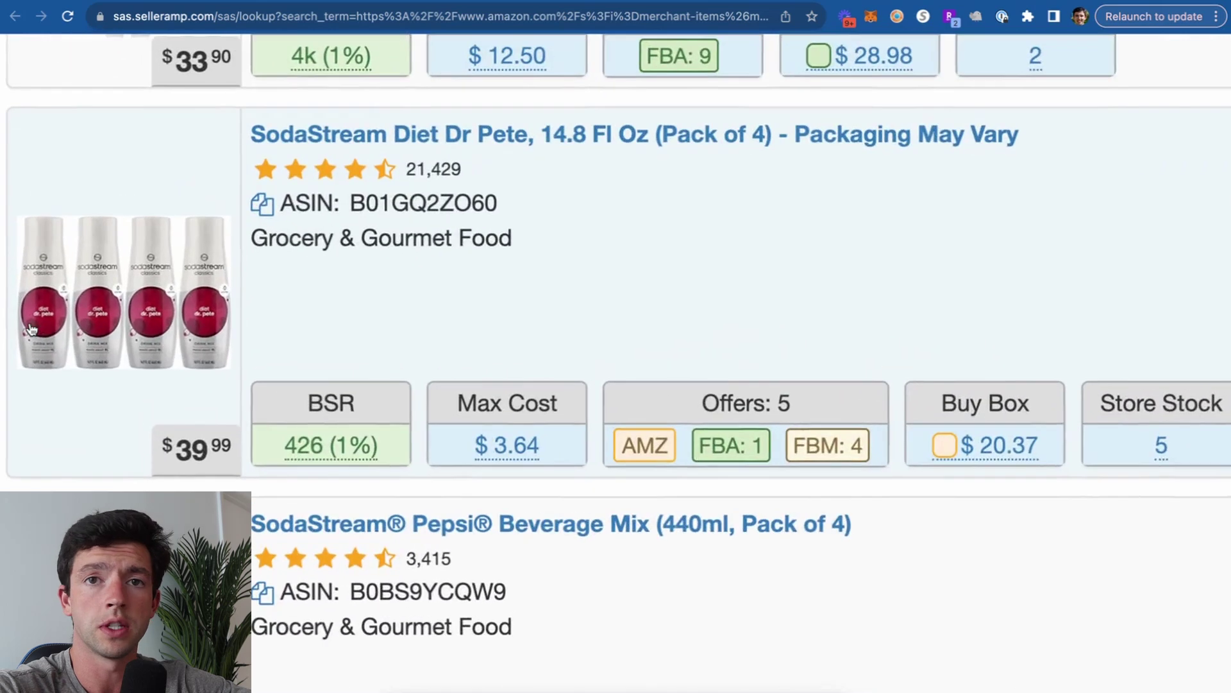
scroll(31, 329, "down", 5)
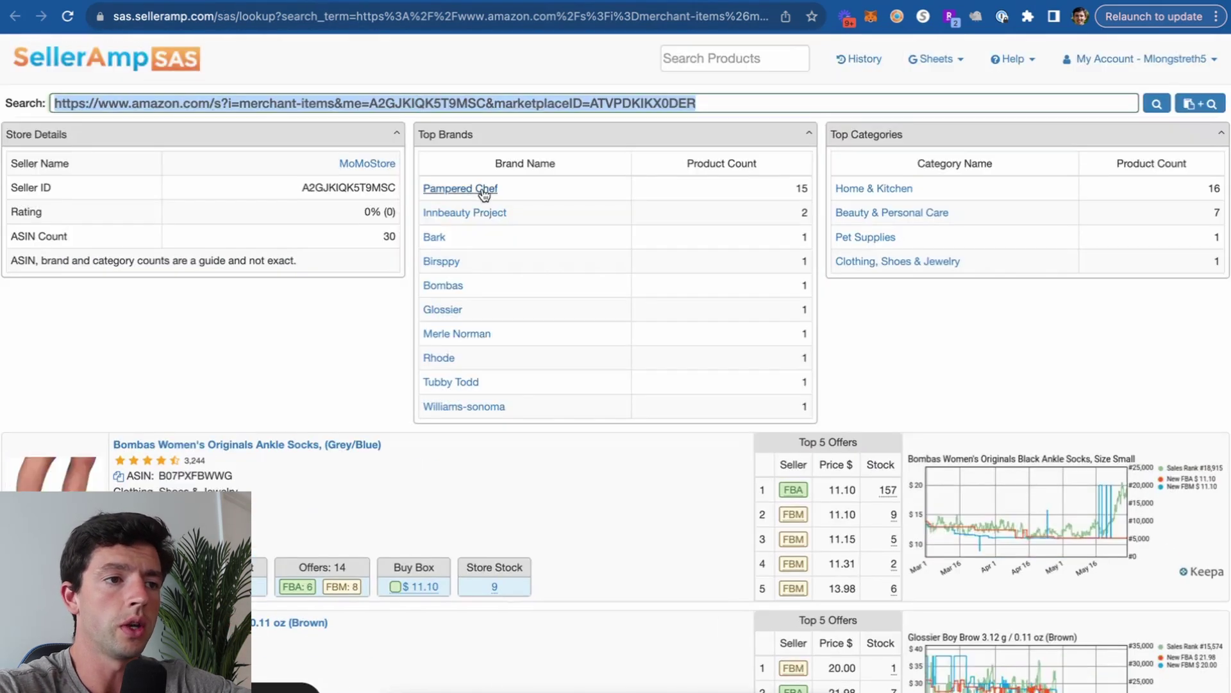
Browse the MoMoStore storefront's products, then review the top brands of another Pampered Chef seller's storefront
scroll(491, 197, "down", 6)
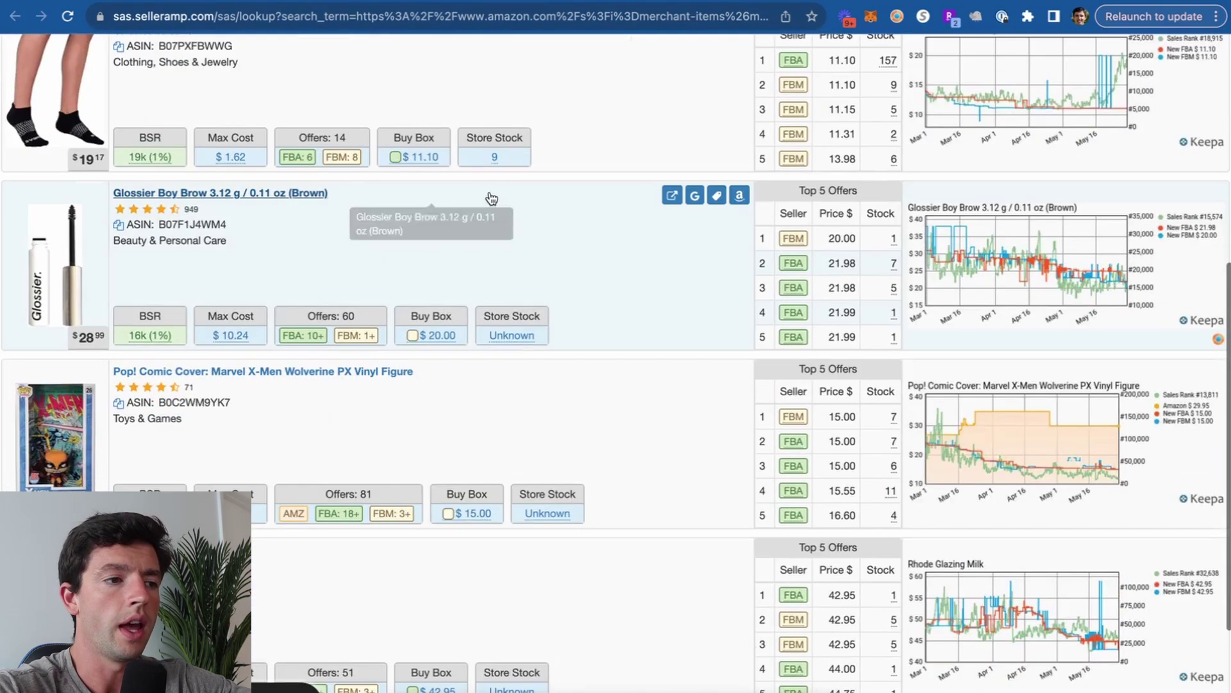
scroll(492, 197, "down", 2)
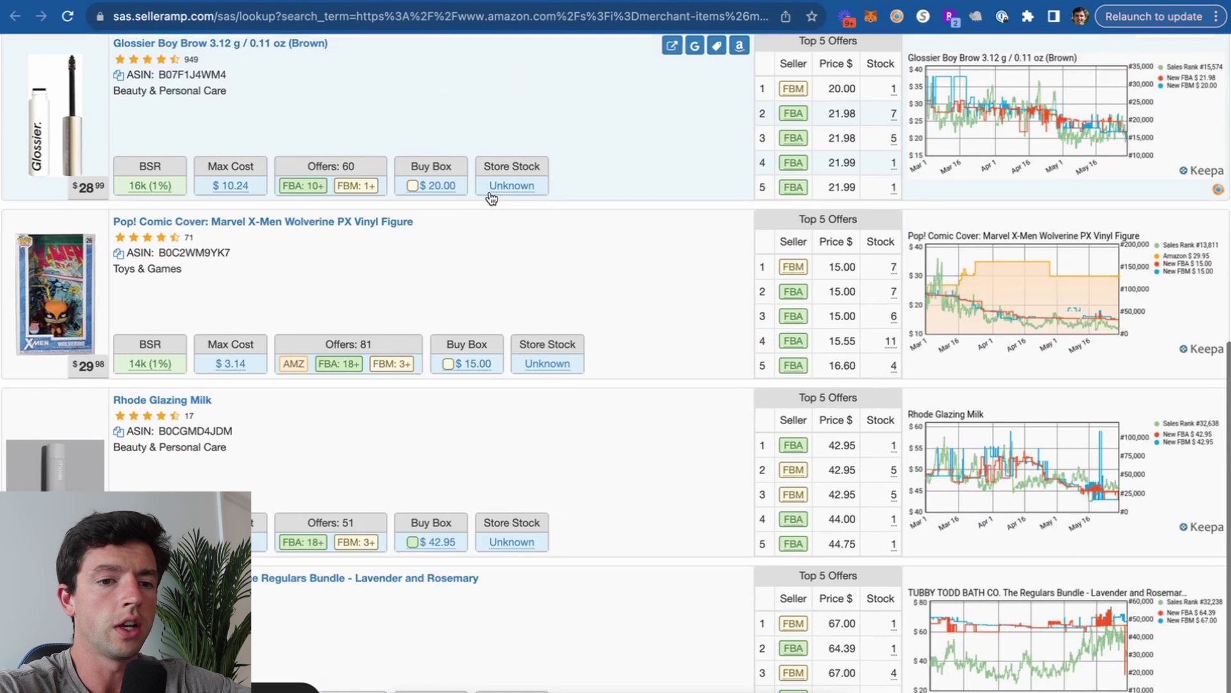
scroll(490, 193, "up", 5)
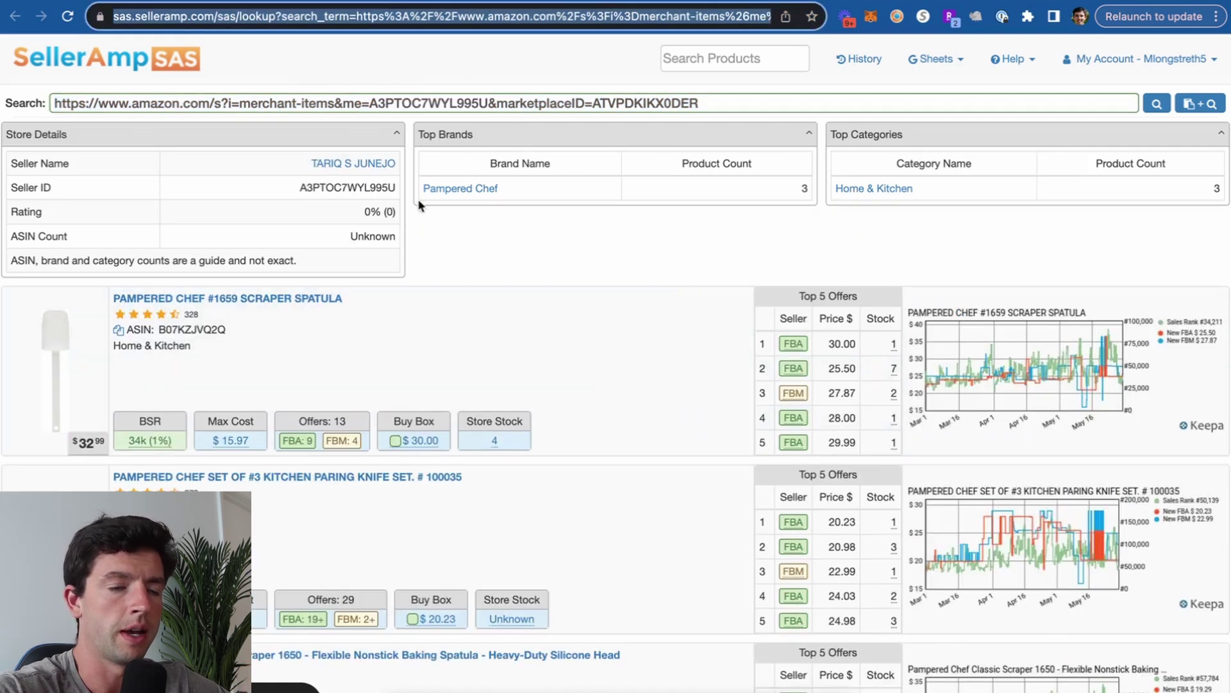
scroll(609, 186, "up", 5)
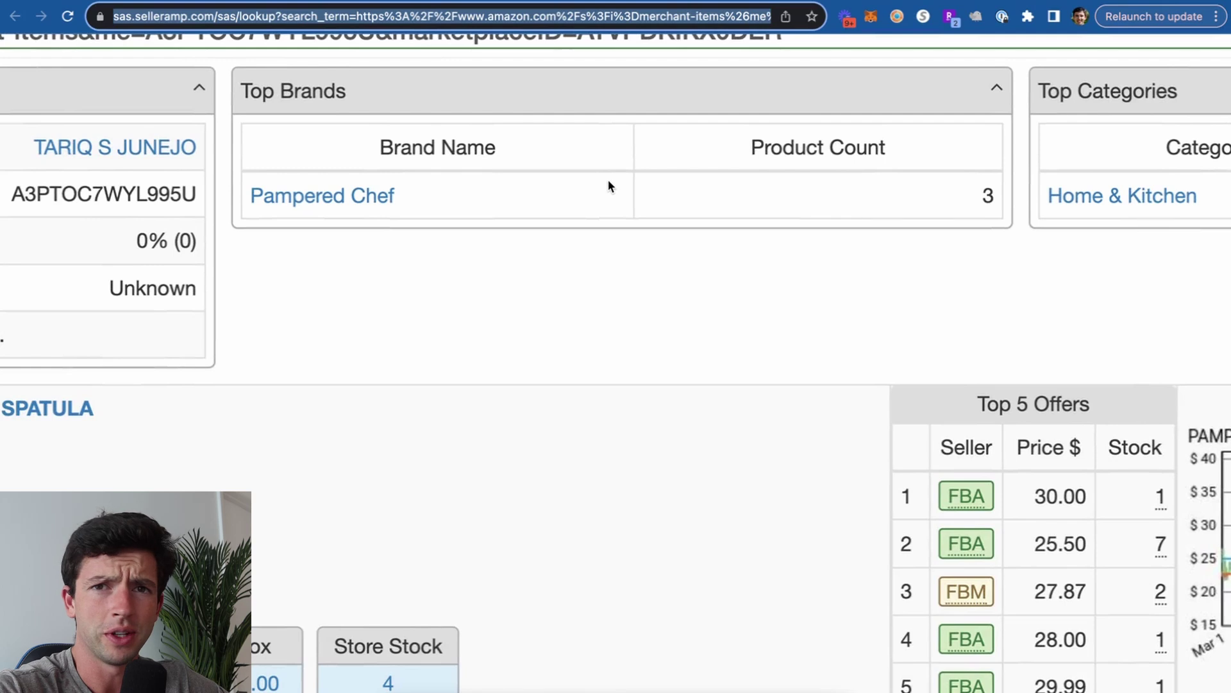
Examine the storefront's Pampered Chef listings, including the #1659 scraper spatula and the price history of paring knife set #100035
scroll(607, 179, "down", 5)
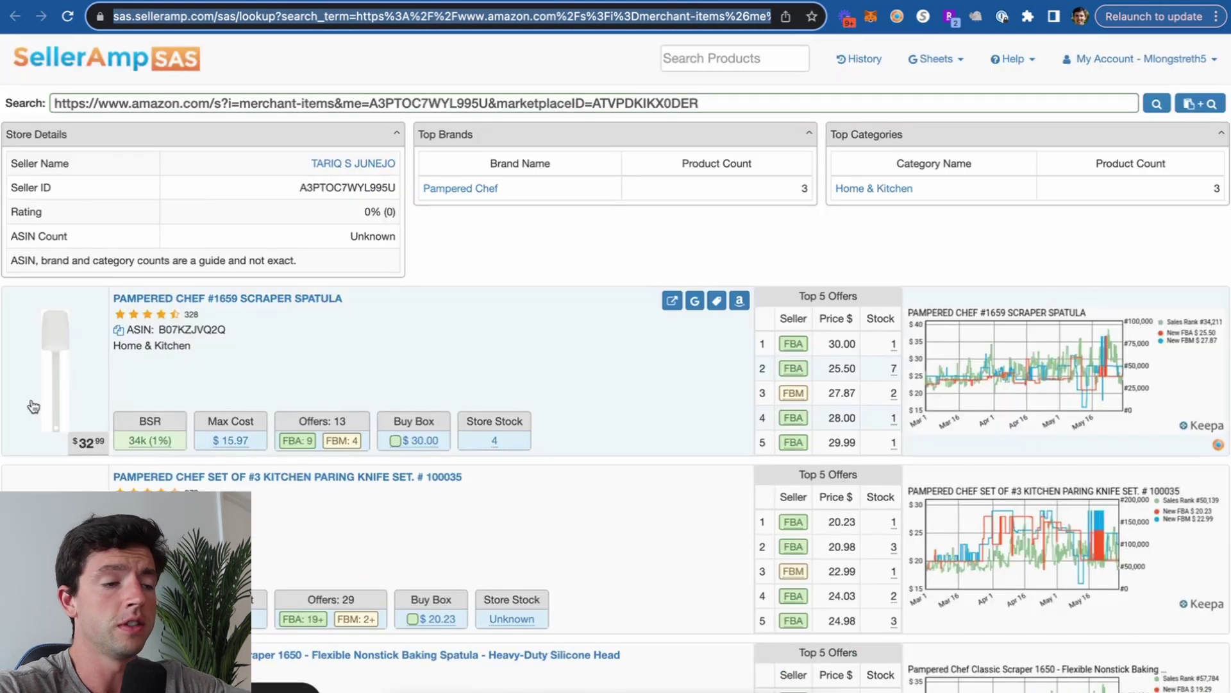
scroll(34, 407, "up", 5)
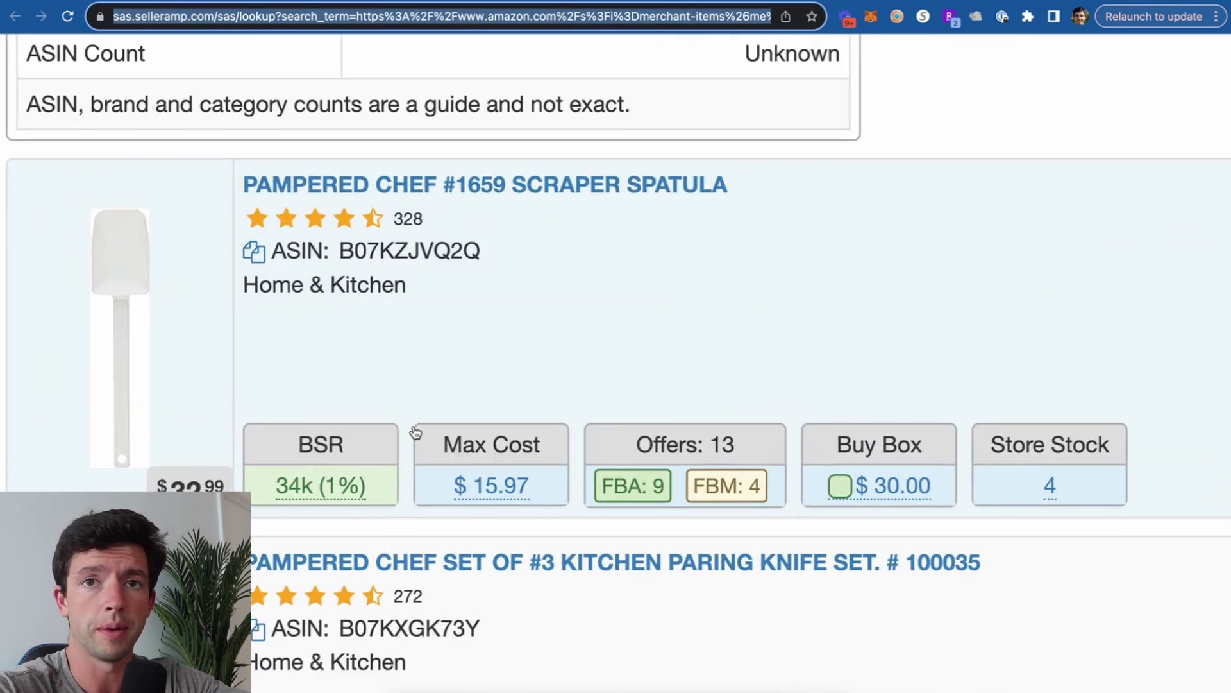
scroll(411, 433, "down", 5)
scroll(403, 440, "down", 3)
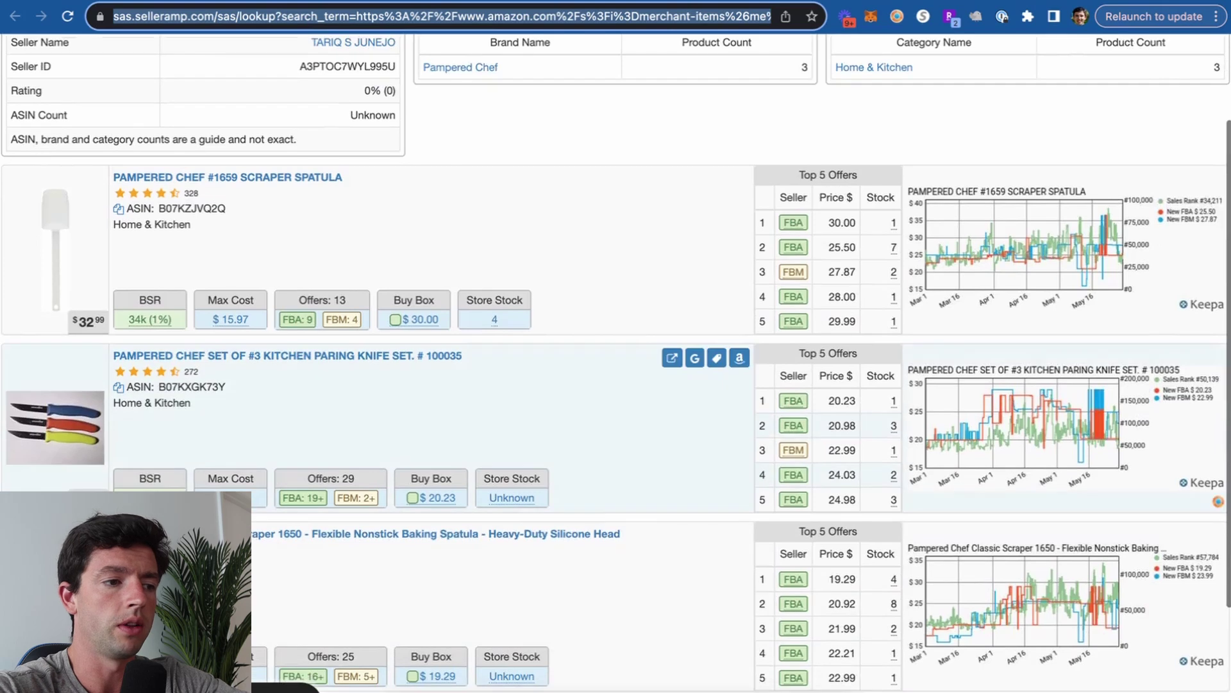
scroll(130, 500, "up", 5)
scroll(129, 500, "down", 5)
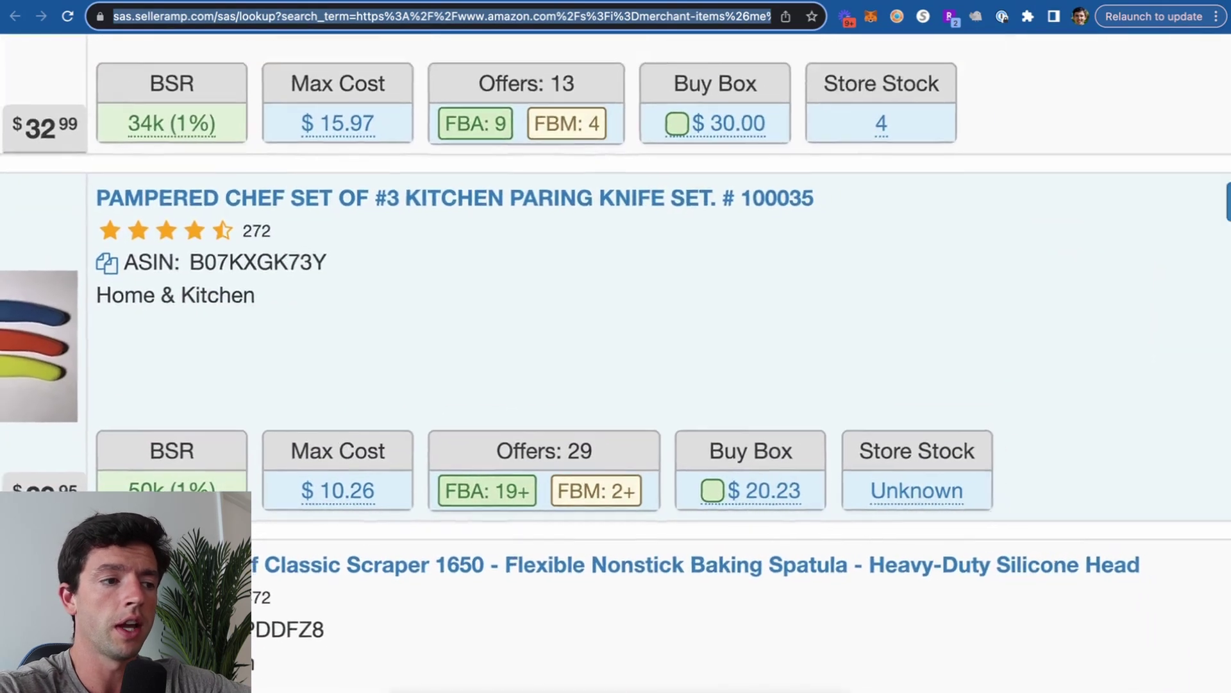
scroll(1090, 436, "up", 5)
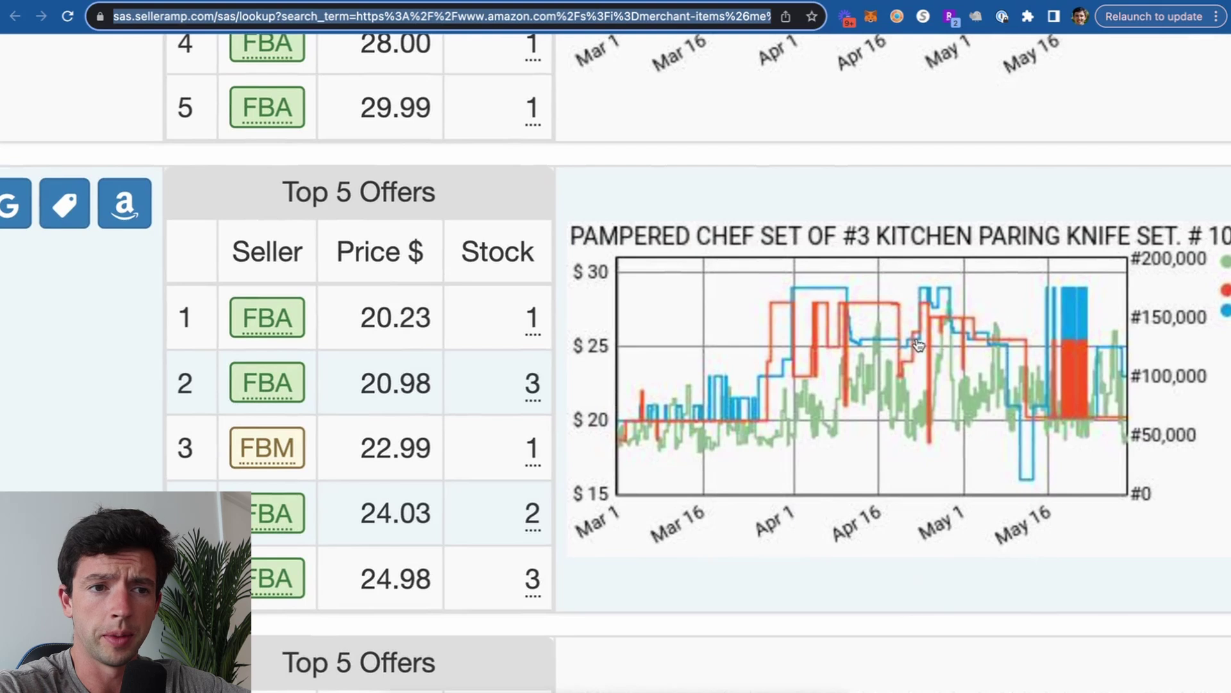
scroll(914, 347, "down", 5)
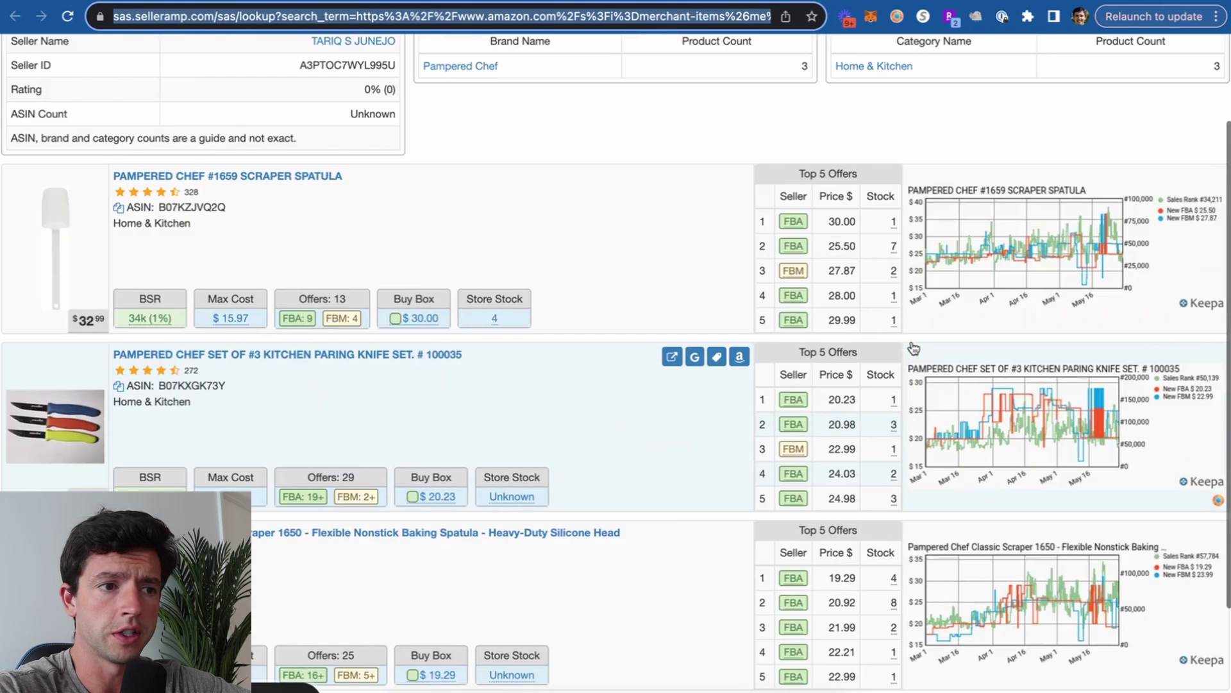
Search Google for the Pampered Chef paring knife set #100035 and compare its retail price with the Amazon price history
left_click(691, 358)
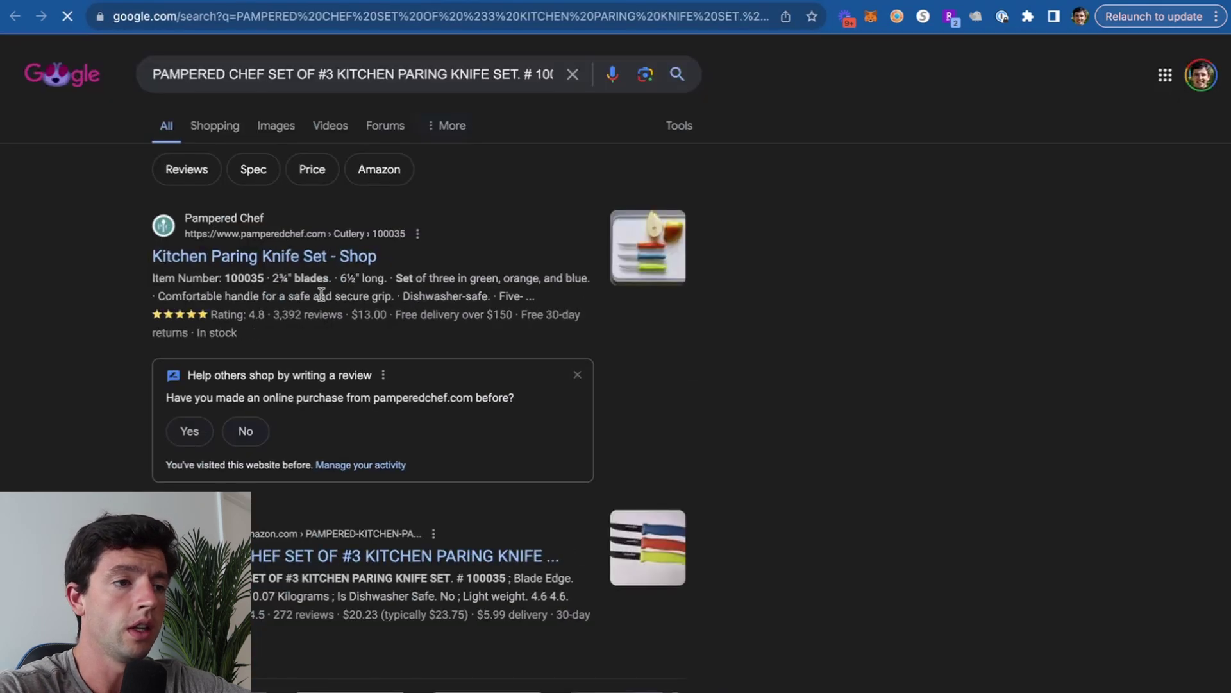
scroll(385, 320, "up", 5)
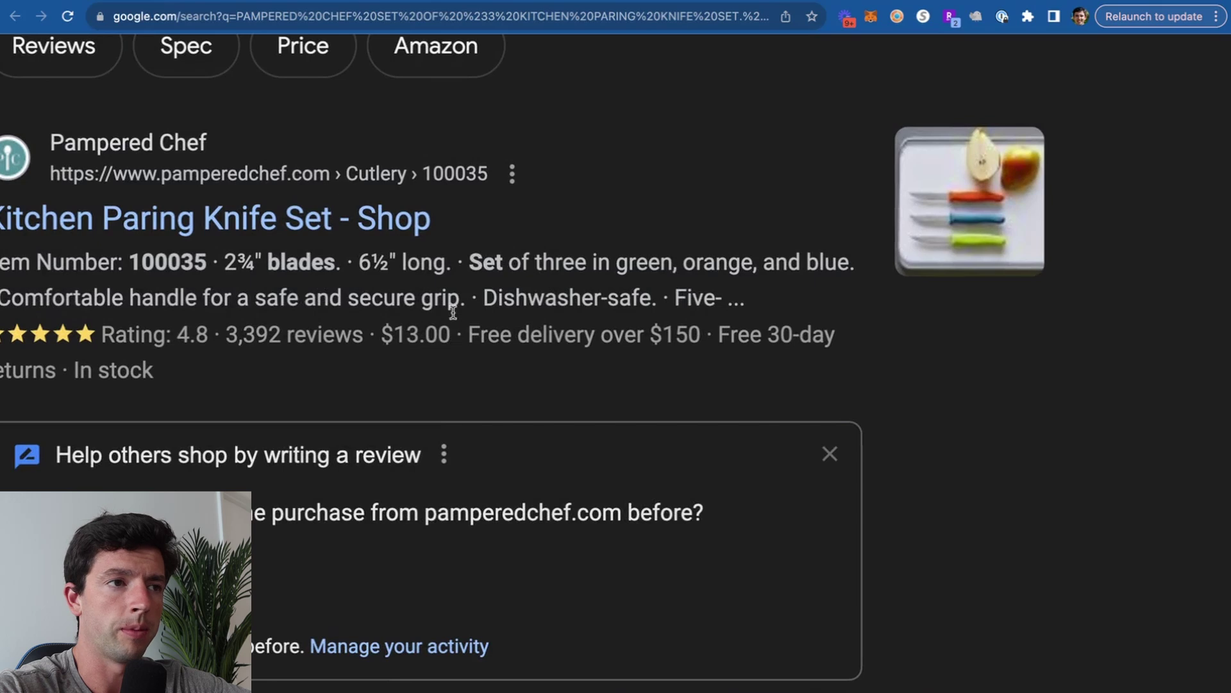
left_click(388, 0)
scroll(1210, 426, "up", 5)
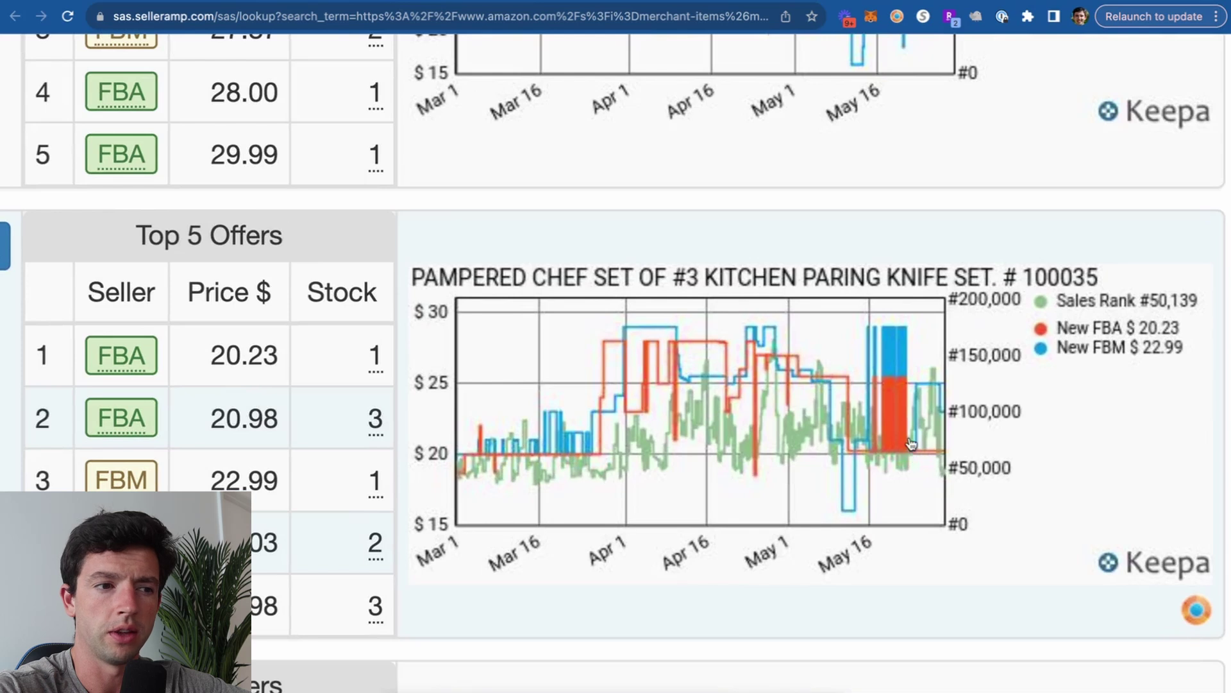
scroll(911, 443, "down", 5)
scroll(471, 476, "up", 3)
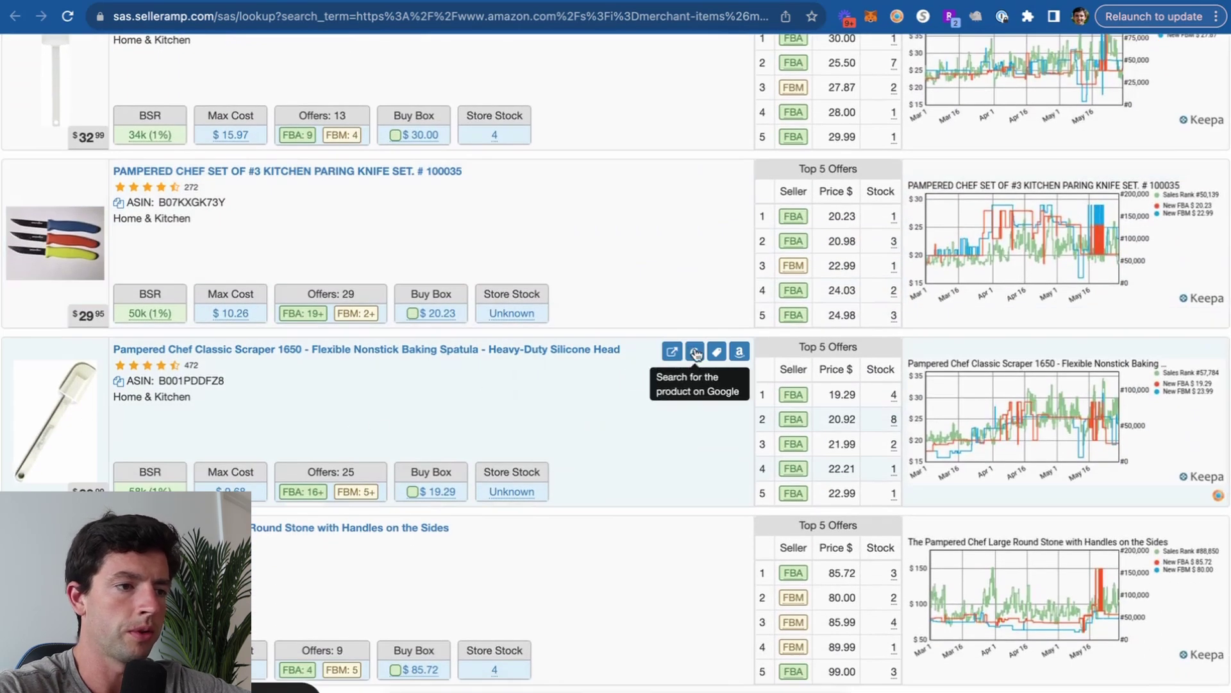
Check the retail prices of the Classic Scraper 1650 and the Large Round Stone with Handles through Google searches
left_click(695, 352)
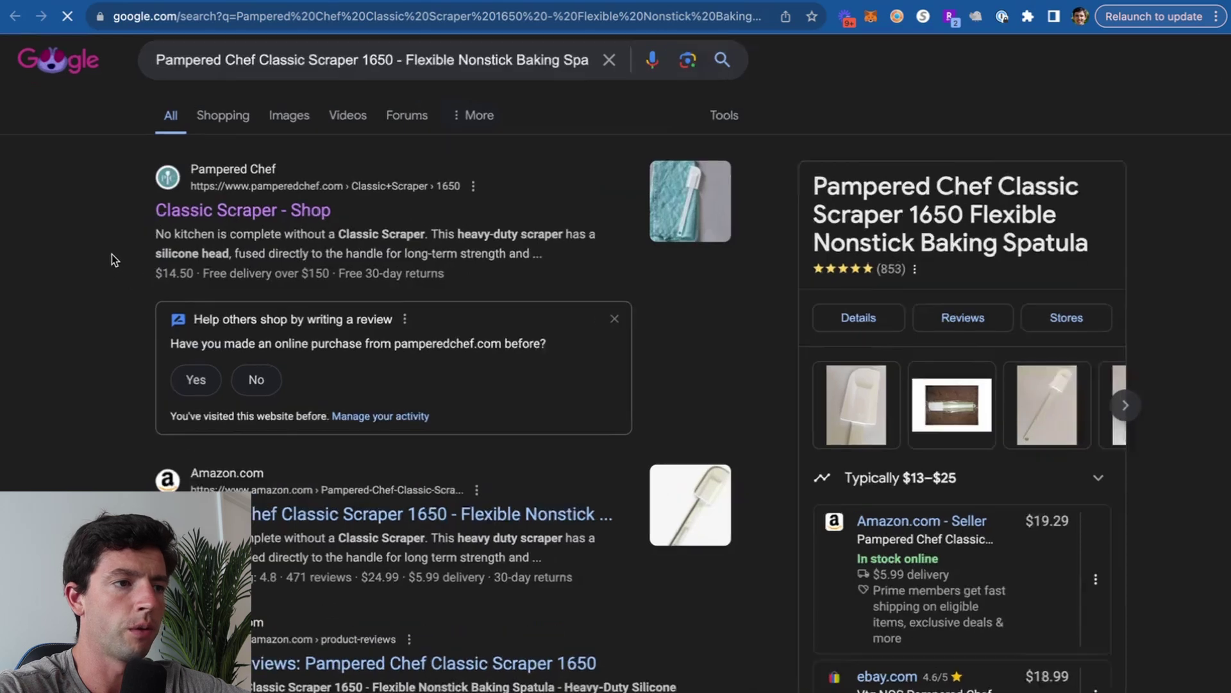
scroll(112, 254, "up", 5)
scroll(204, 260, "down", 5)
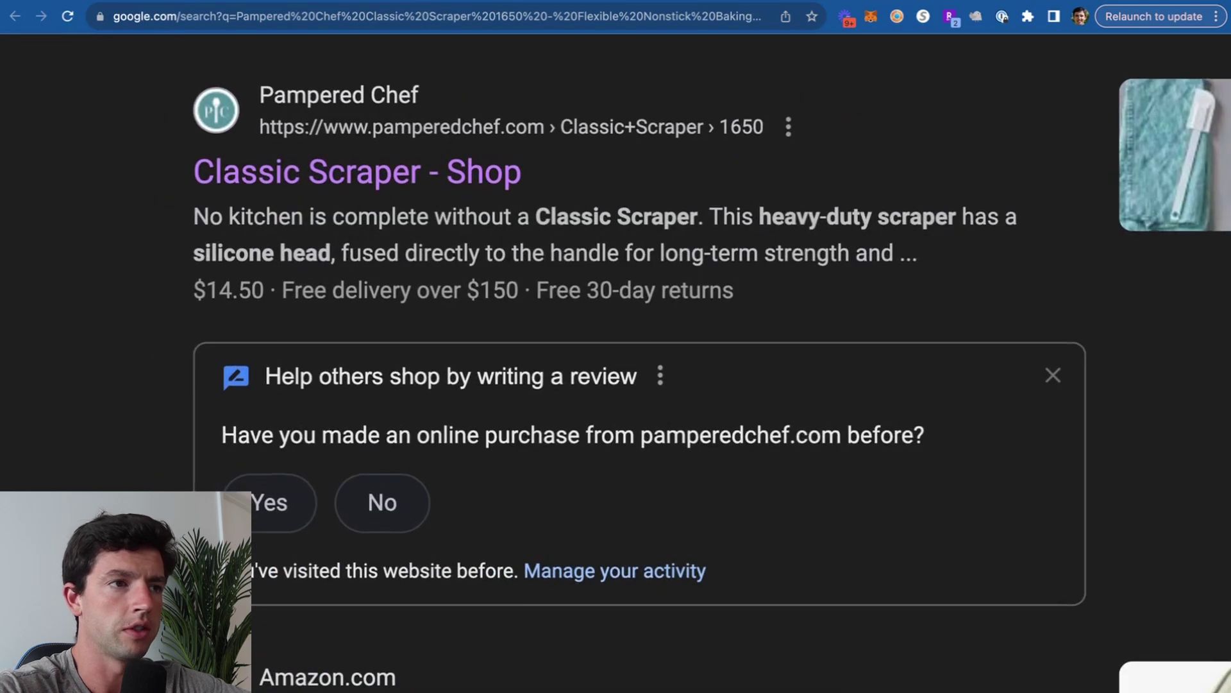
key("super+w")
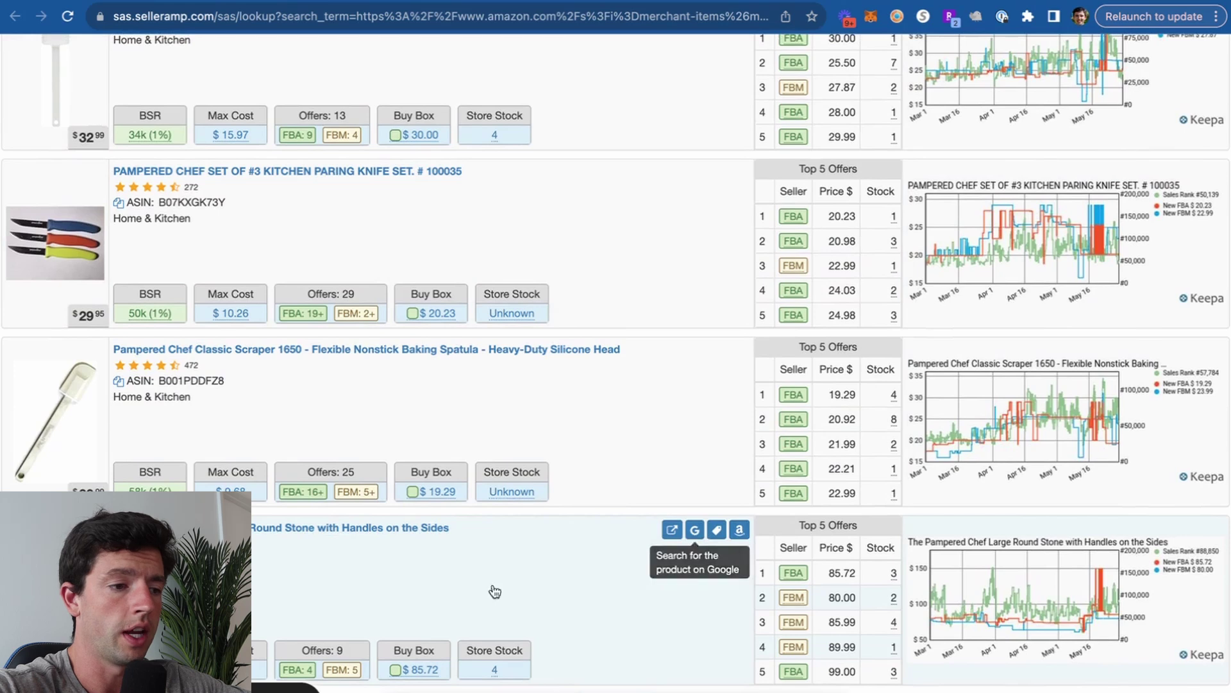
left_click(696, 531)
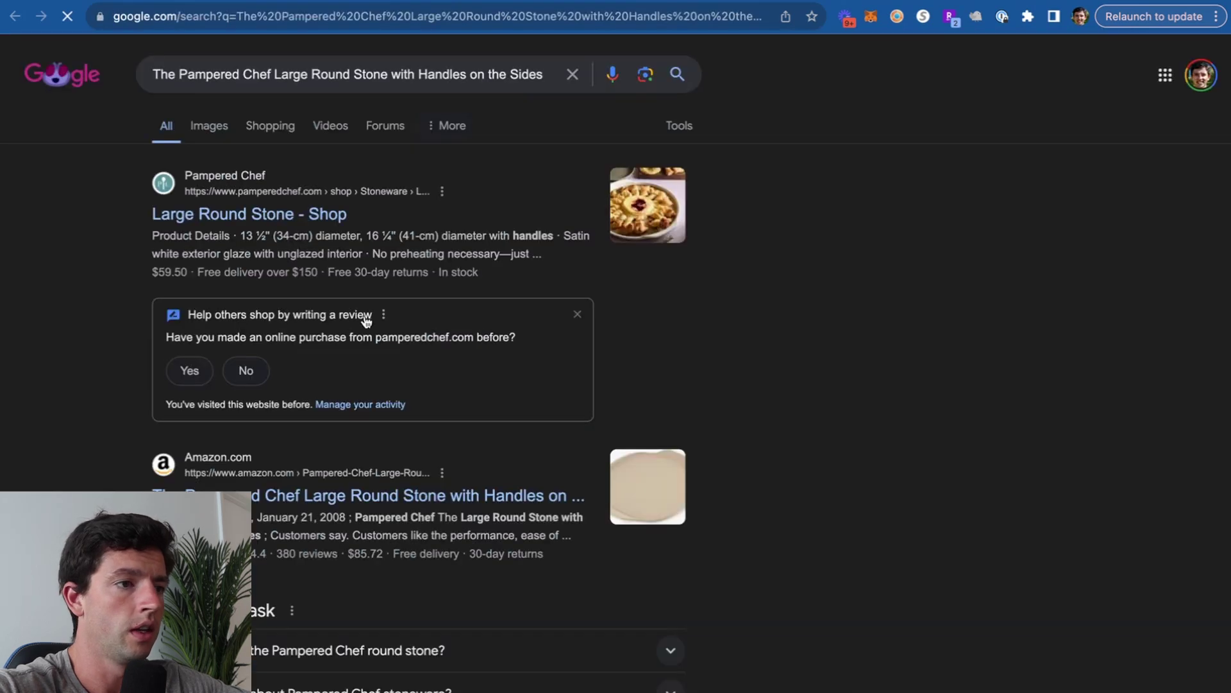
left_click(14, 16)
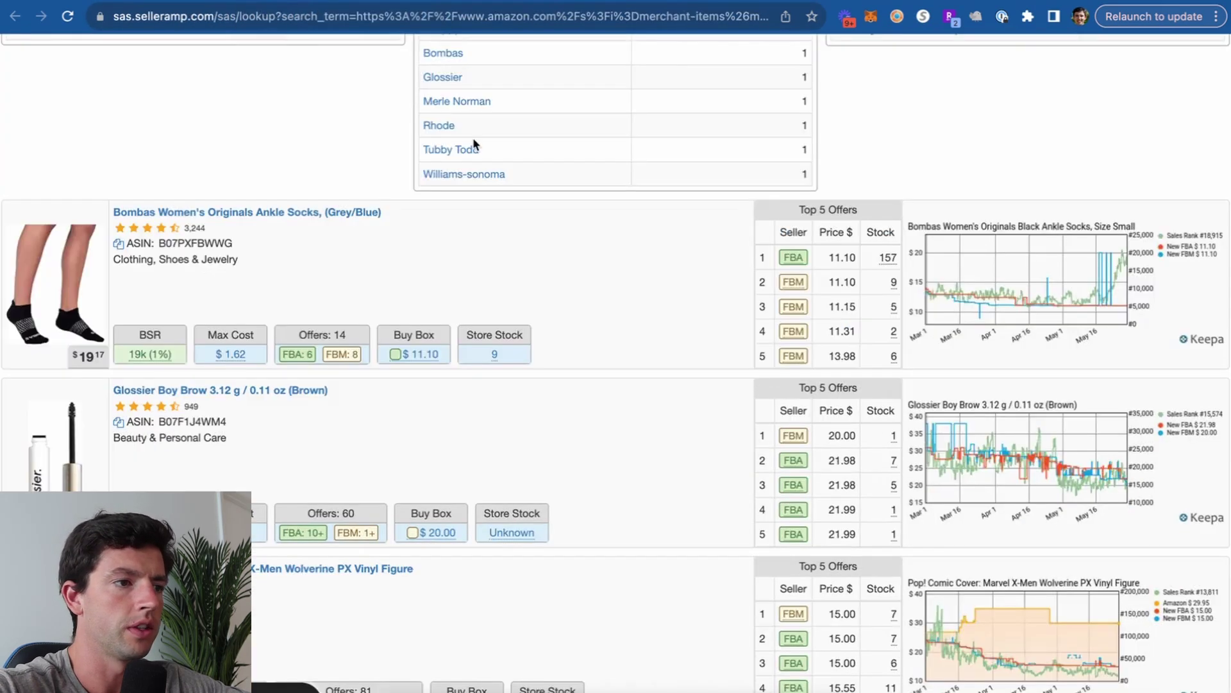
Review the MoMoStore storefront's top brands and its Bombas Women's Originals Ankle Socks listing
scroll(472, 137, "up", 5)
scroll(592, 114, "up", 5)
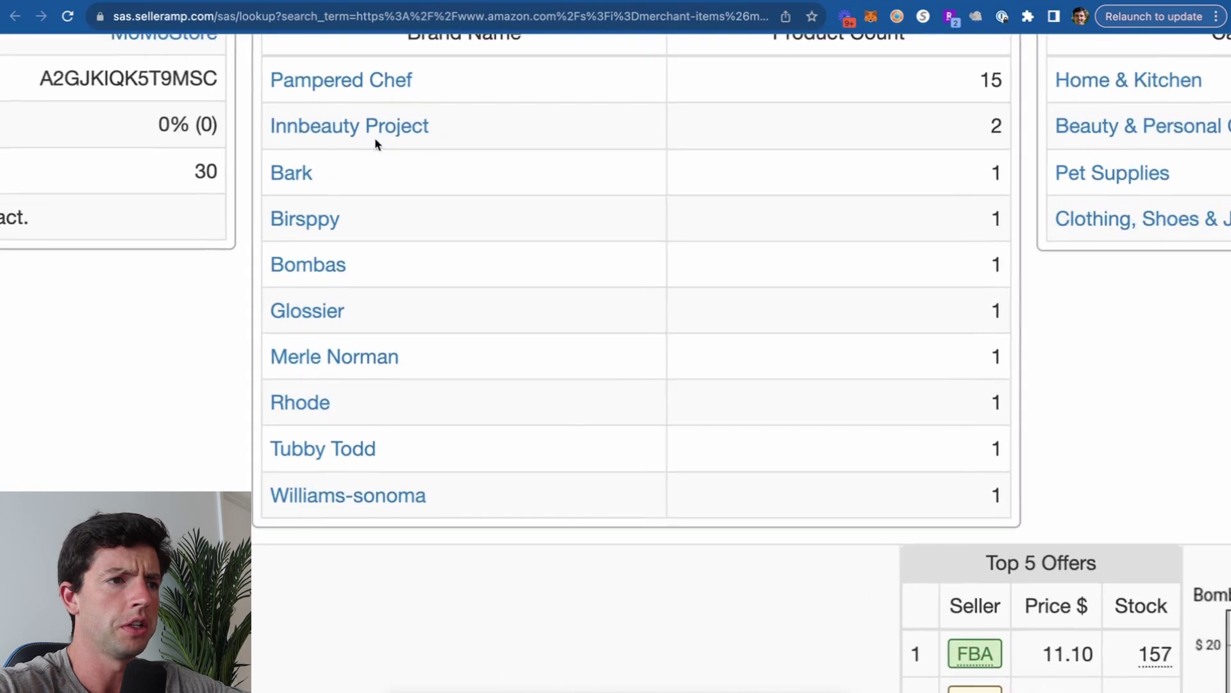
scroll(366, 221, "down", 5)
scroll(365, 218, "down", 4)
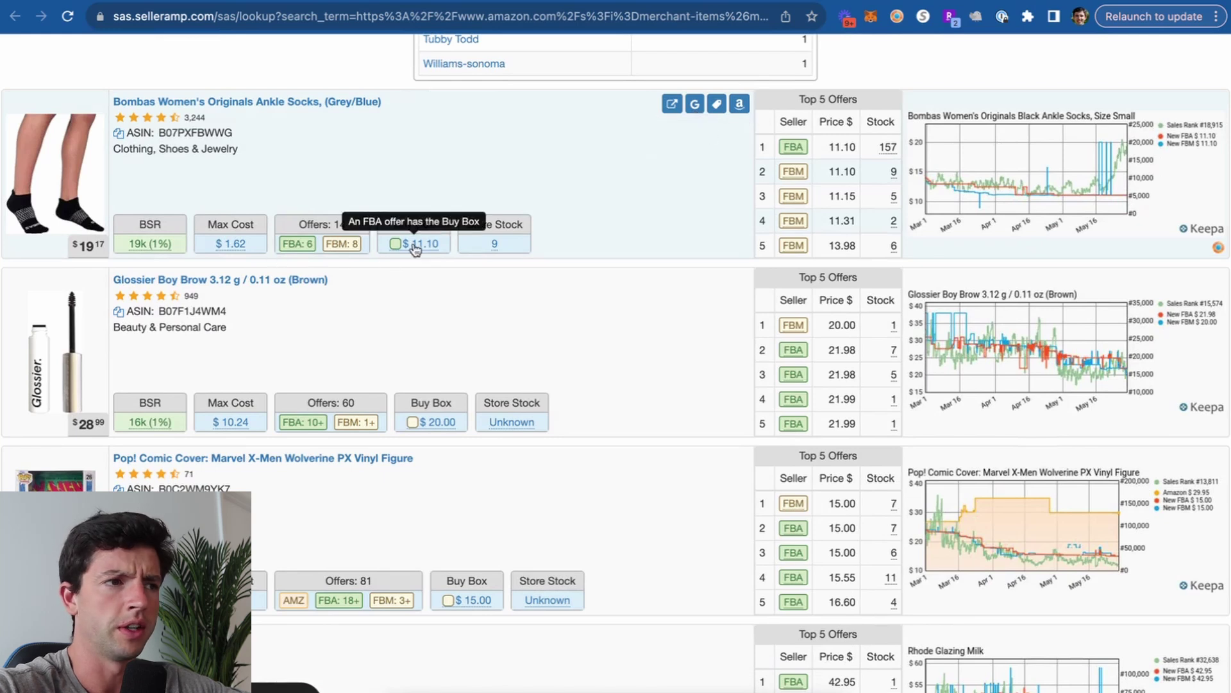
Examine the Pop! Comic Cover Marvel X-Men Wolverine figure's price history and search Google for its retail price
scroll(416, 249, "down", 4)
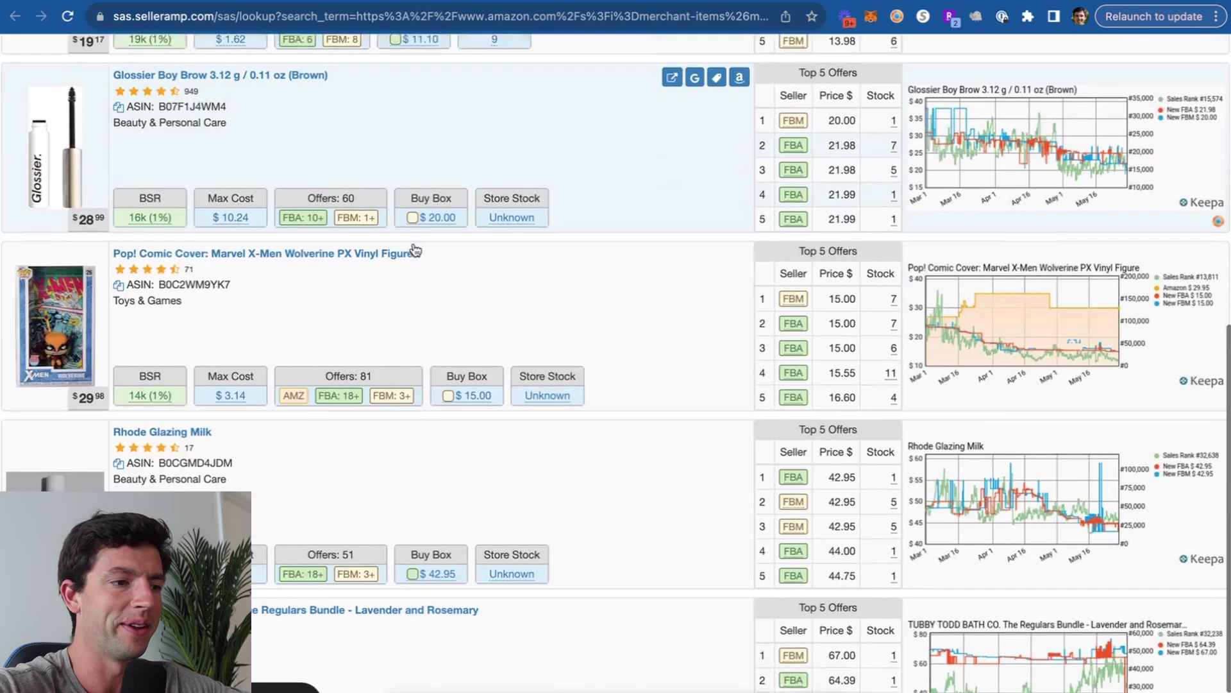
scroll(164, 334, "up", 1)
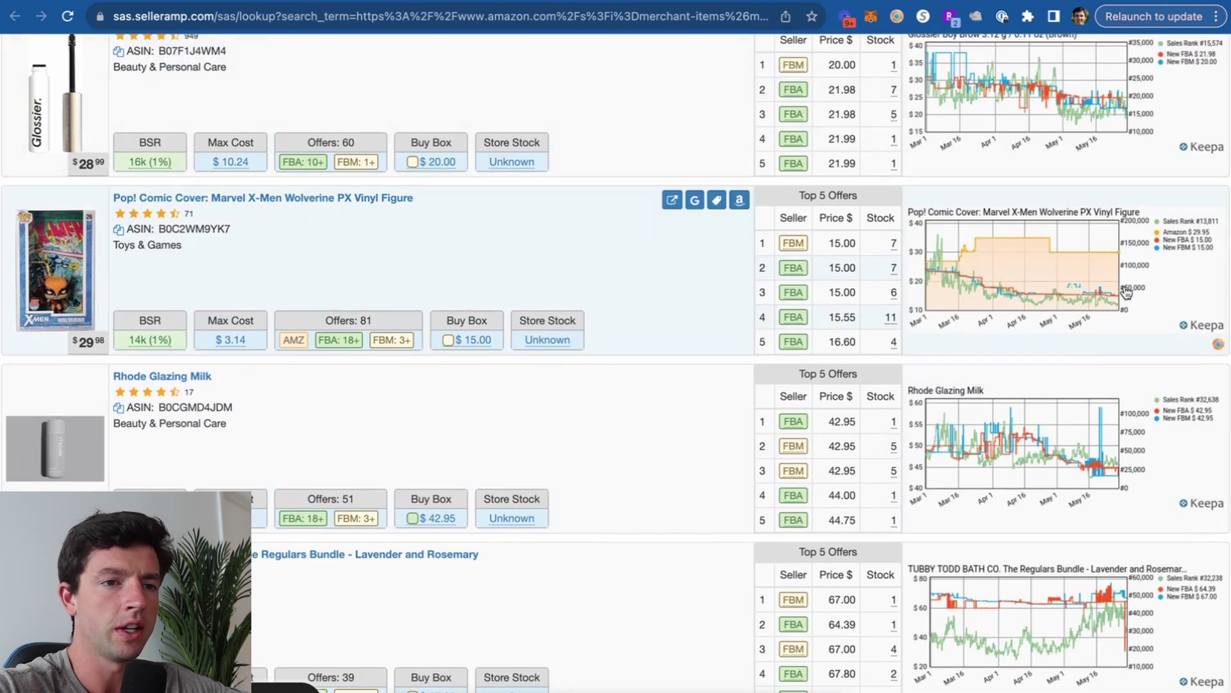
scroll(1141, 286, "up", 5)
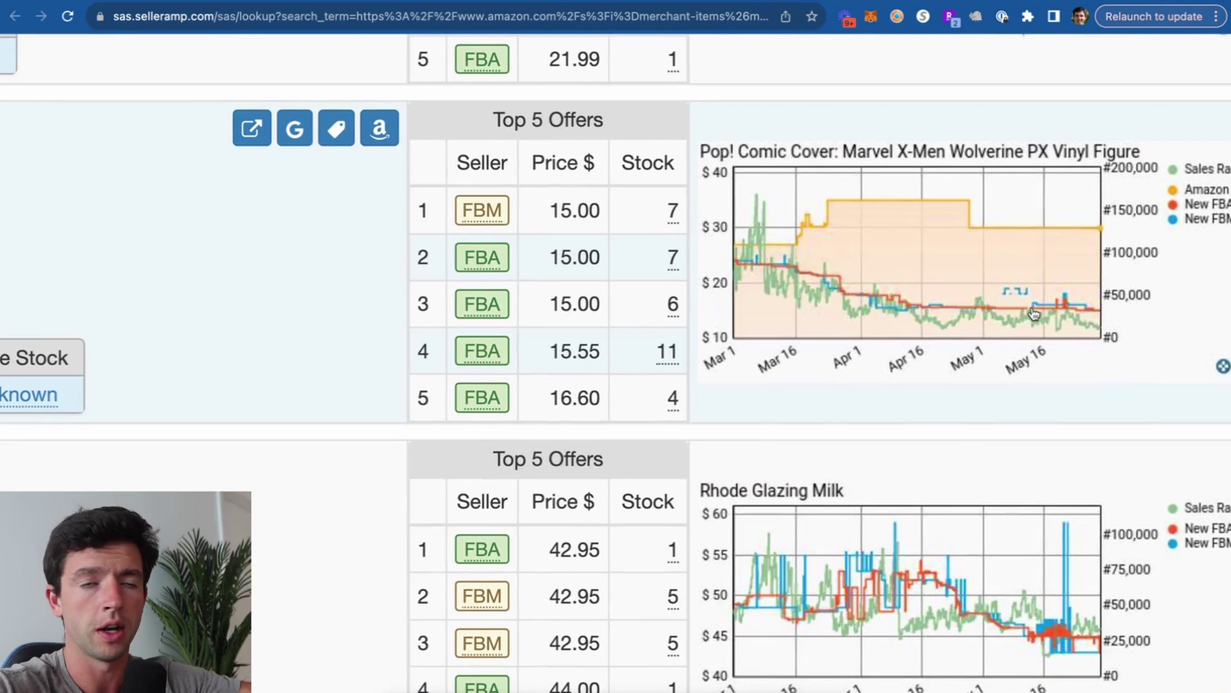
scroll(1034, 313, "down", 5)
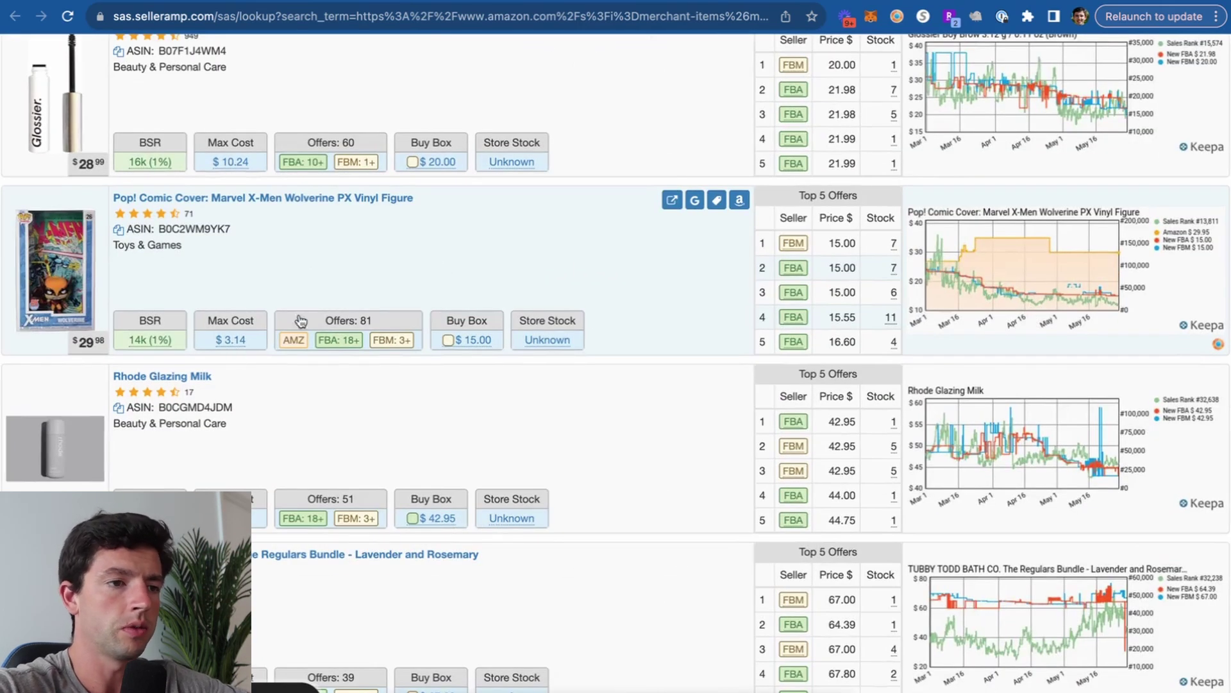
left_click(695, 200)
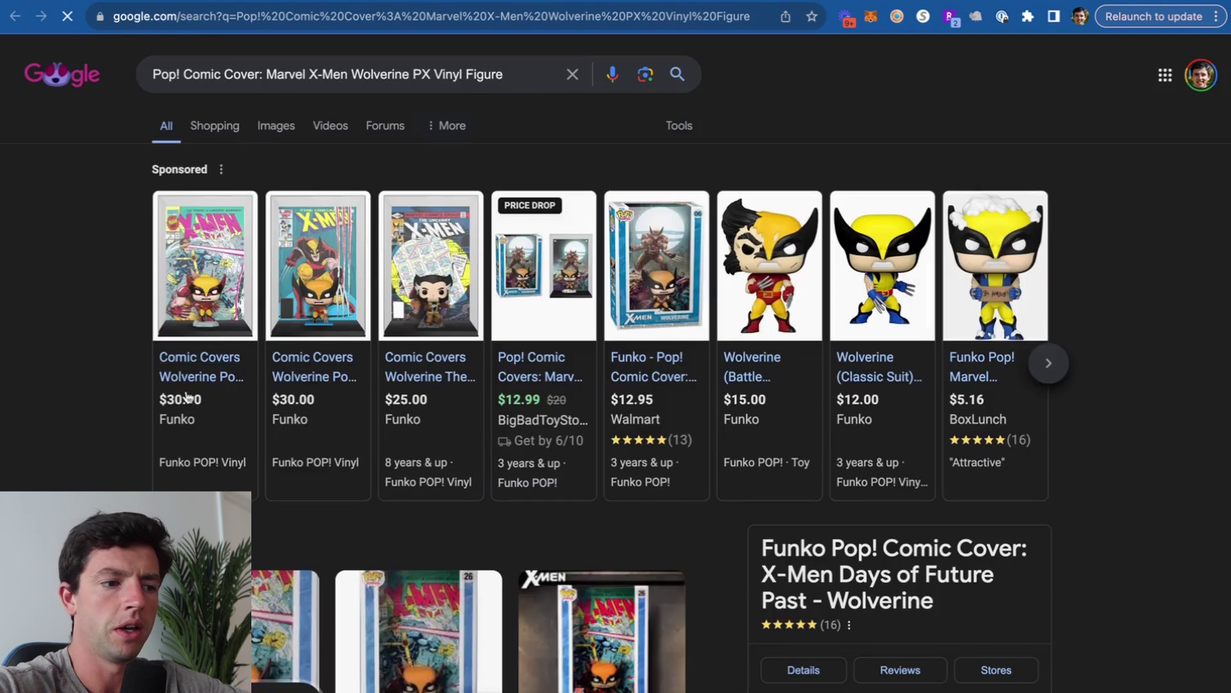
left_click(451, 2)
scroll(325, 294, "down", 1)
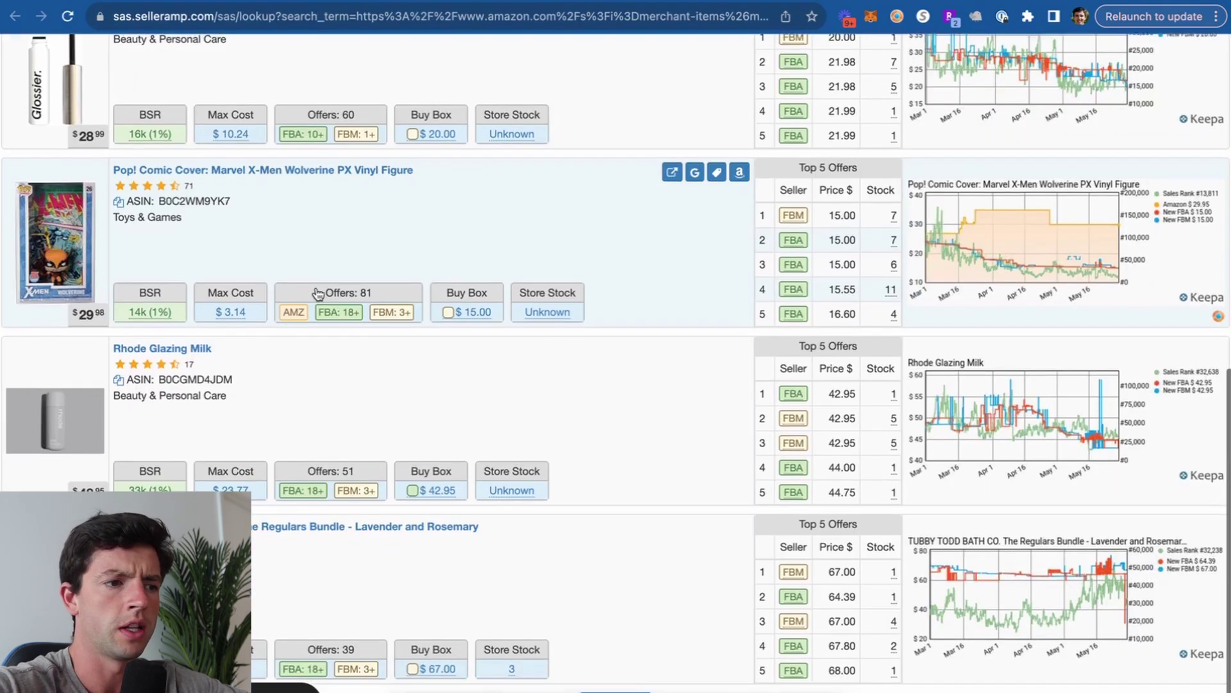
Check the Rhode Glazing Milk's sales rank and maximum cost, and search Google for its retail price
mouse_move(150, 491)
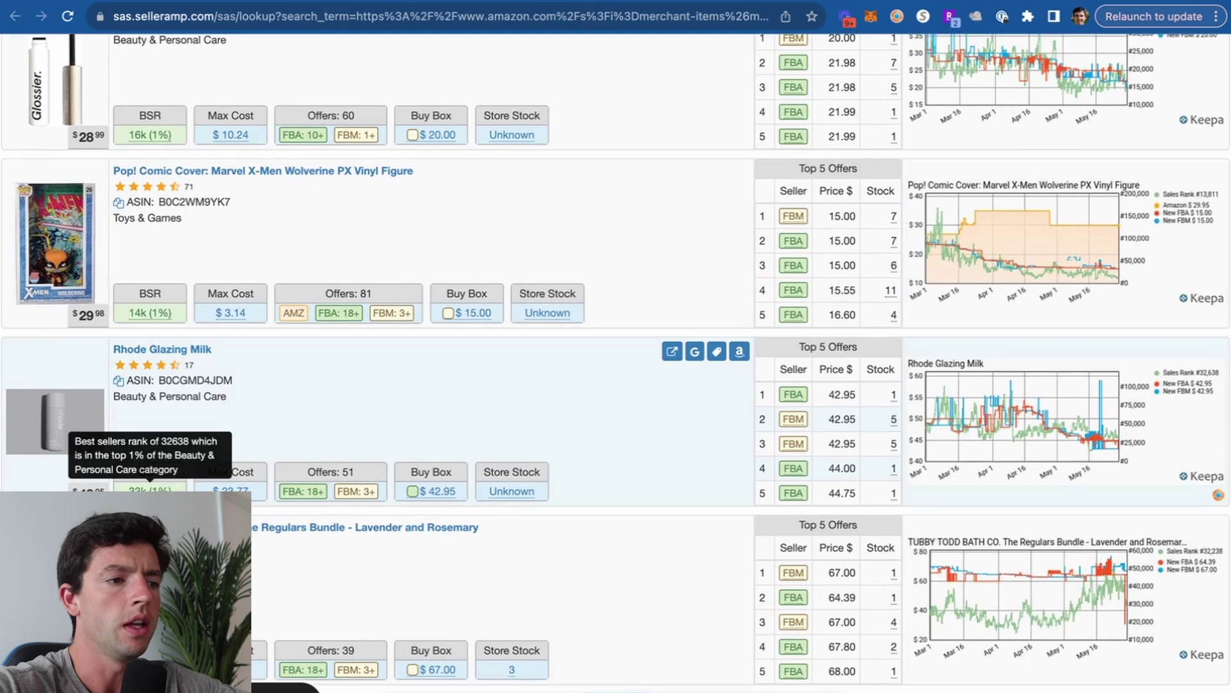
mouse_move(230, 491)
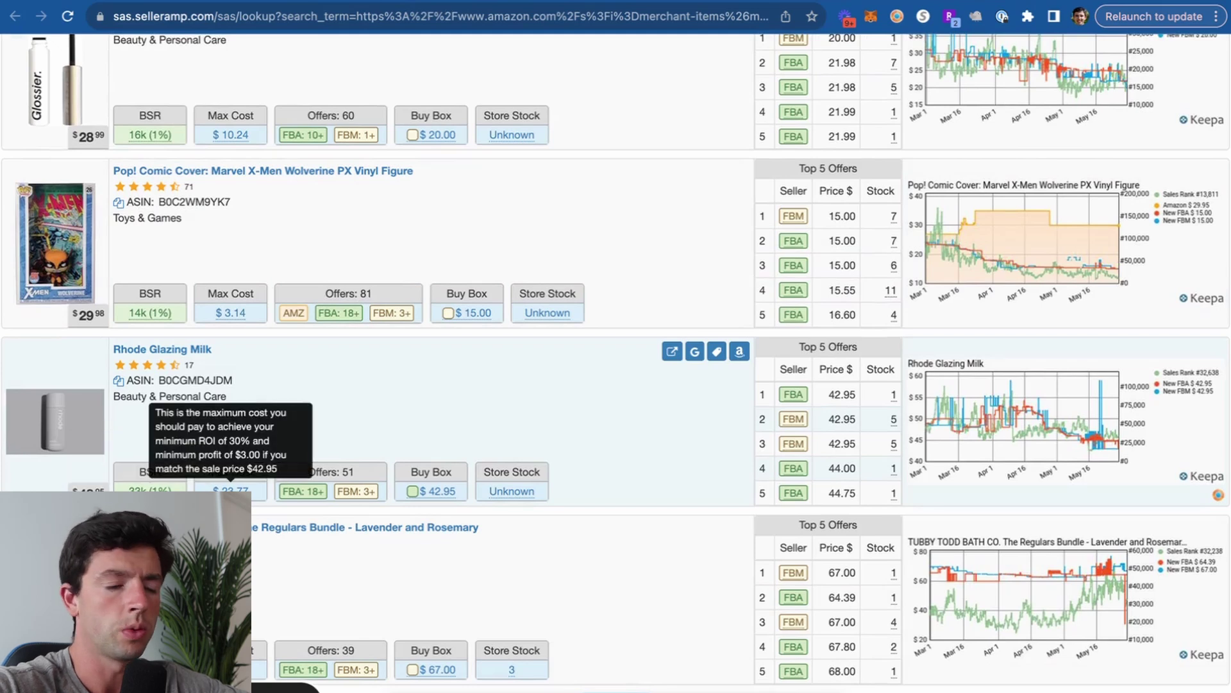
left_click(695, 351)
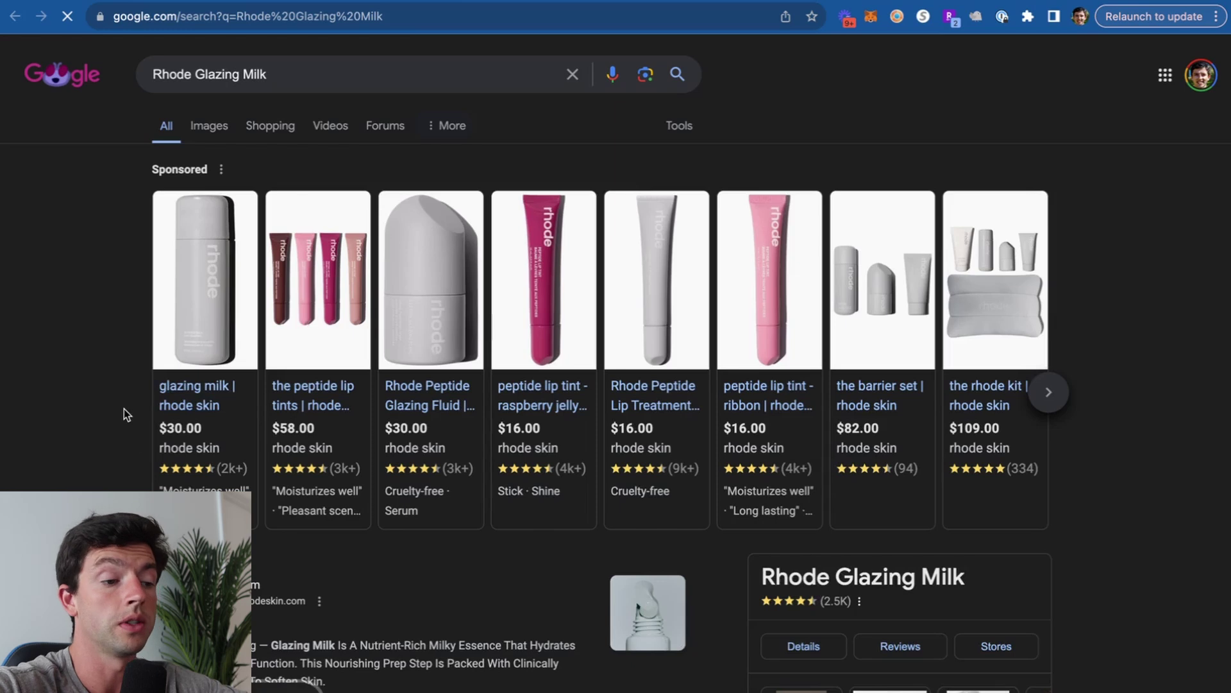
key("ctrl+w")
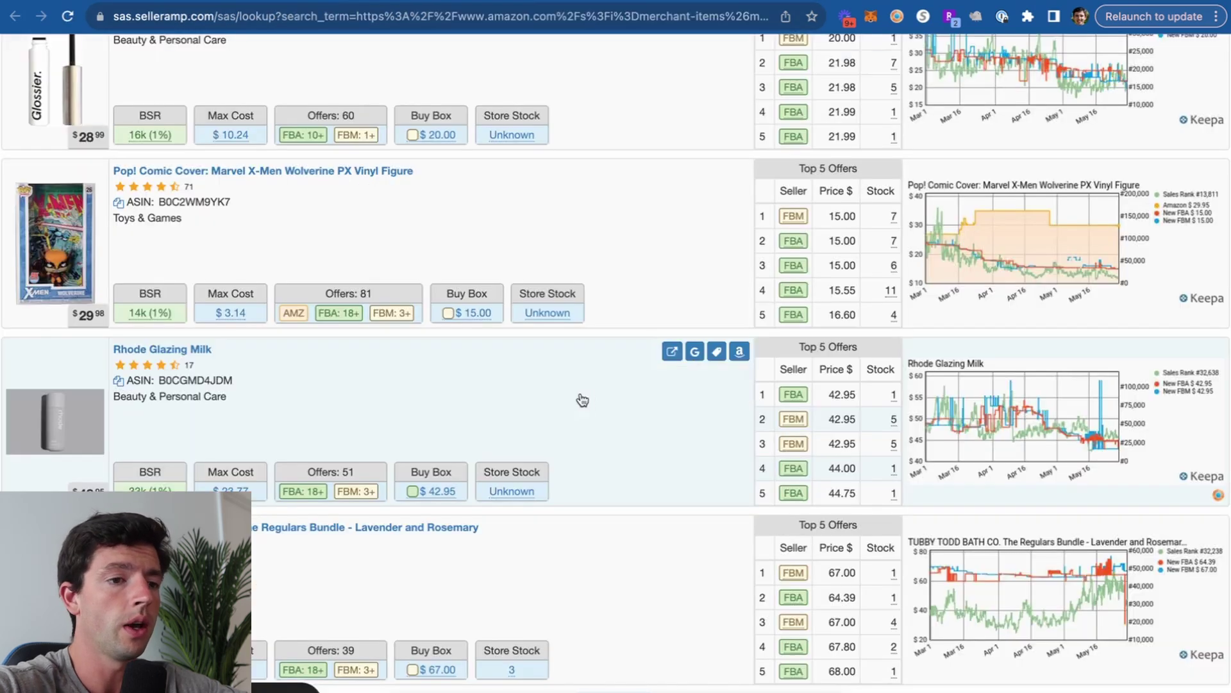
Open the Rhode Glazing Milk's Amazon listing and its product page on the rhode skin store
left_click(737, 351)
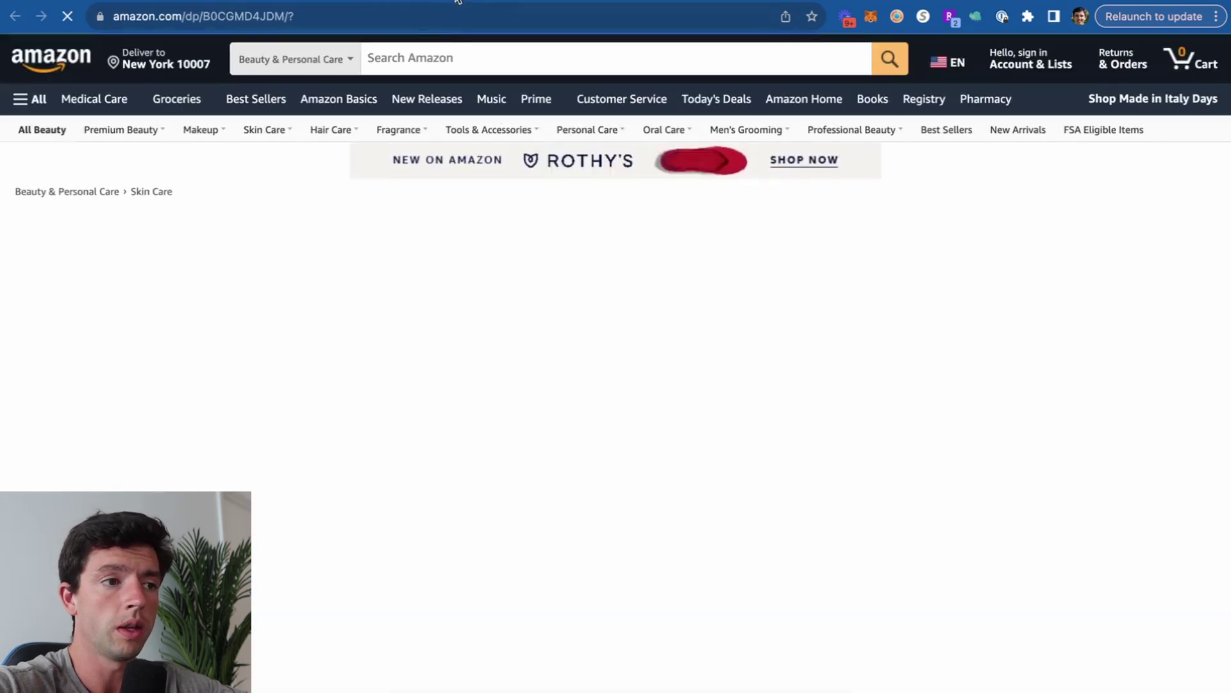
left_click(457, 0)
left_click(168, 386)
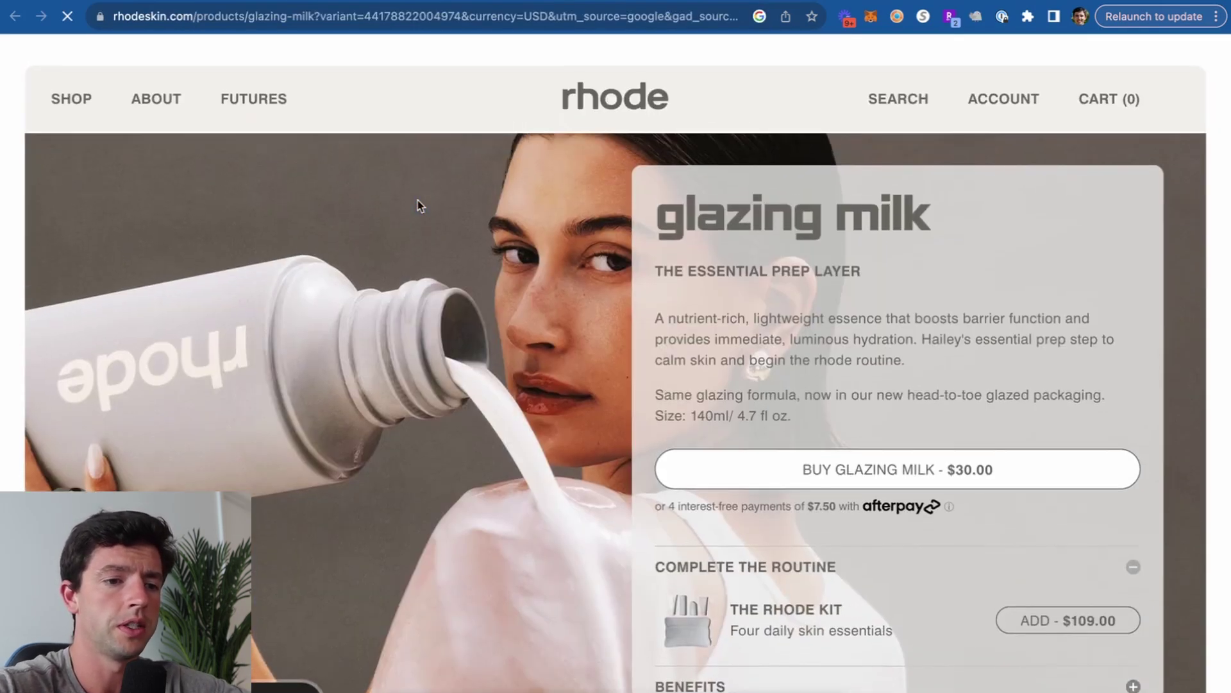
Review the glazing milk product page on the rhode store and dismiss the e-mail sign-up popup
scroll(755, 302, "down", 15)
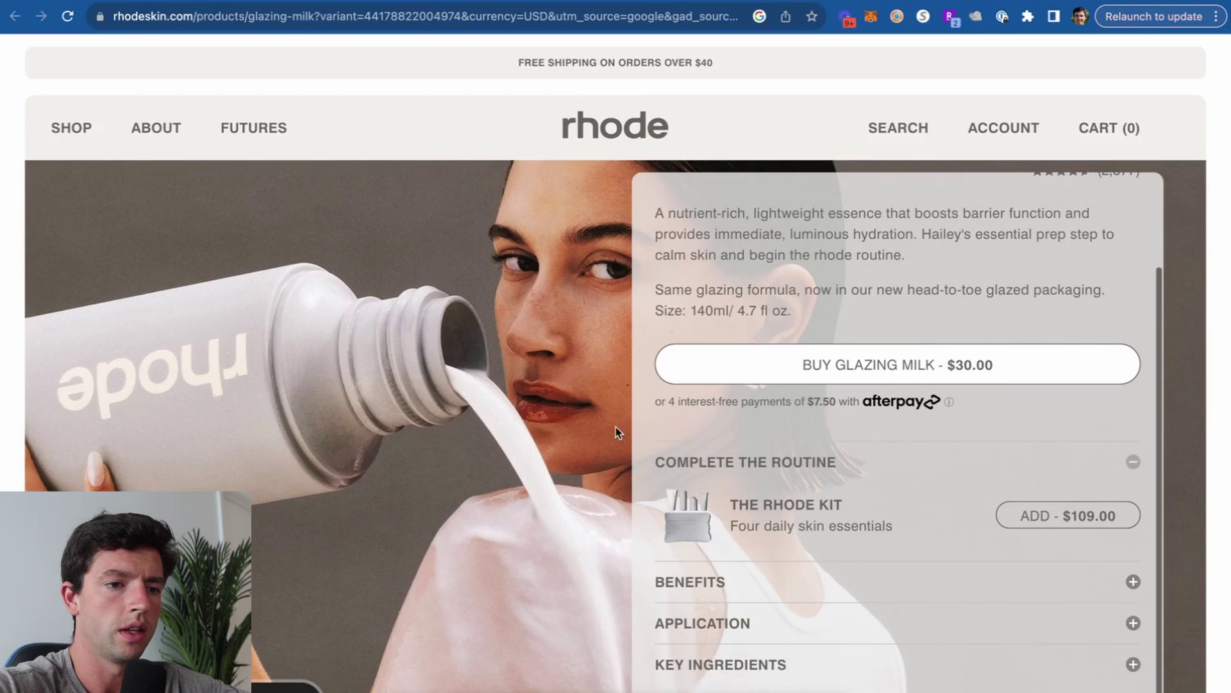
scroll(563, 482, "down", 20)
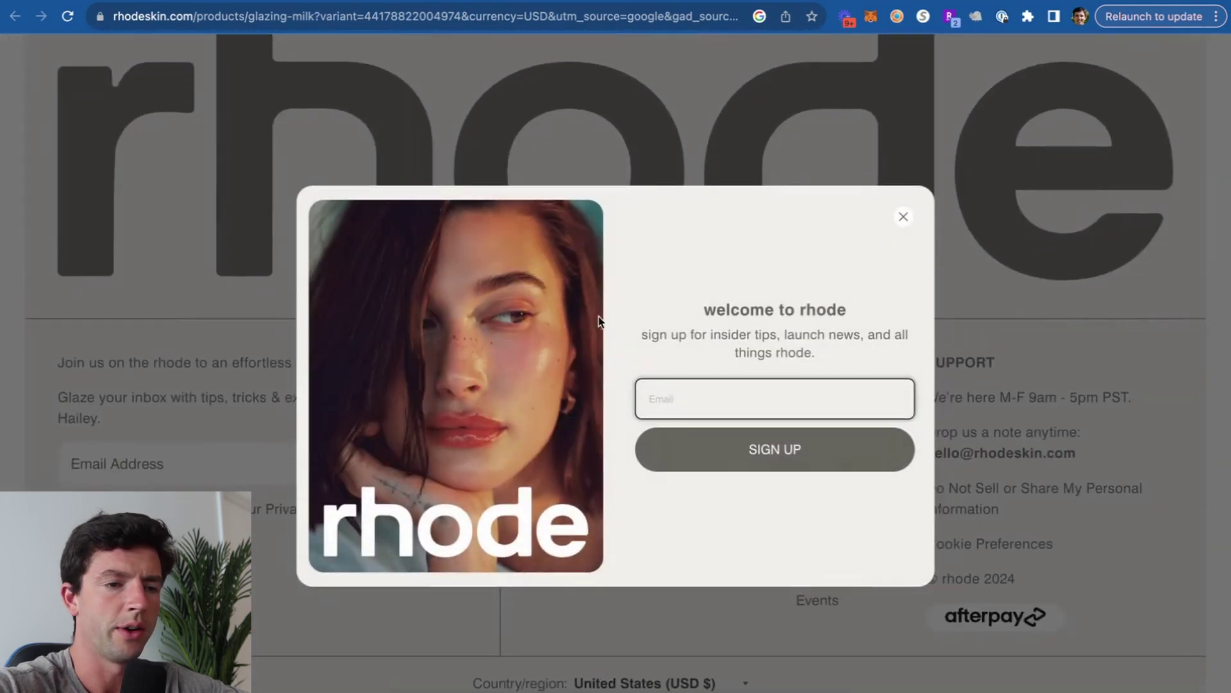
left_click(903, 217)
scroll(902, 219, "up", 15)
scroll(902, 219, "up", 10)
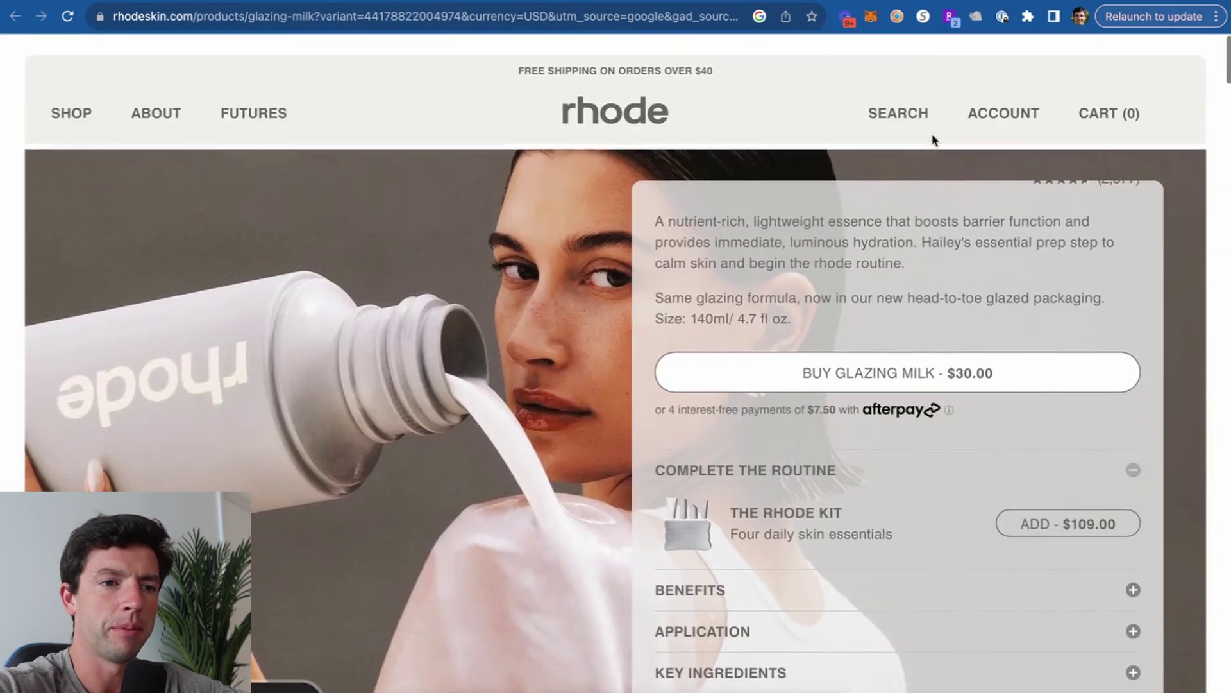
Look up all available coupon codes for the rhode store, then return to the glazing milk's Amazon listing
left_click(924, 18)
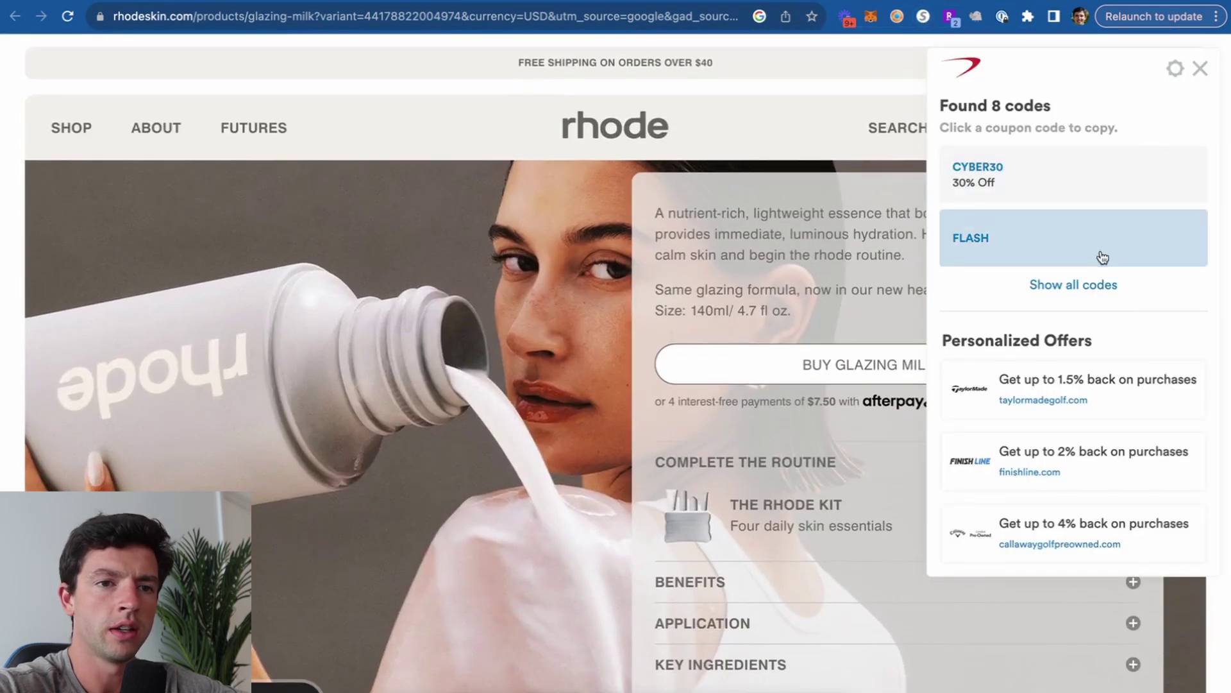
left_click(1098, 284)
scroll(1155, 134, "up", 5)
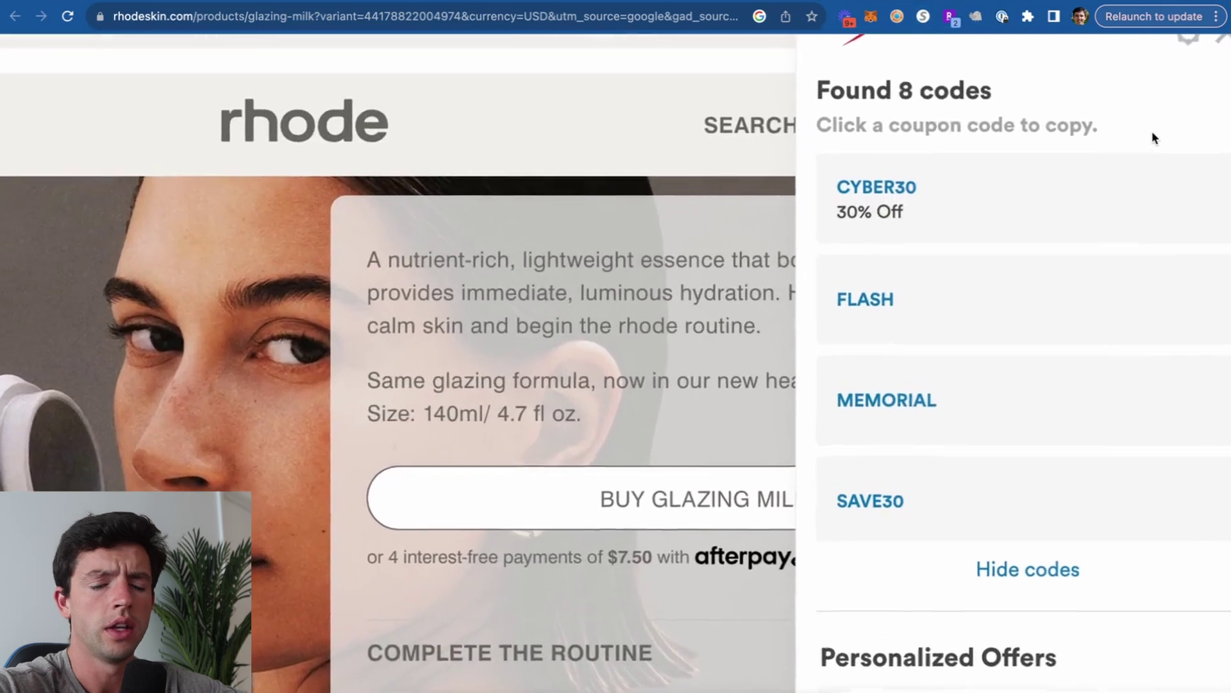
scroll(1154, 135, "down", 5)
left_click(1199, 71)
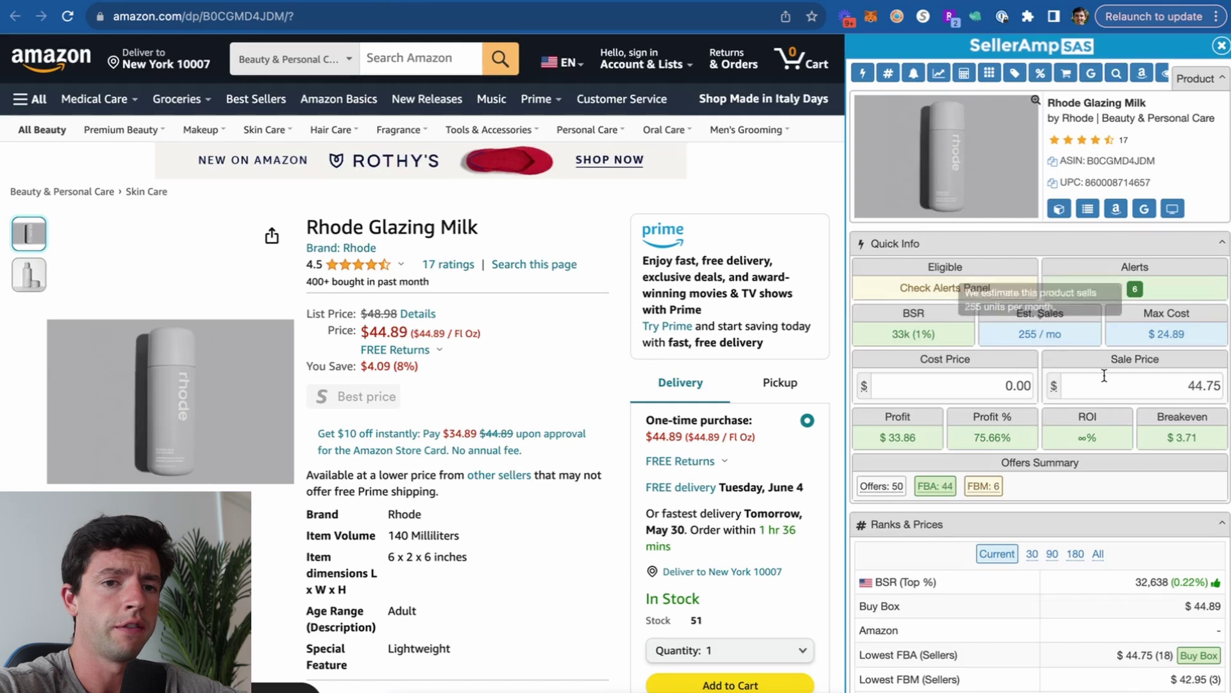
Calculate the Rhode Glazing Milk's profit with a cost price of 30*.7
left_click(996, 382)
type("30")
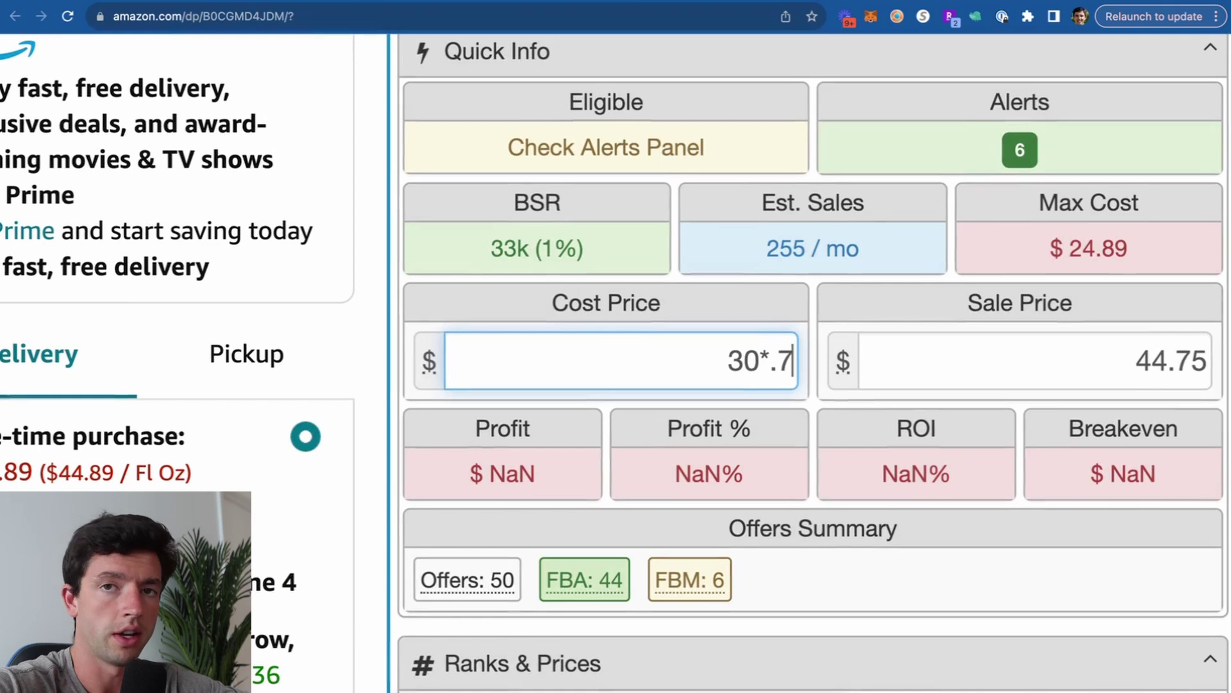
type("*.7")
key("Return")
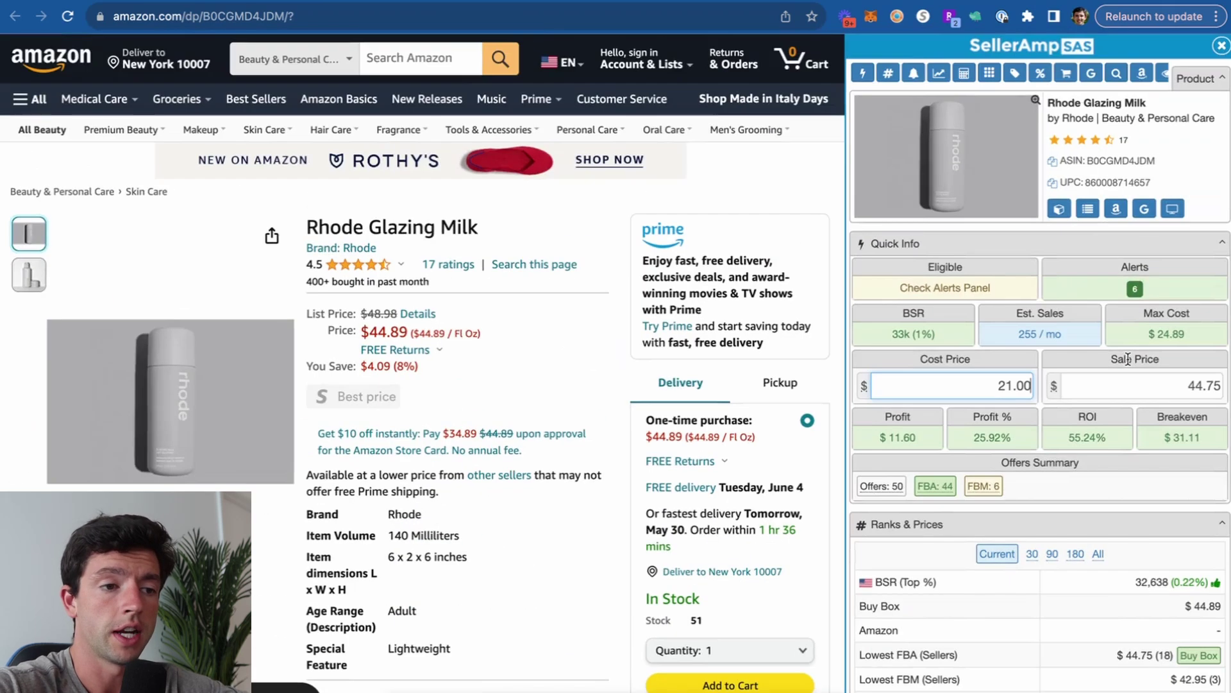
Examine the glazing milk's ranks, alerts and three-month price, monthly sales and offer count charts
scroll(1048, 412, "down", 15)
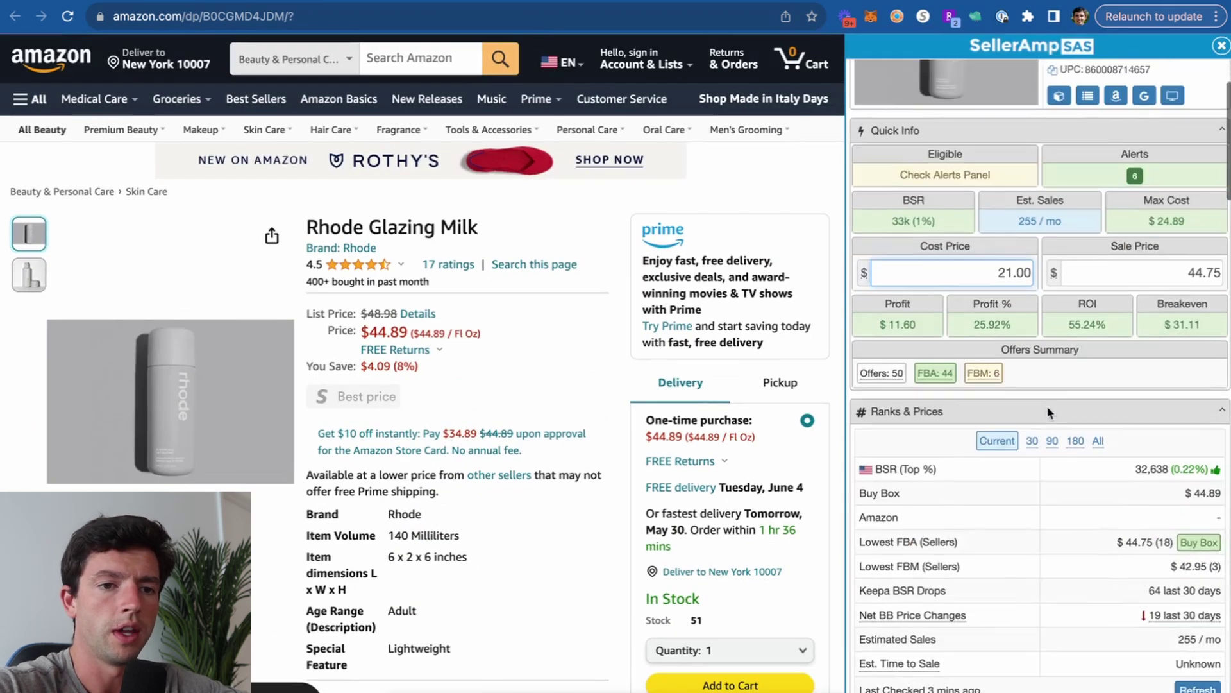
scroll(1080, 380, "up", 3)
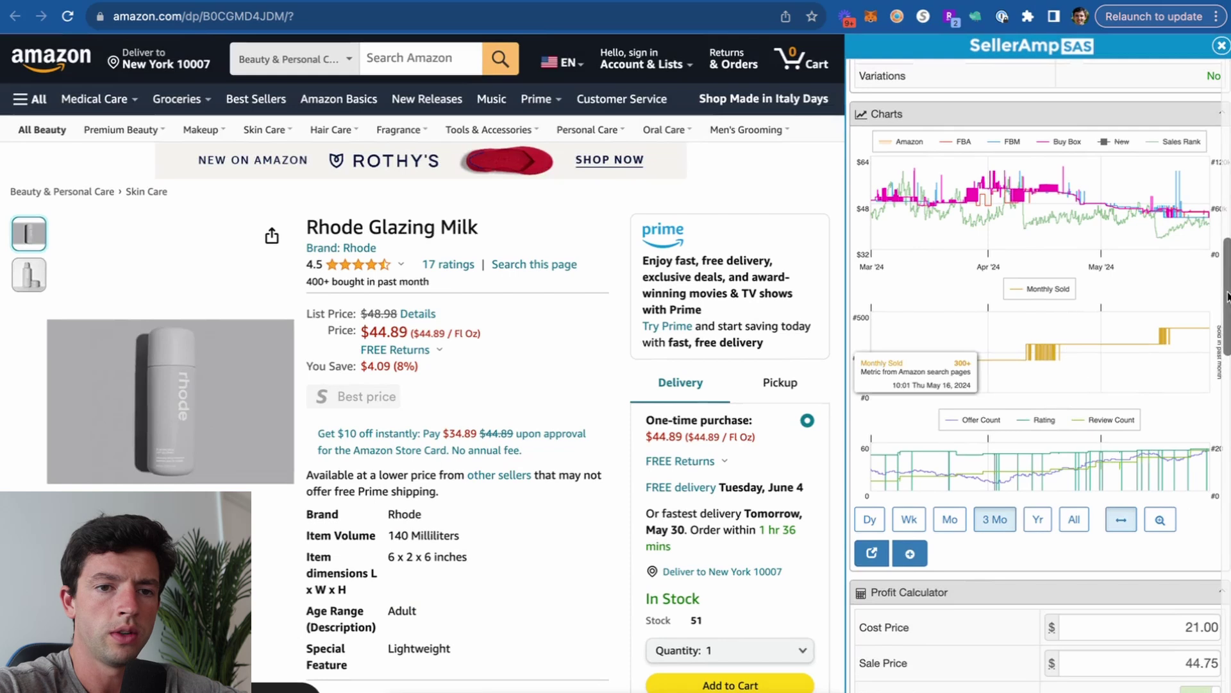
mouse_move(1164, 383)
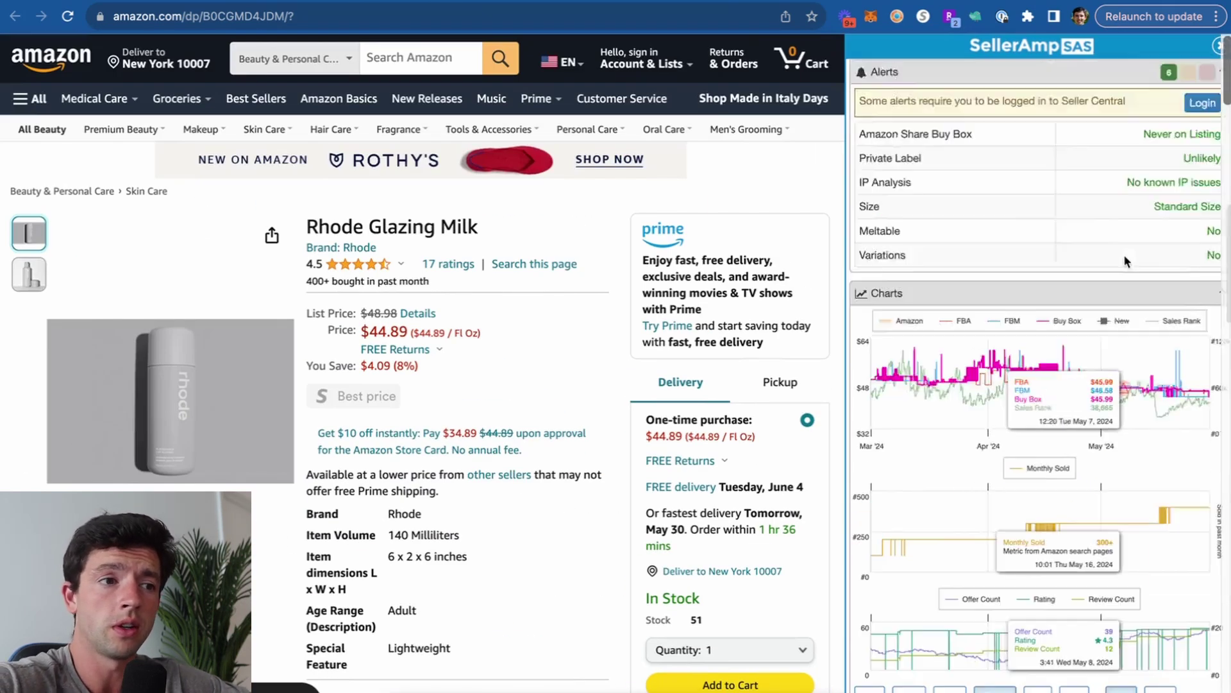
scroll(1124, 254, "up", 10)
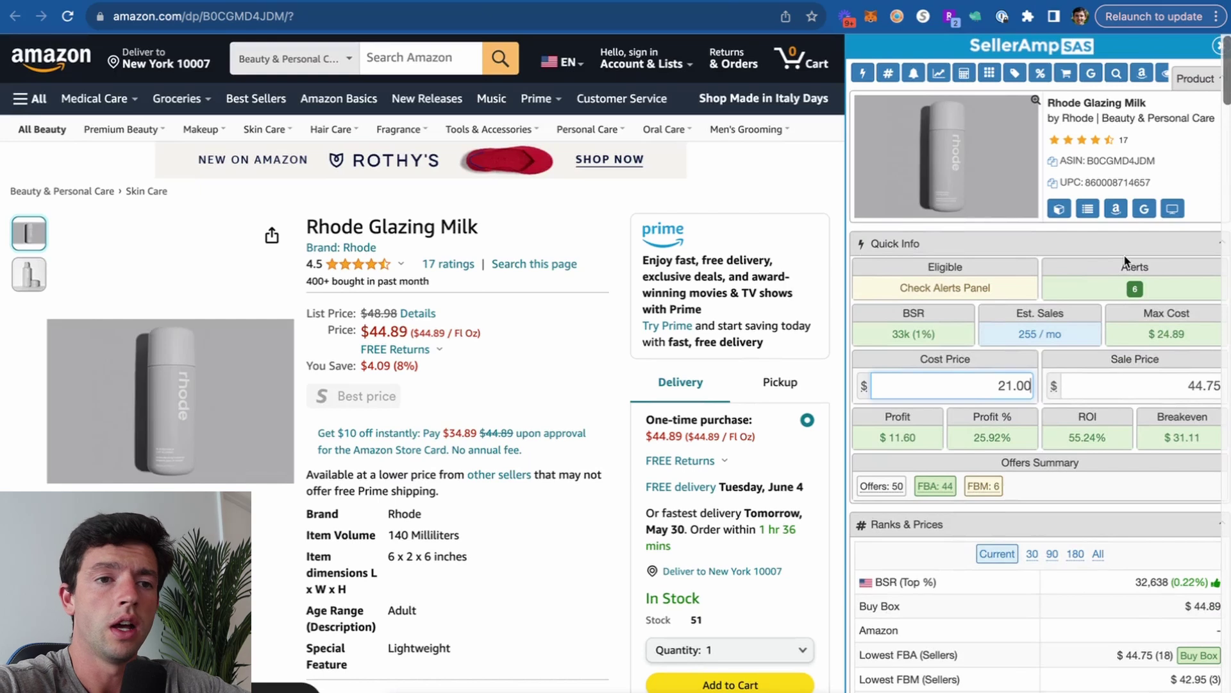
scroll(1124, 258, "down", 10)
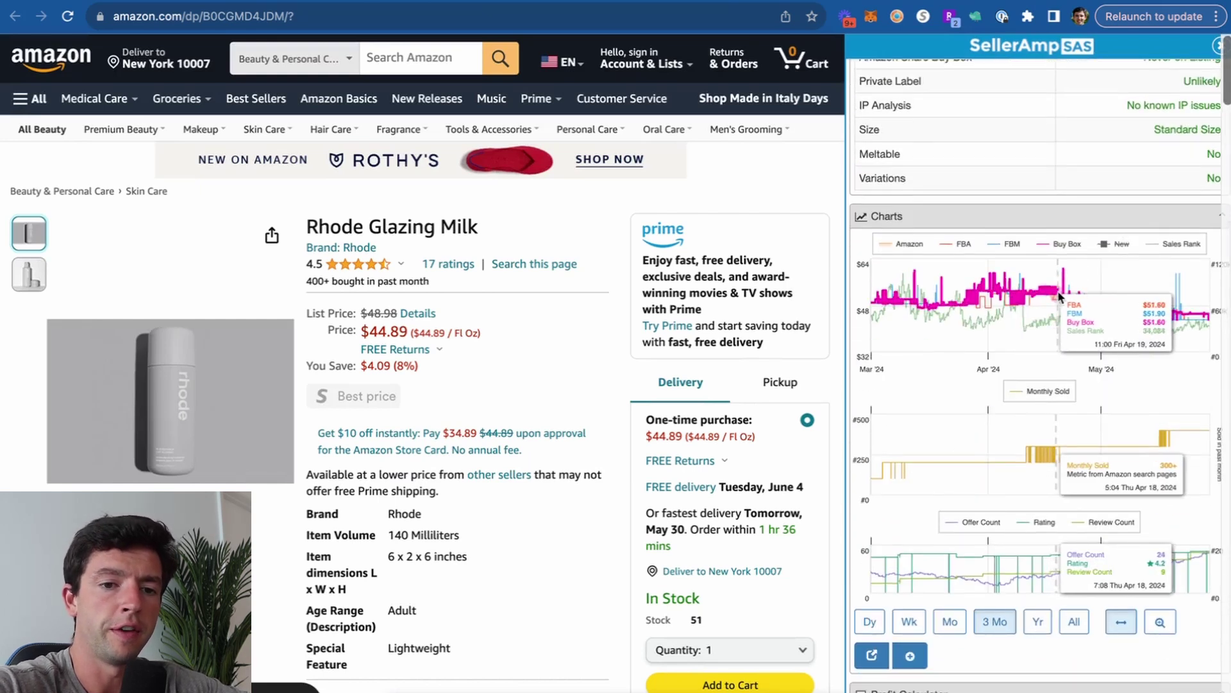
Recalculate the glazing milk's profit with a cost price of $30 and a sale price of $54
scroll(1059, 296, "down", 5)
left_click(1171, 254)
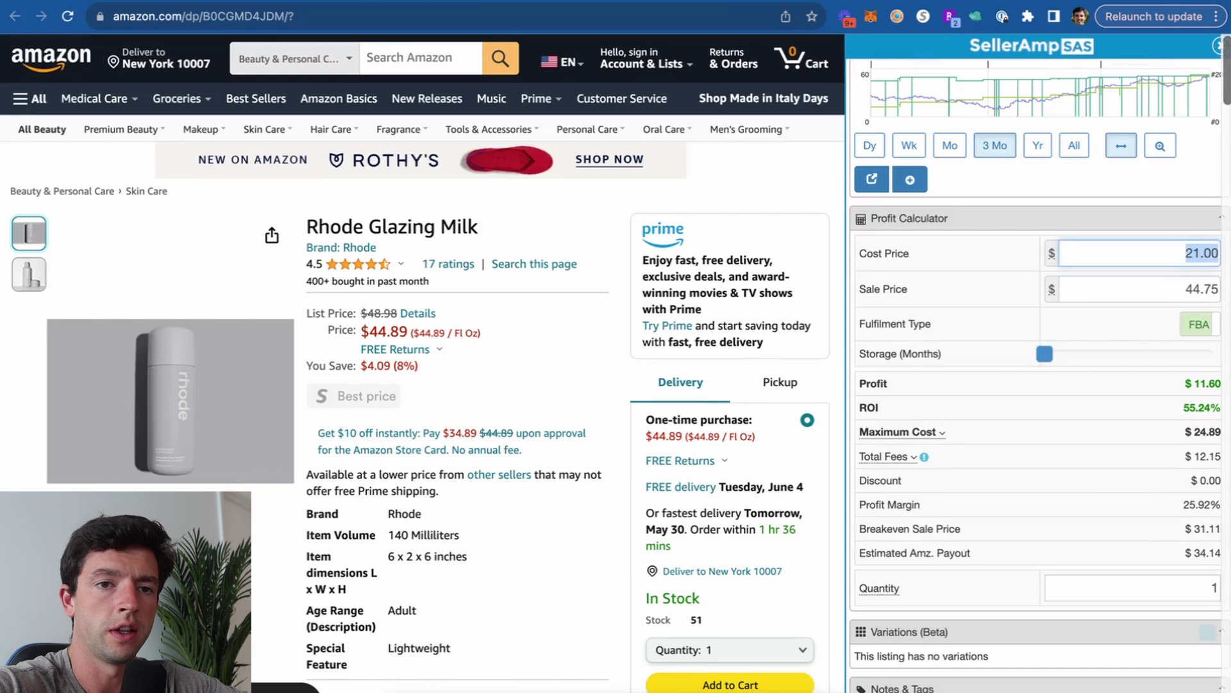
type("30")
left_click(1172, 289)
type("54")
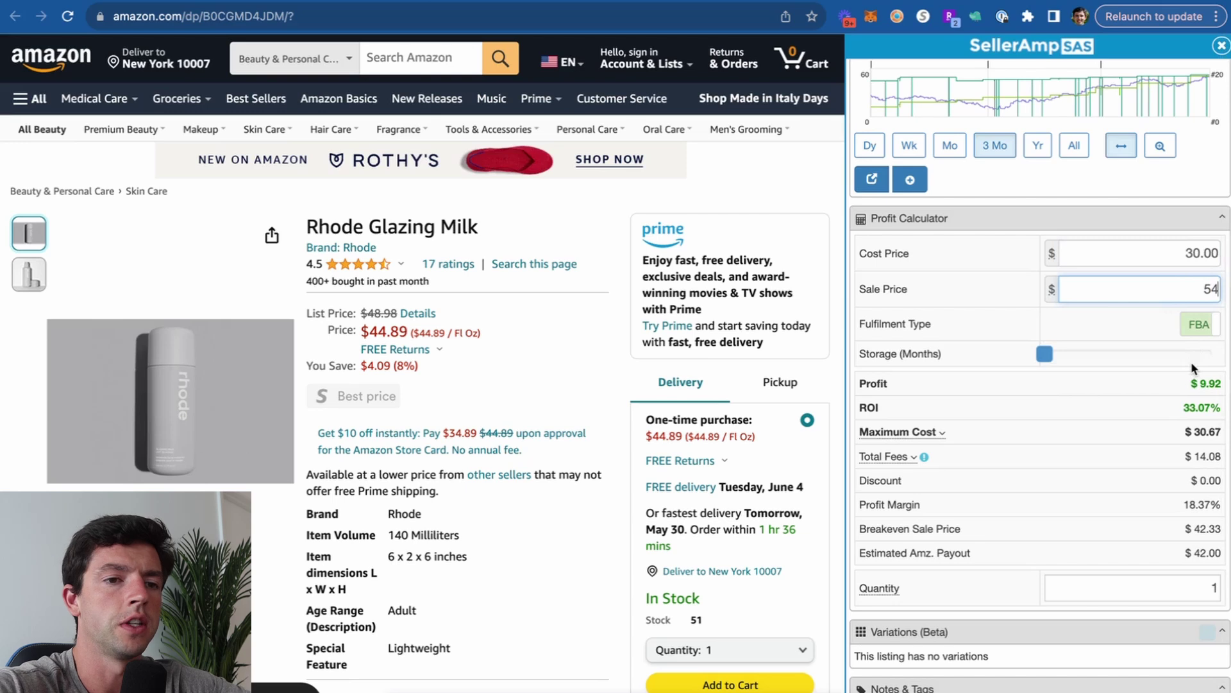
Export the Rhode Glazing Milk lead to the Almost Good Google Sheet
scroll(1191, 360, "down", 15)
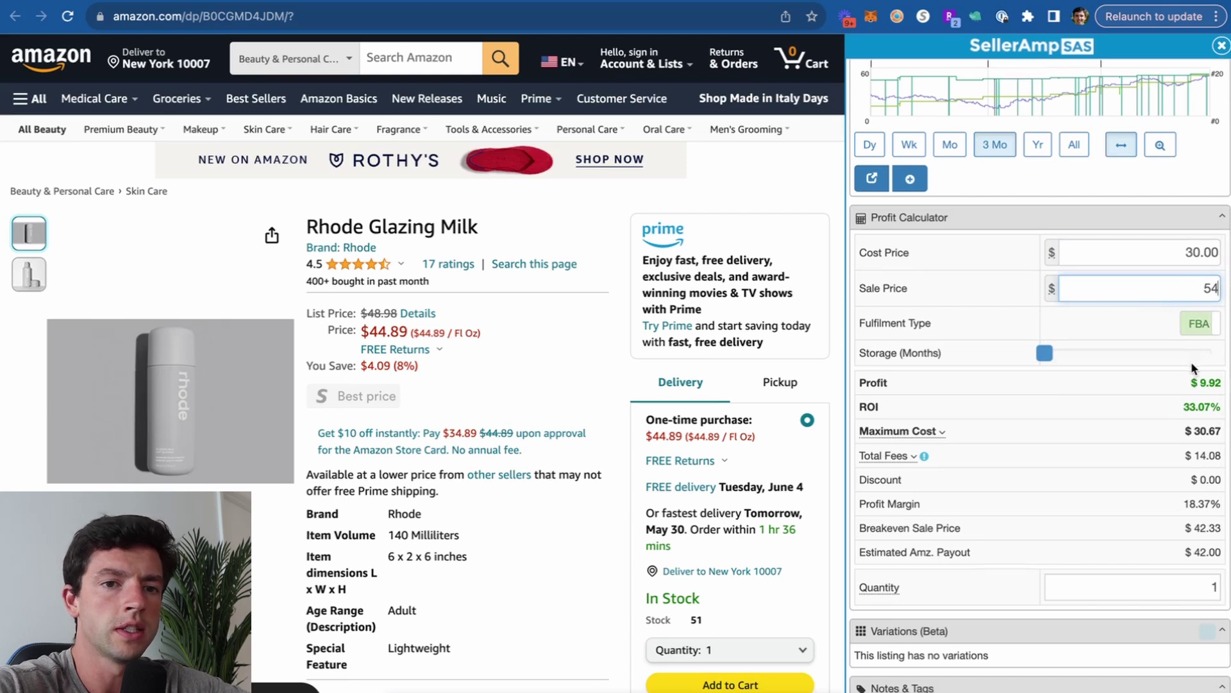
scroll(1193, 369, "up", 3)
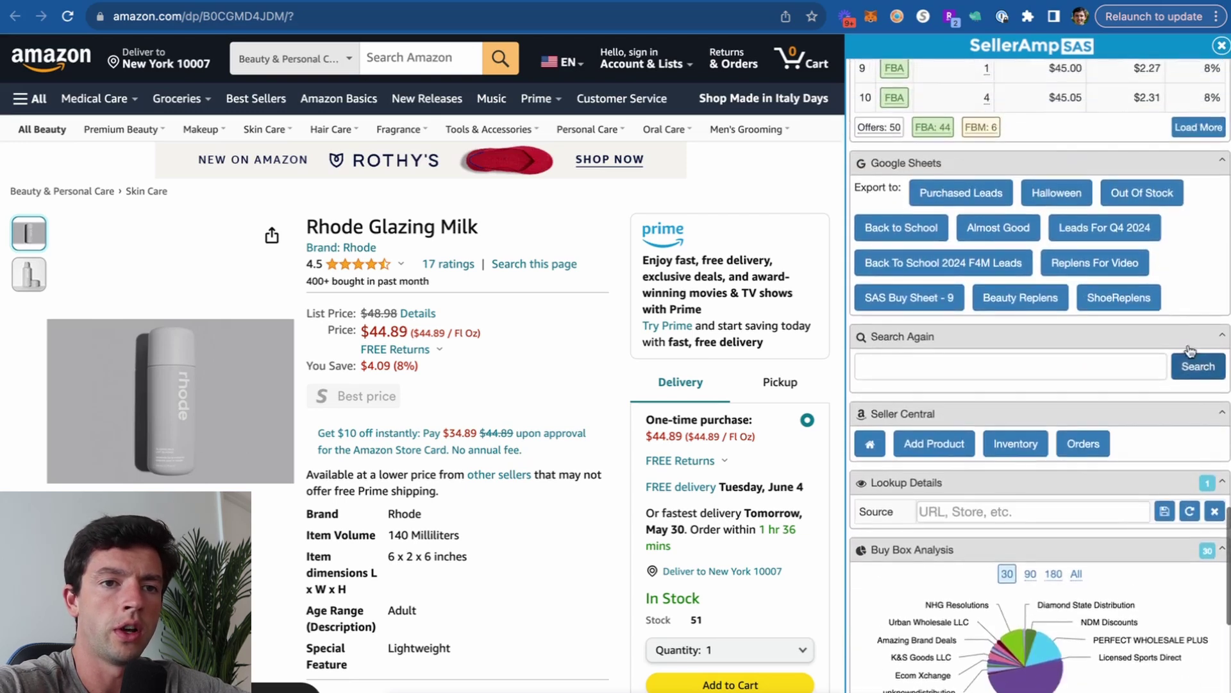
left_click(1006, 226)
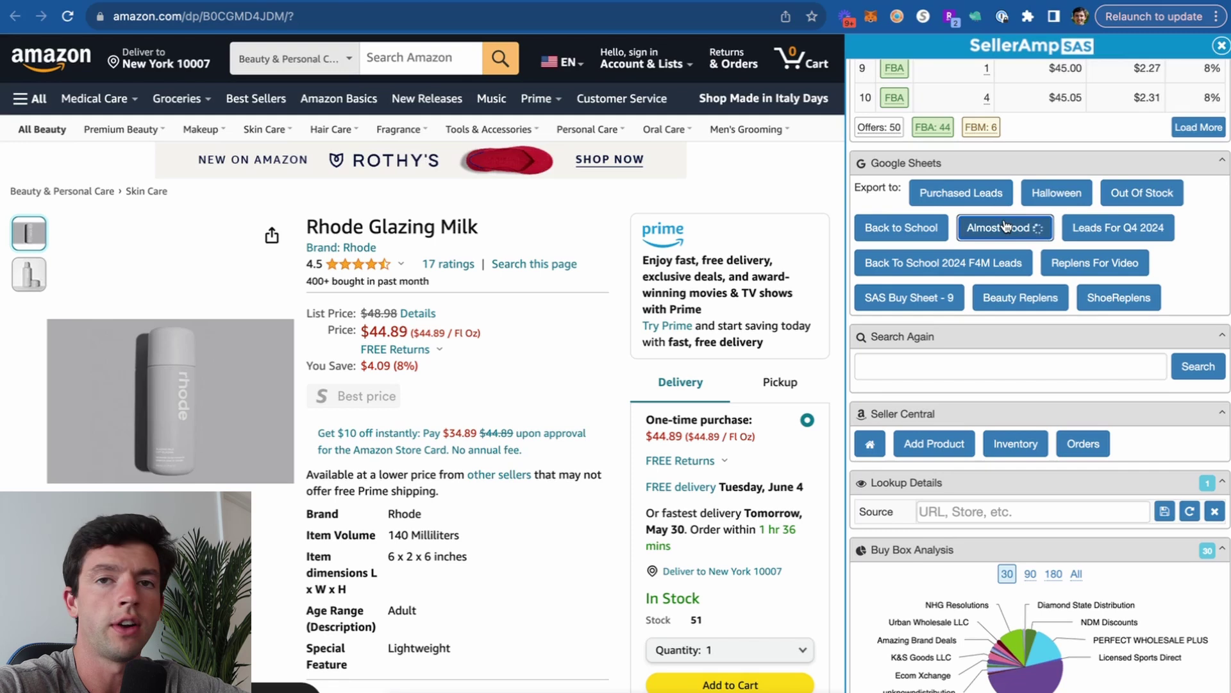
Return to the seller's storefront lookup and search Google for the TUBBY TODD BATH CO. The Regulars Bundle
mouse_move(469, 123)
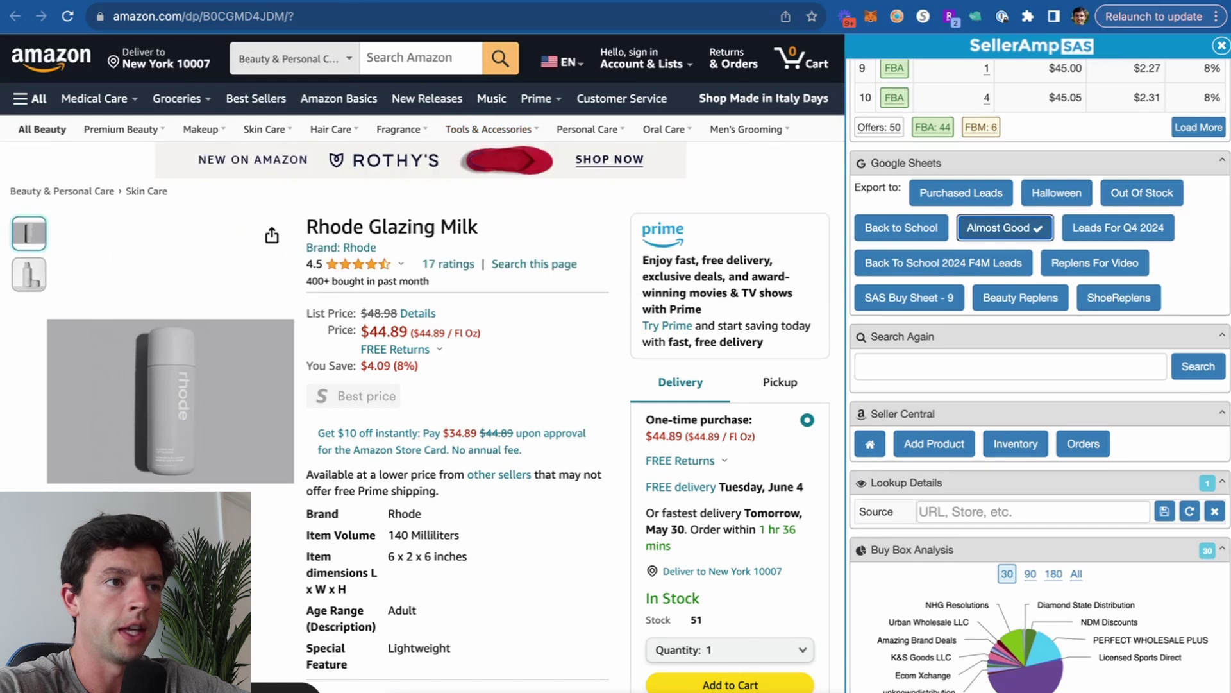
left_click(418, 2)
left_click(420, 3)
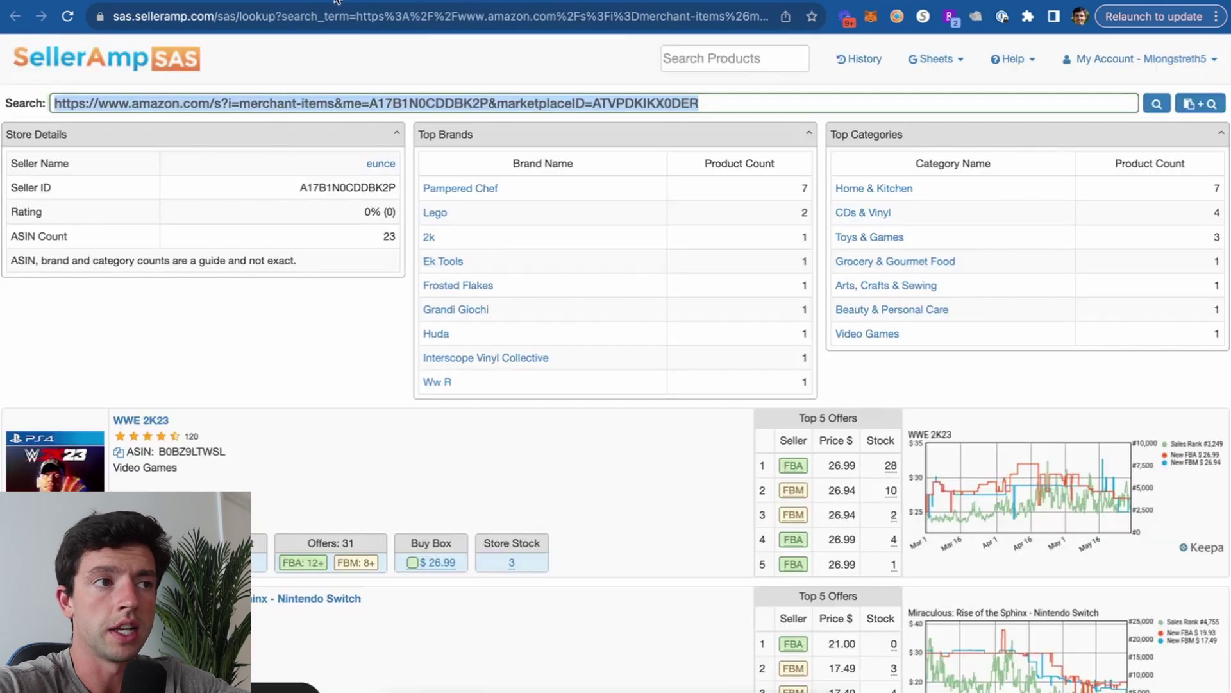
scroll(705, 353, "down", 10)
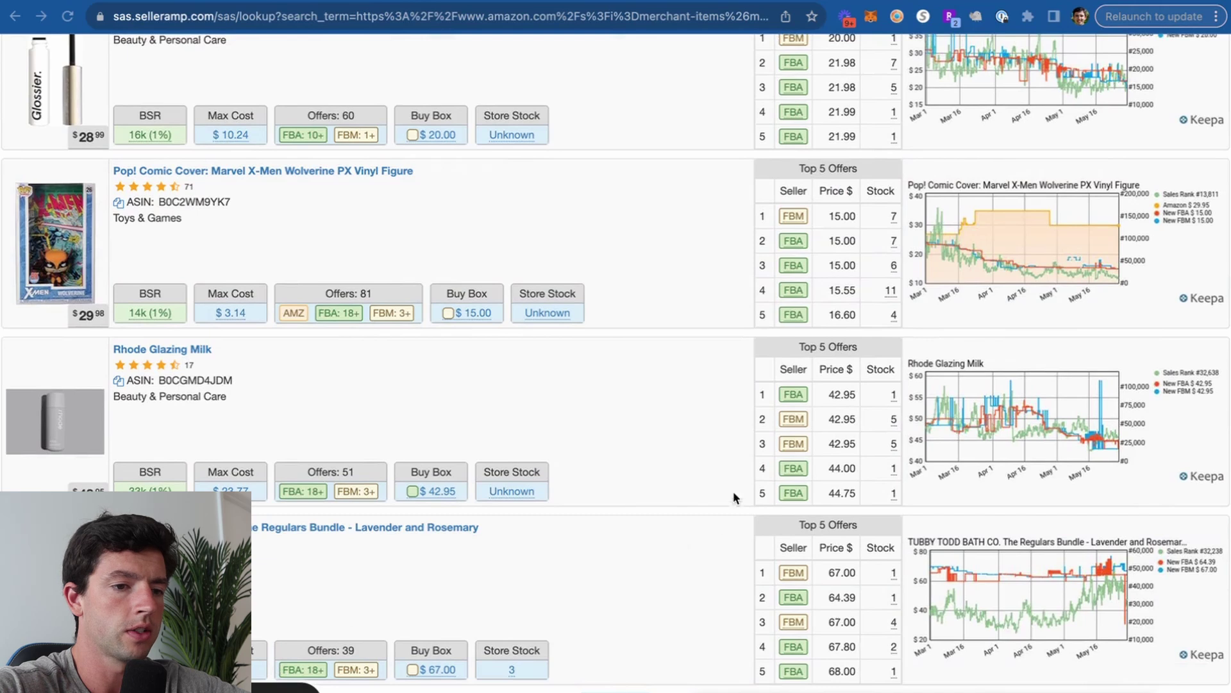
left_click(697, 528)
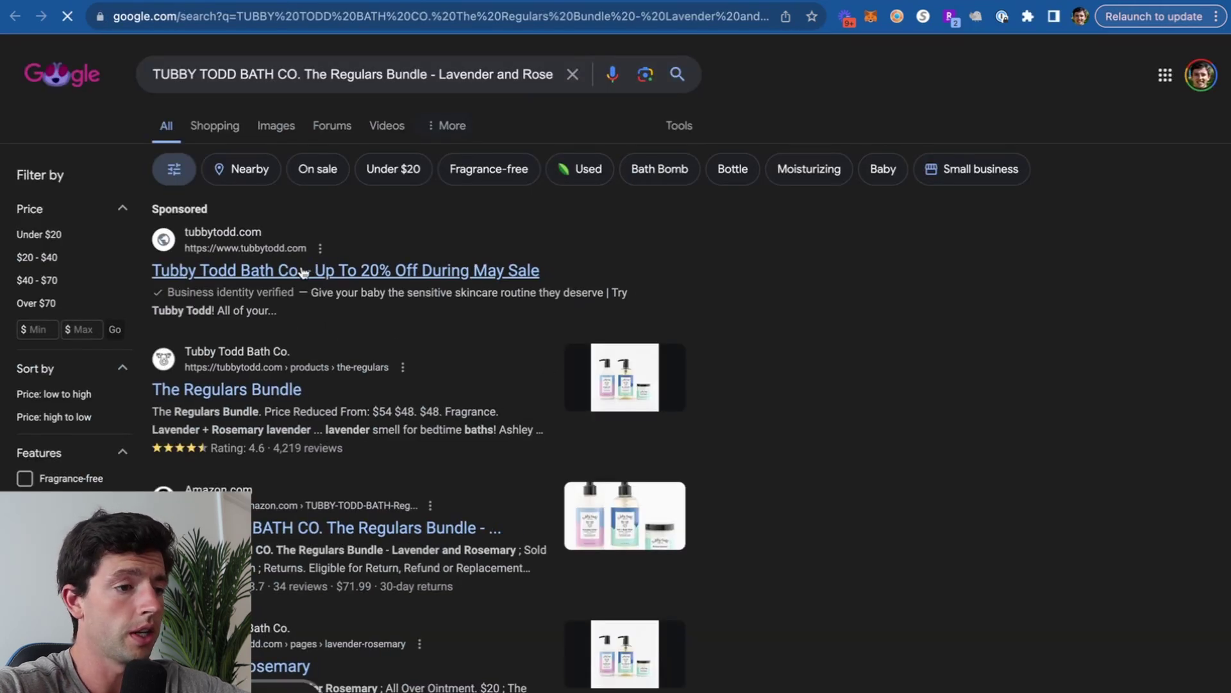
Open The Regulars Bundle on the Tubby Todd store and on Amazon, and dismiss the store's May Sale popup
left_click(237, 392)
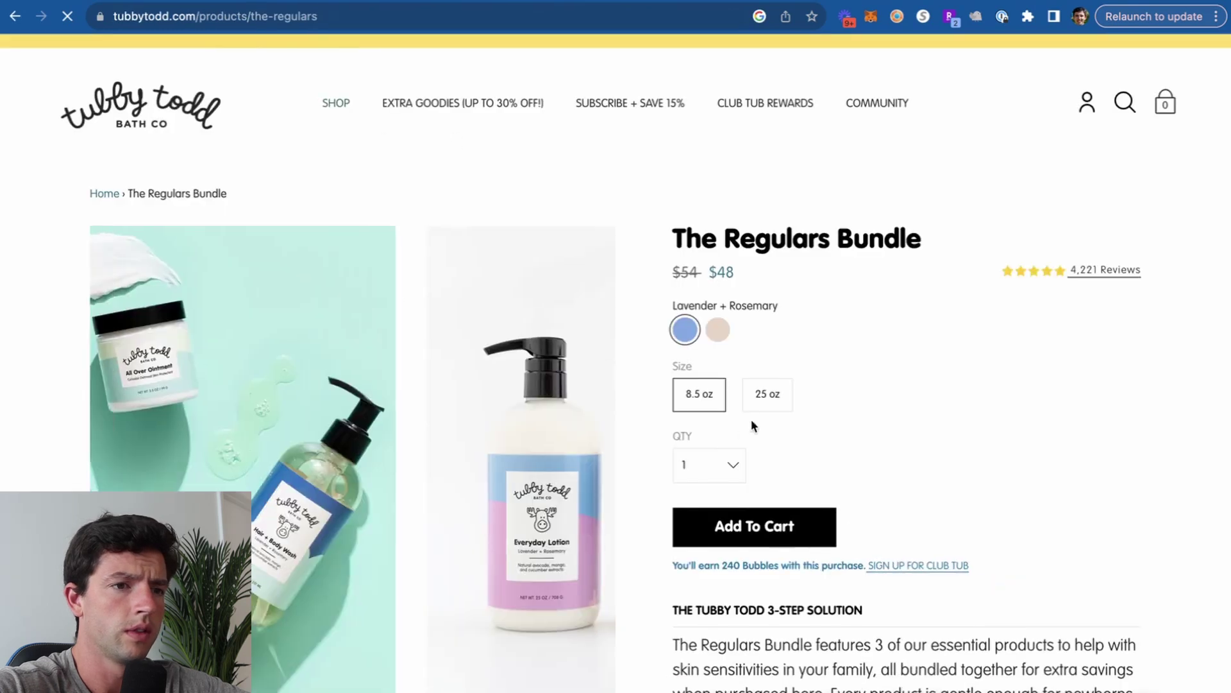
key("super+w")
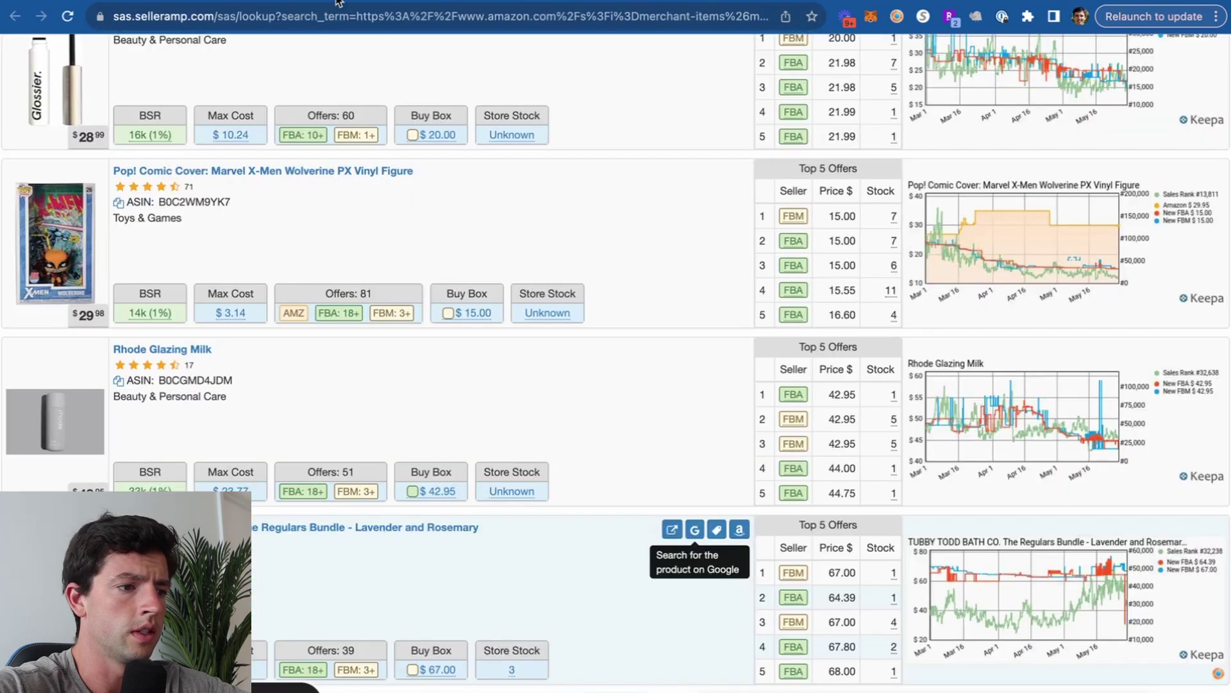
left_click(739, 530)
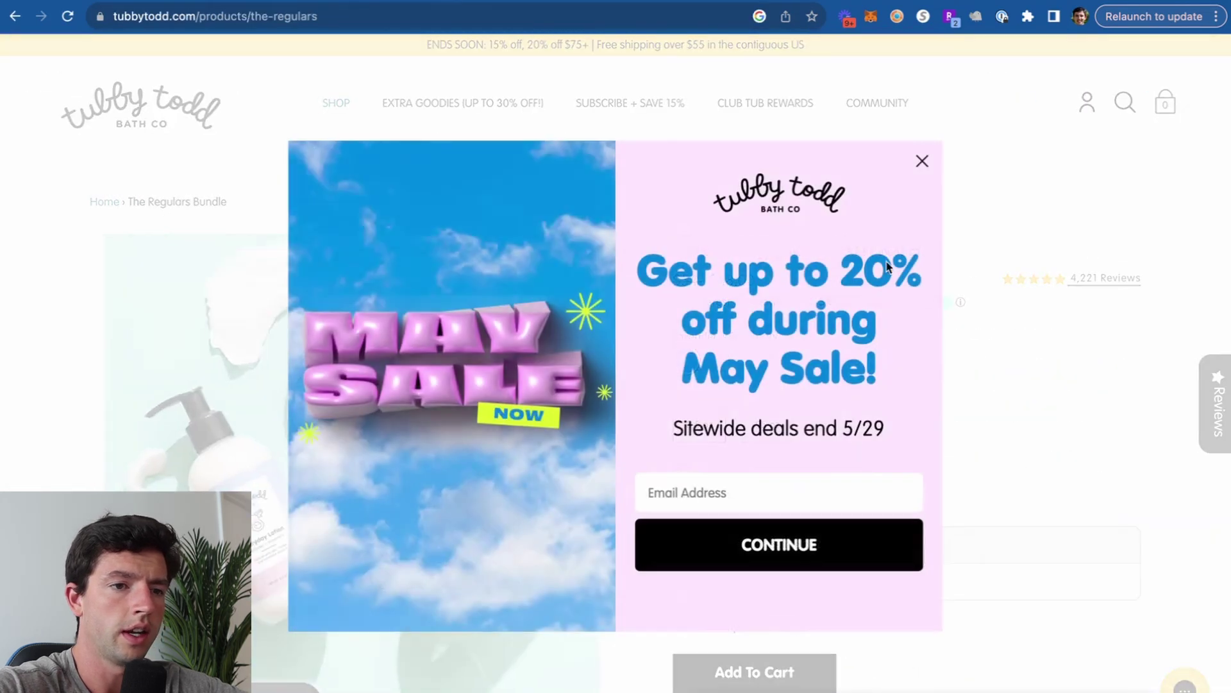
left_click(923, 162)
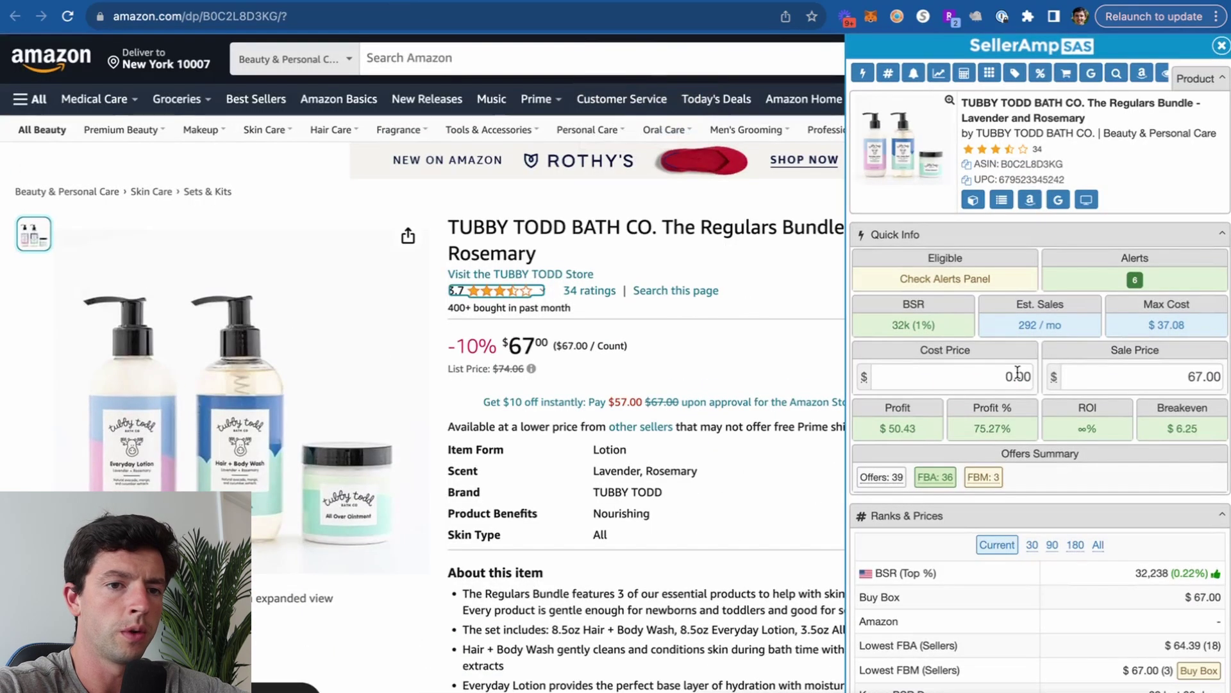
Calculate The Regulars Bundle's profit with a cost price of 48*.8
left_click(1018, 372)
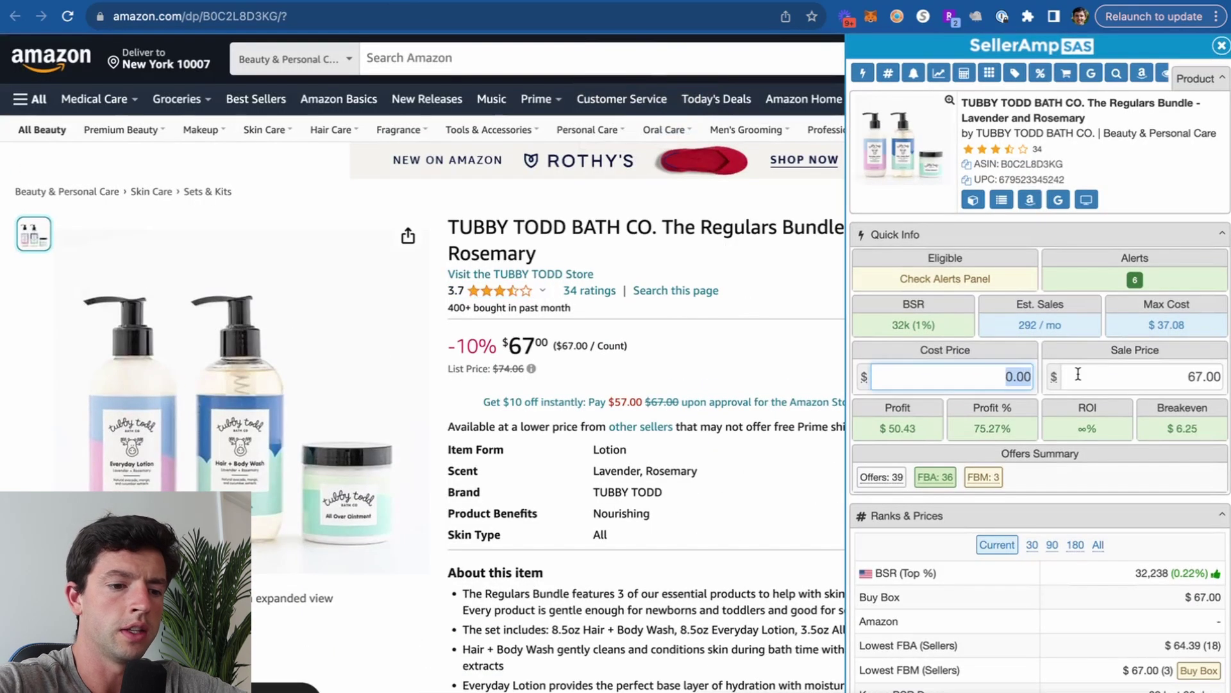
type("48")
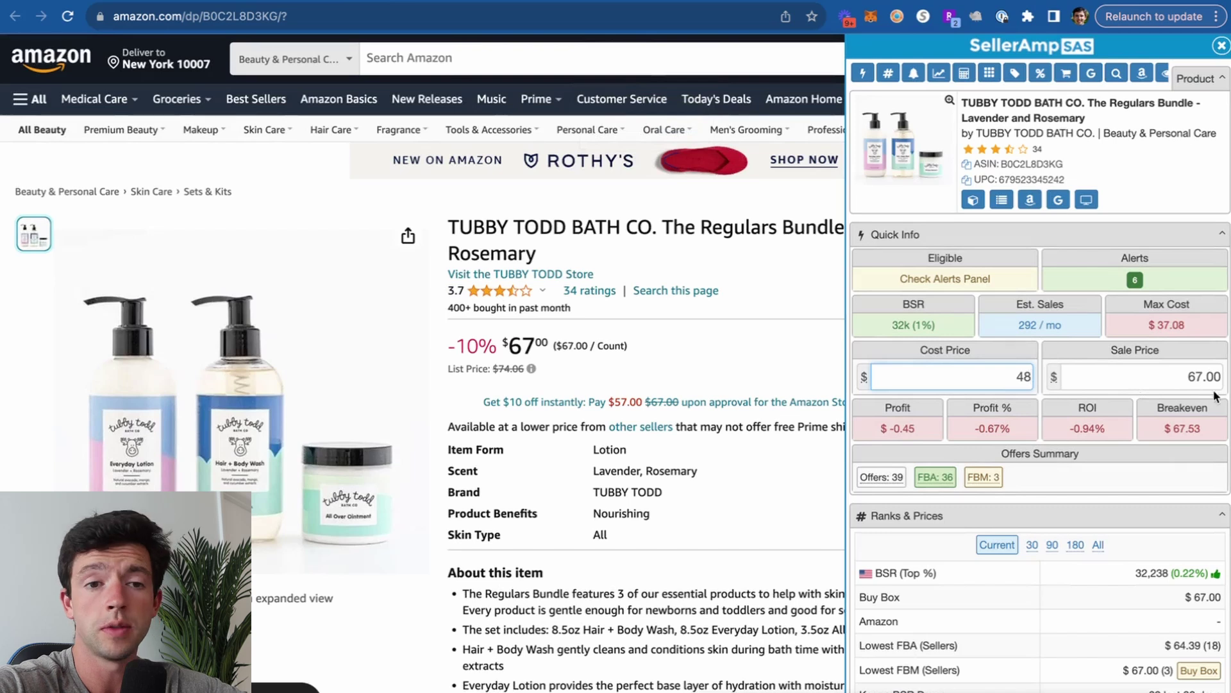
key("ctrl+plus")
key("ctrl+plus")
type("*.8")
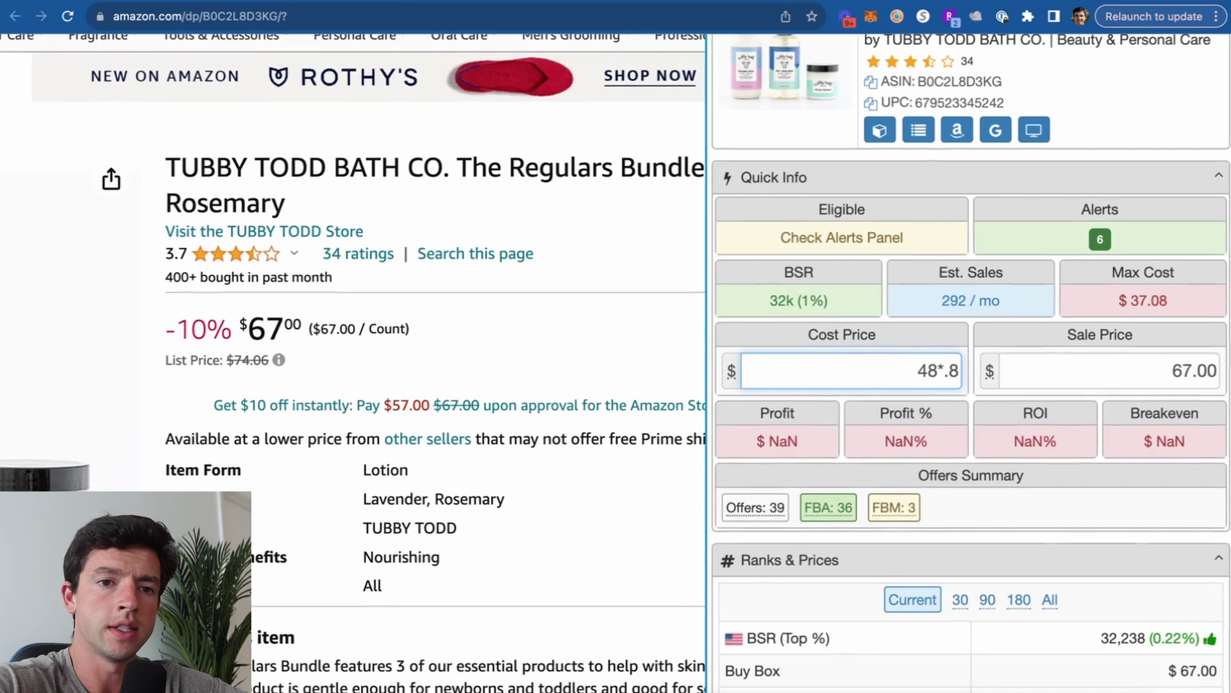
key("Return")
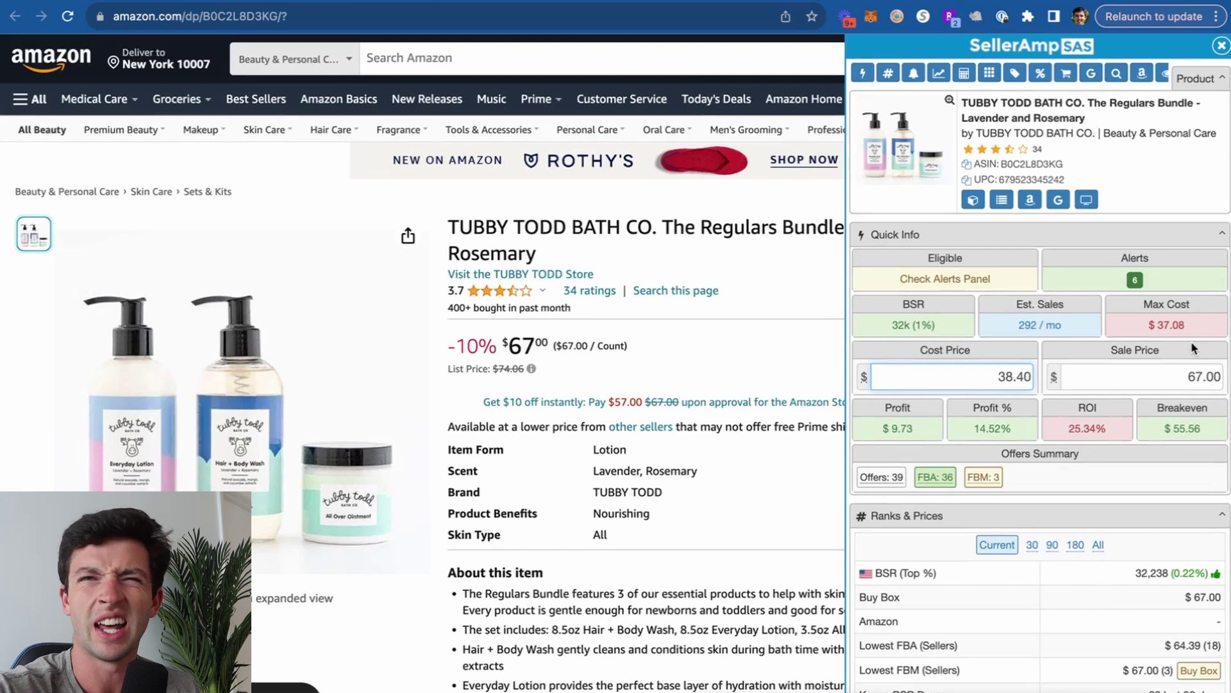
Check The Regulars Bundle's price history chart and set its sale price to $70
scroll(1192, 340, "down", 8)
scroll(1191, 347, "down", 6)
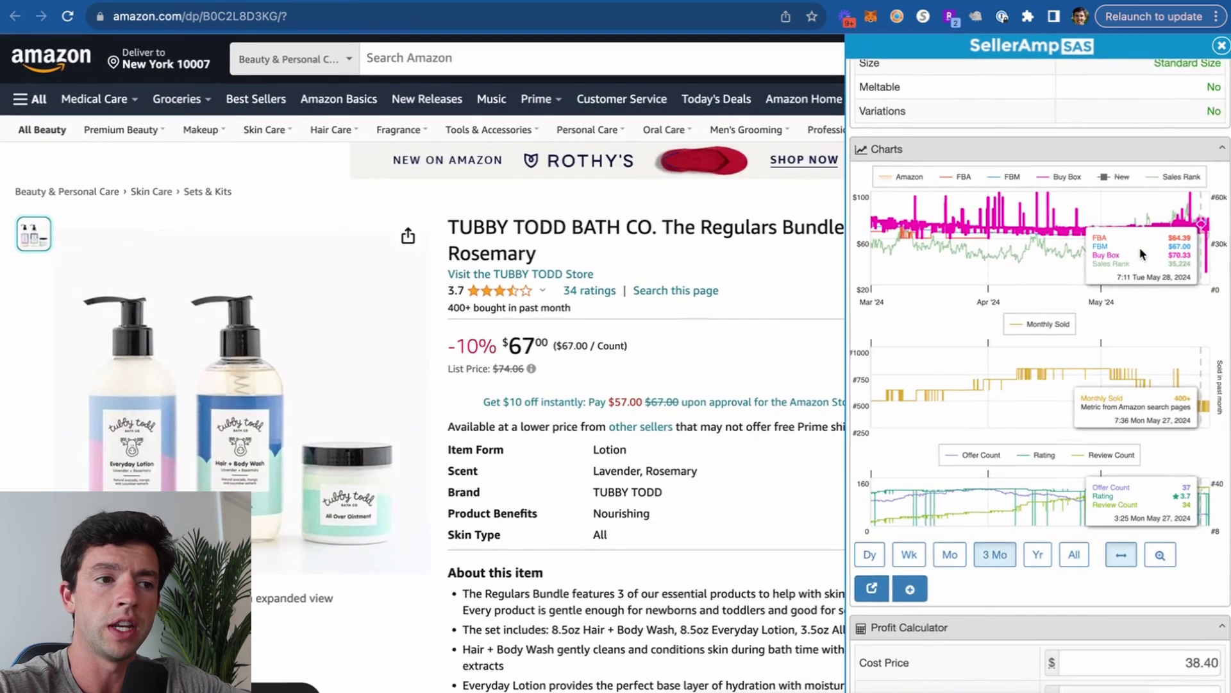
scroll(1141, 248, "up", 10)
left_click(1142, 377)
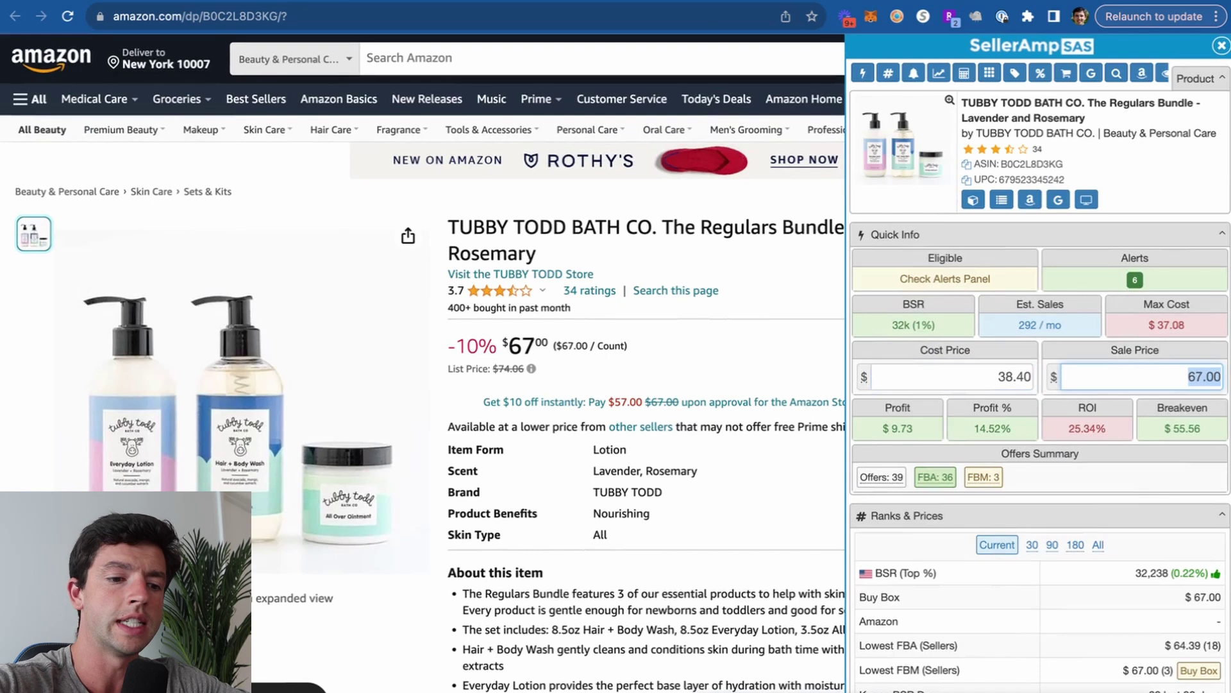
type("70")
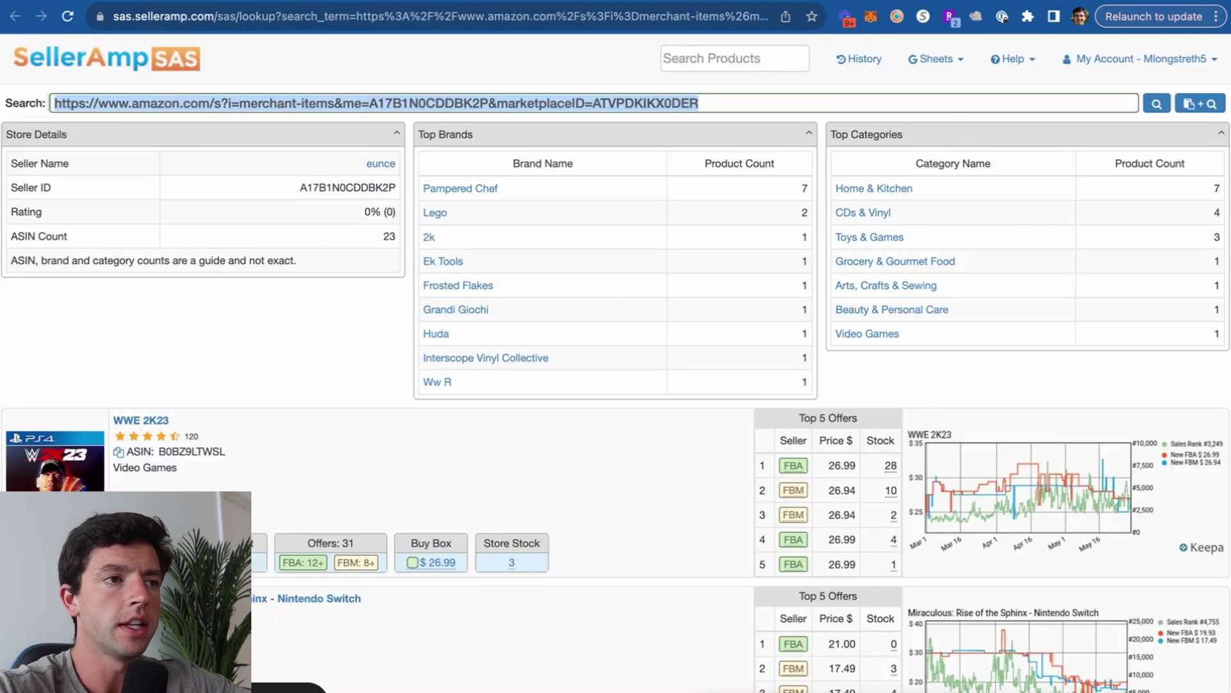
Look through the remaining storefront products and search Google for the Bark Bright Dental Sticks for Medium Dogs
scroll(393, 376, "down", 10)
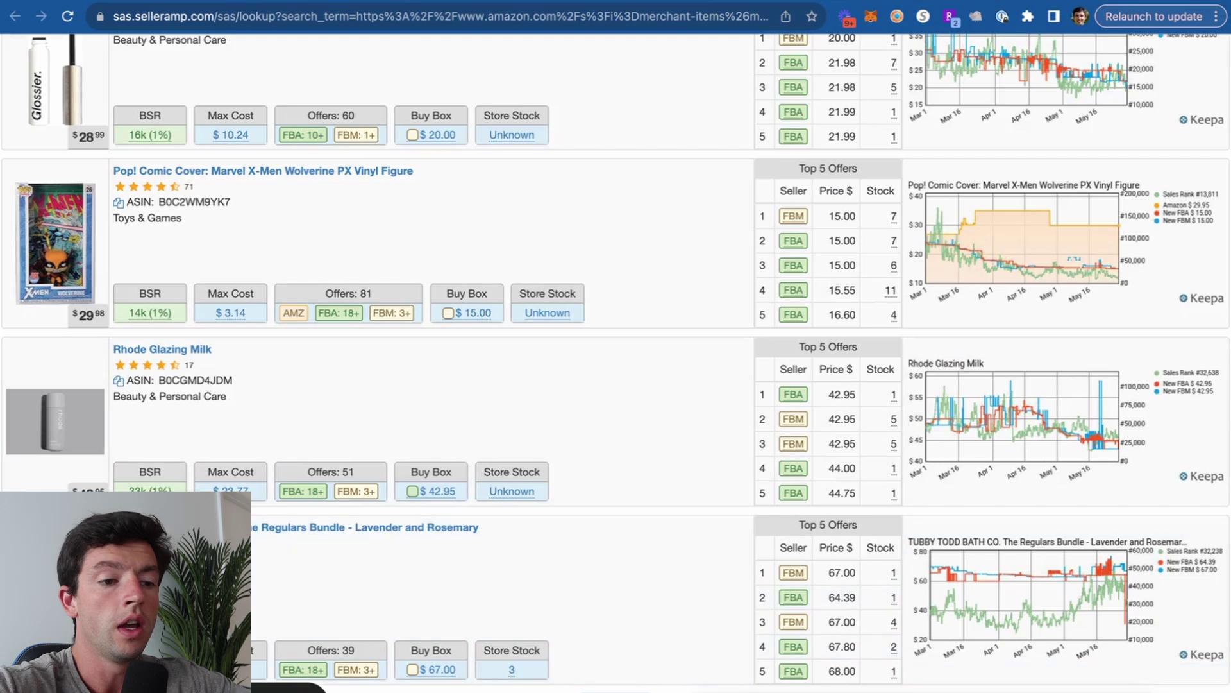
scroll(610, 594, "down", 7)
scroll(302, 348, "up", 1)
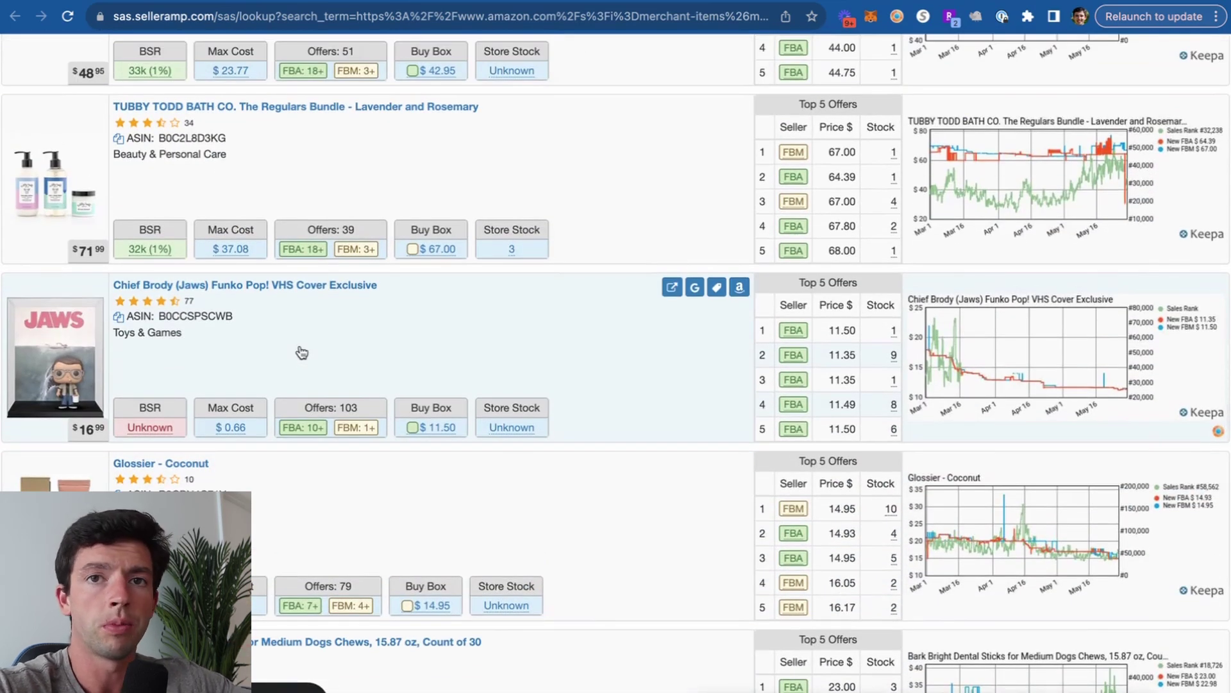
scroll(302, 352, "down", 5)
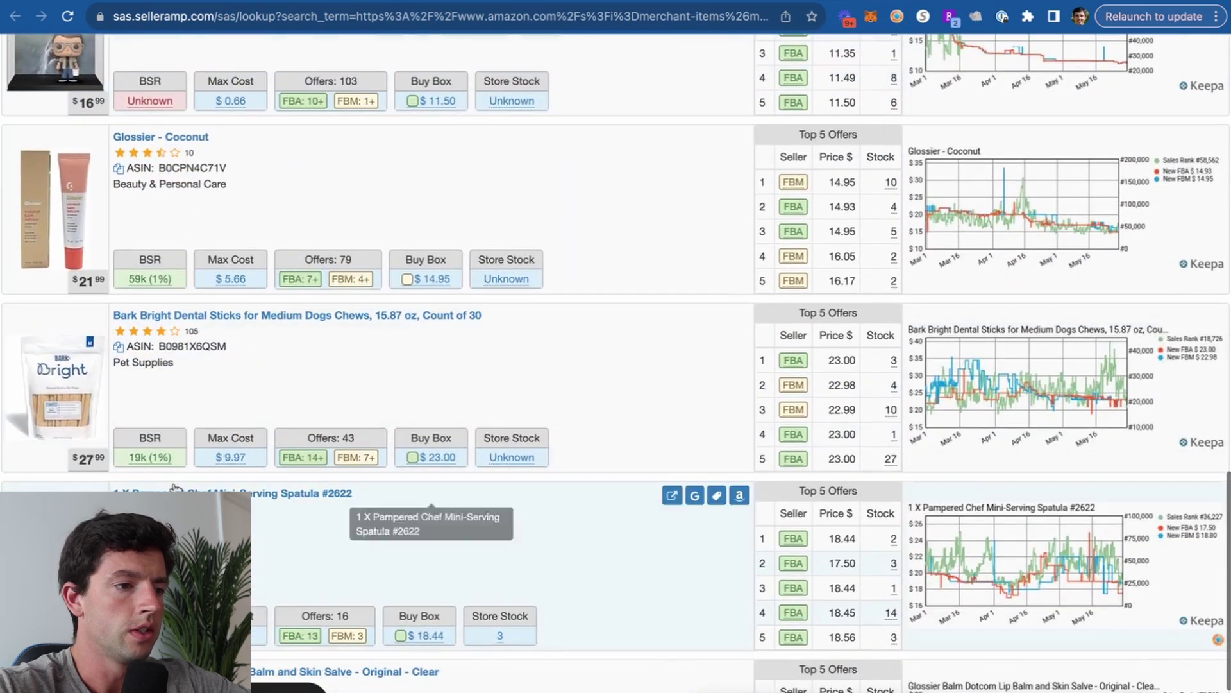
mouse_move(225, 463)
scroll(225, 463, "down", 2)
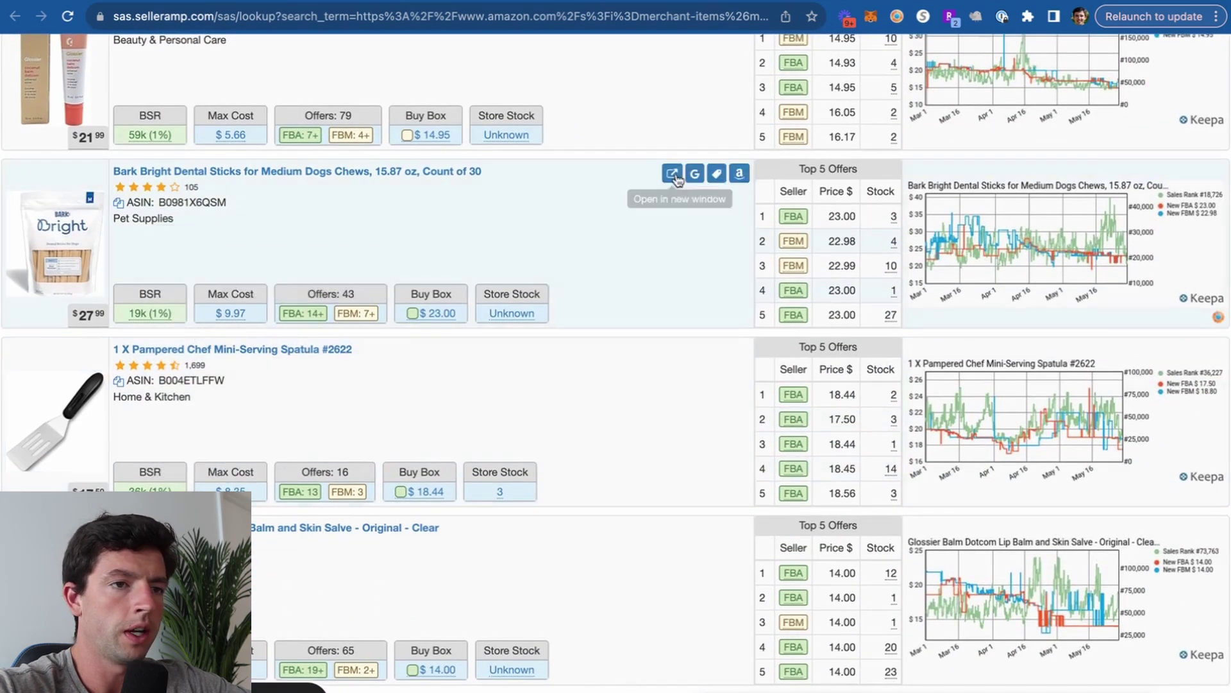
left_click(695, 173)
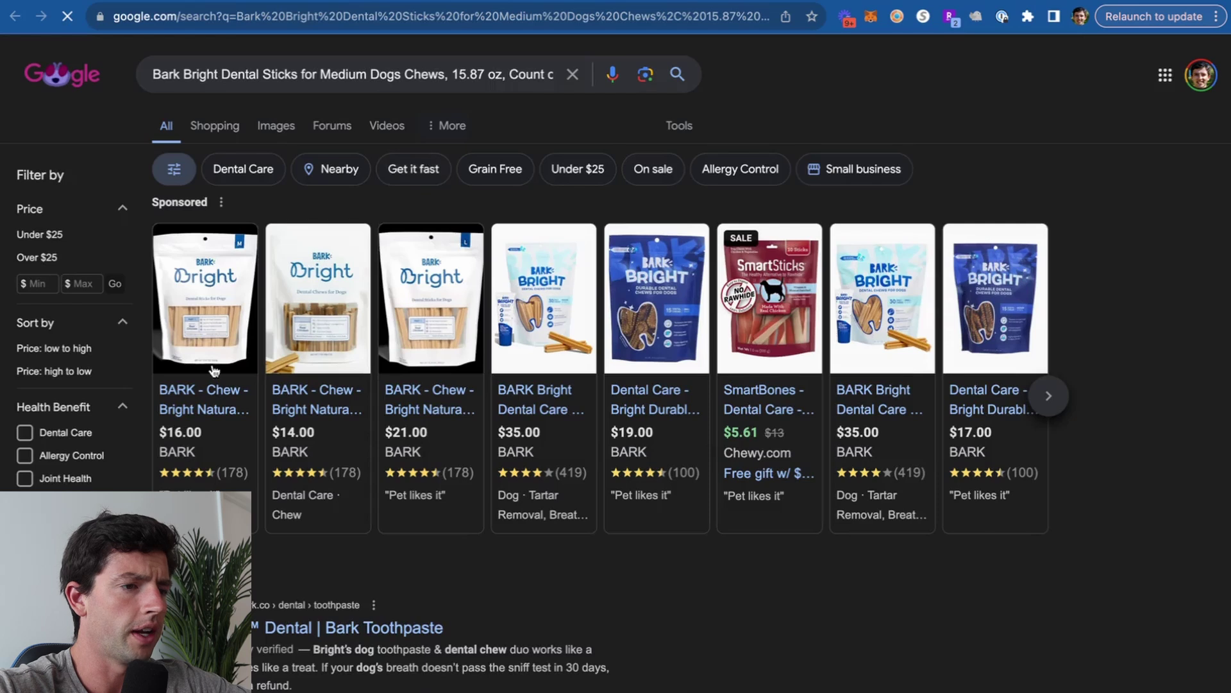
Open the medium-dog Bright Dental Chews page on the BARK store and the dental sticks' Amazon listing
left_click(188, 412)
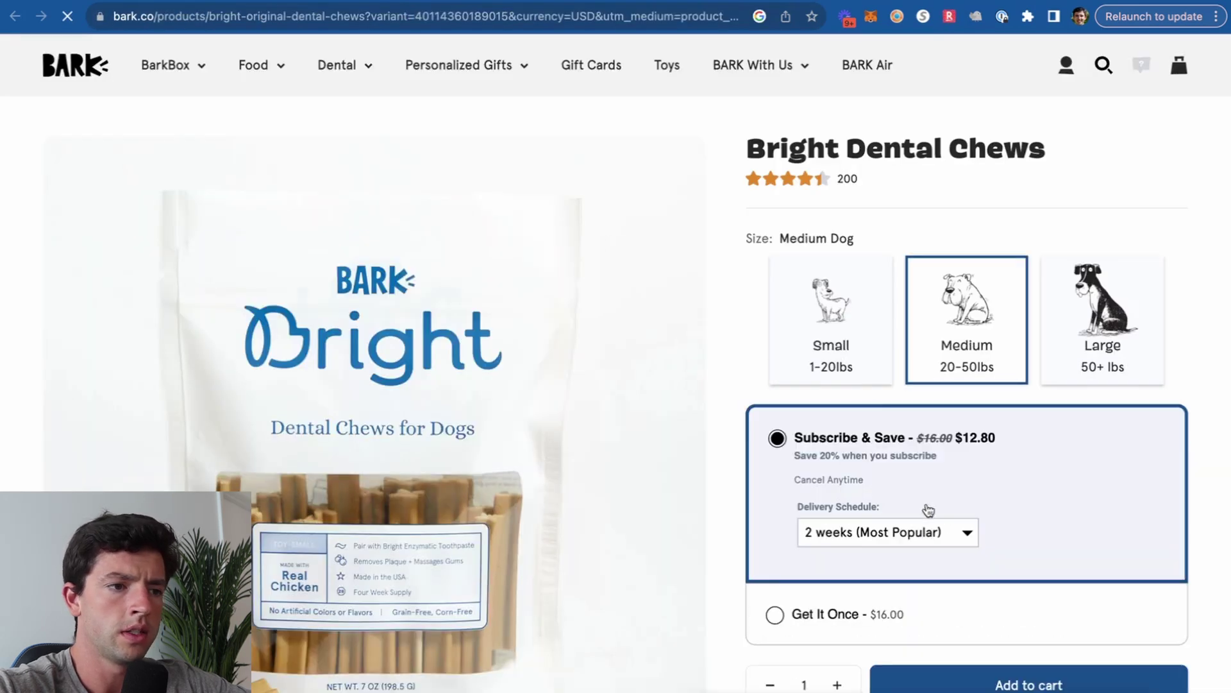
key("super+w")
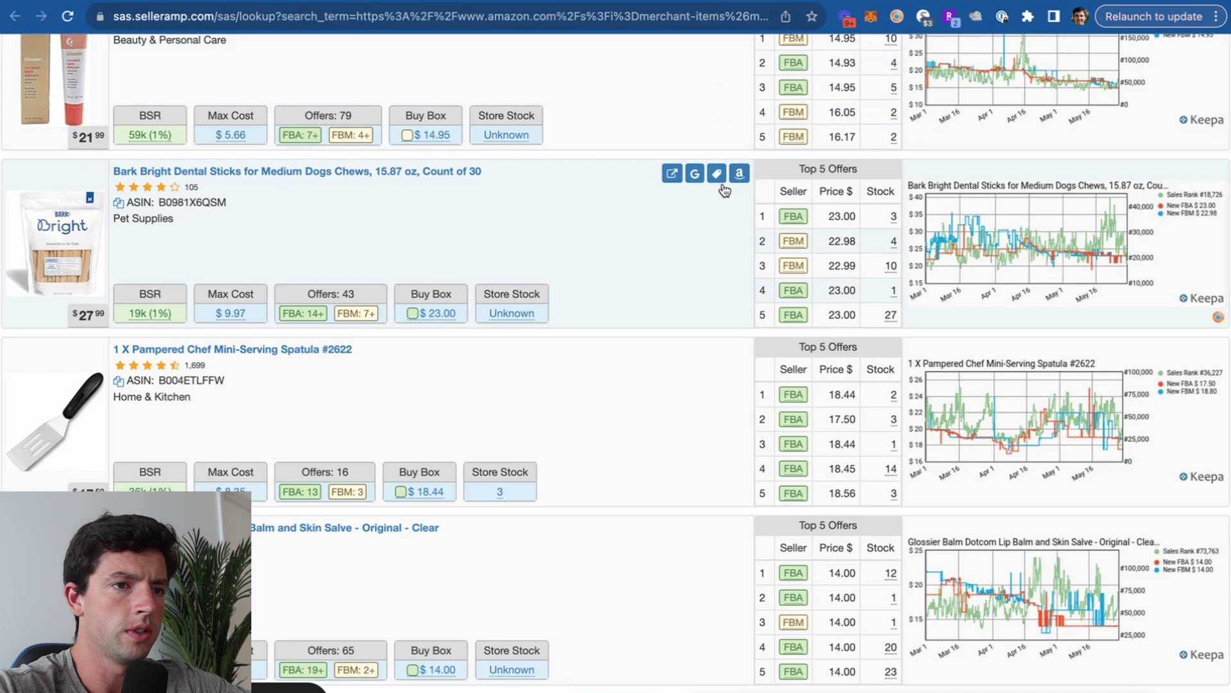
left_click(737, 173)
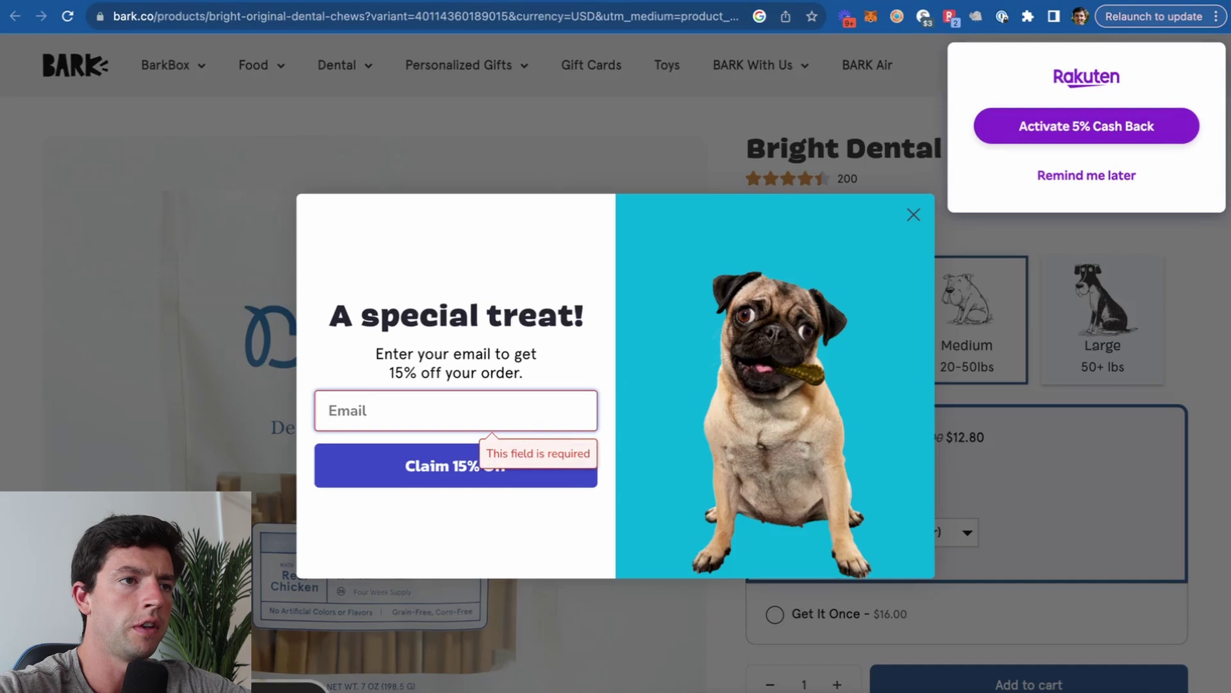
Dismiss the 15% off email offer and check the medium-dog Bright Dental Chews' subscription and one-time prices
left_click(905, 220)
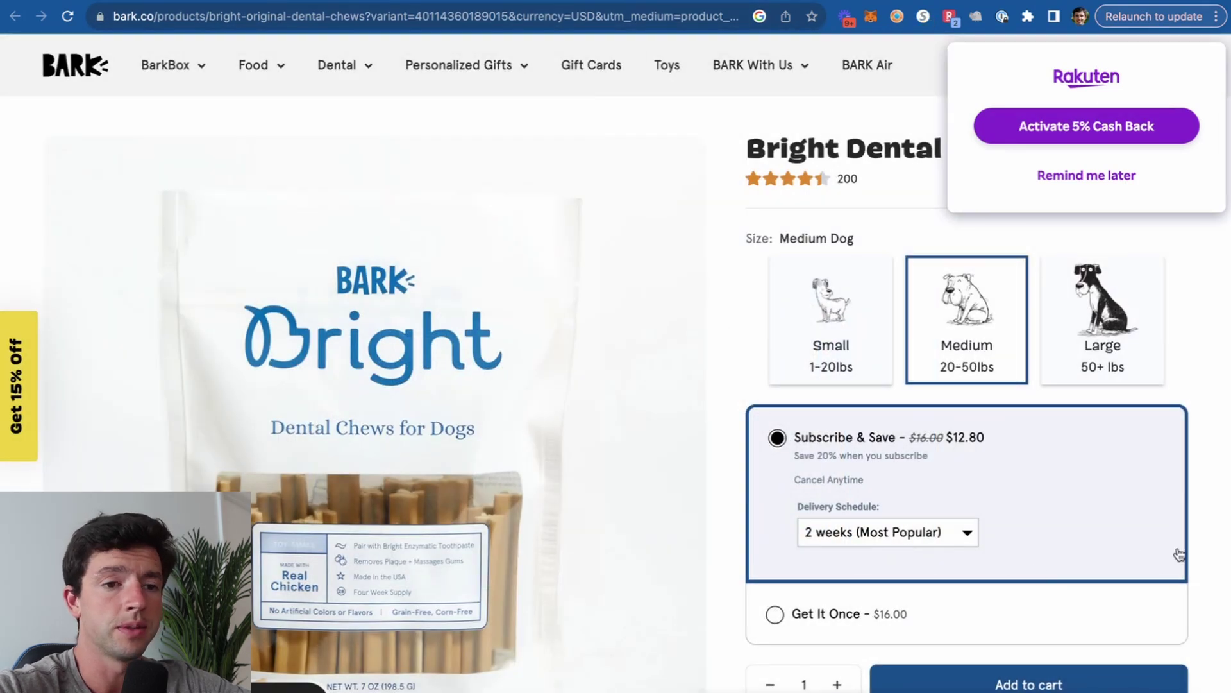
scroll(1156, 557, "up", 5)
scroll(1179, 555, "down", 5)
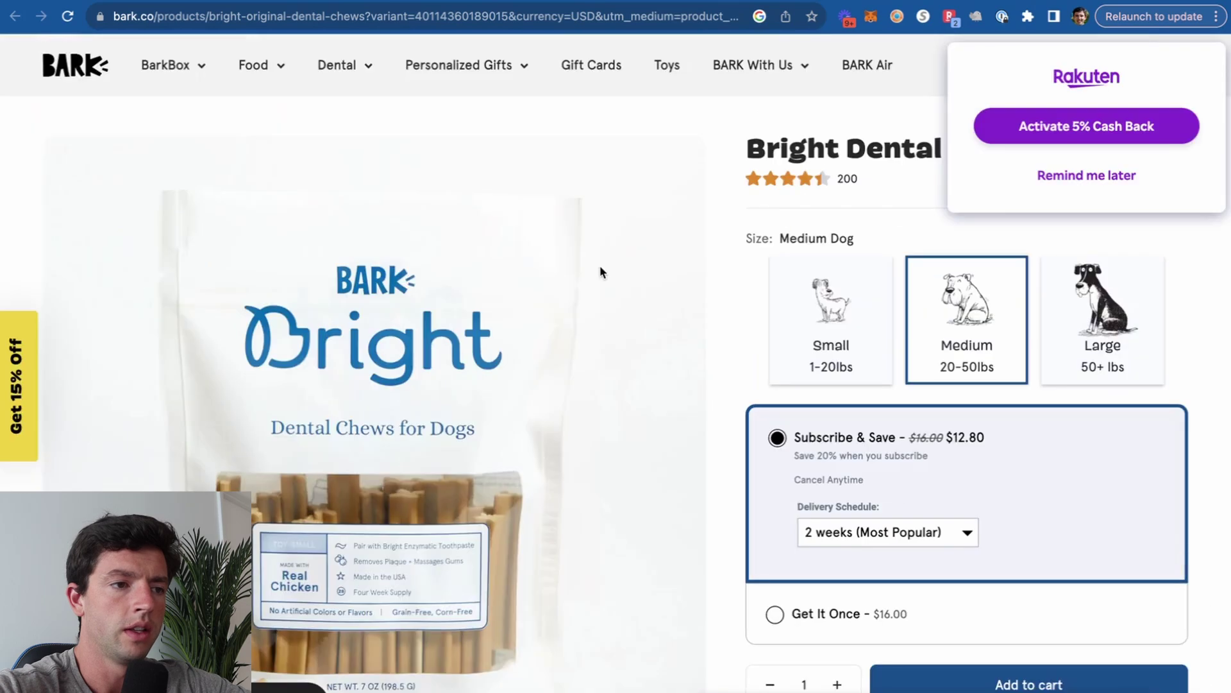
scroll(1202, 531, "up", 5)
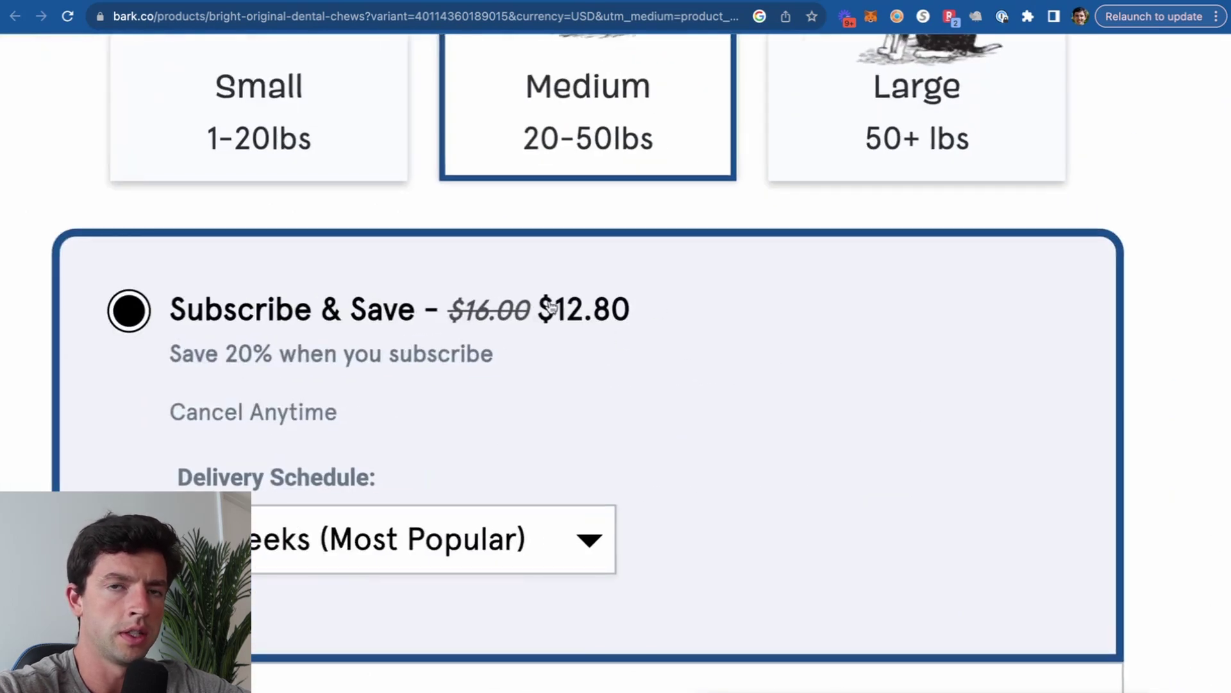
scroll(552, 306, "down", 5)
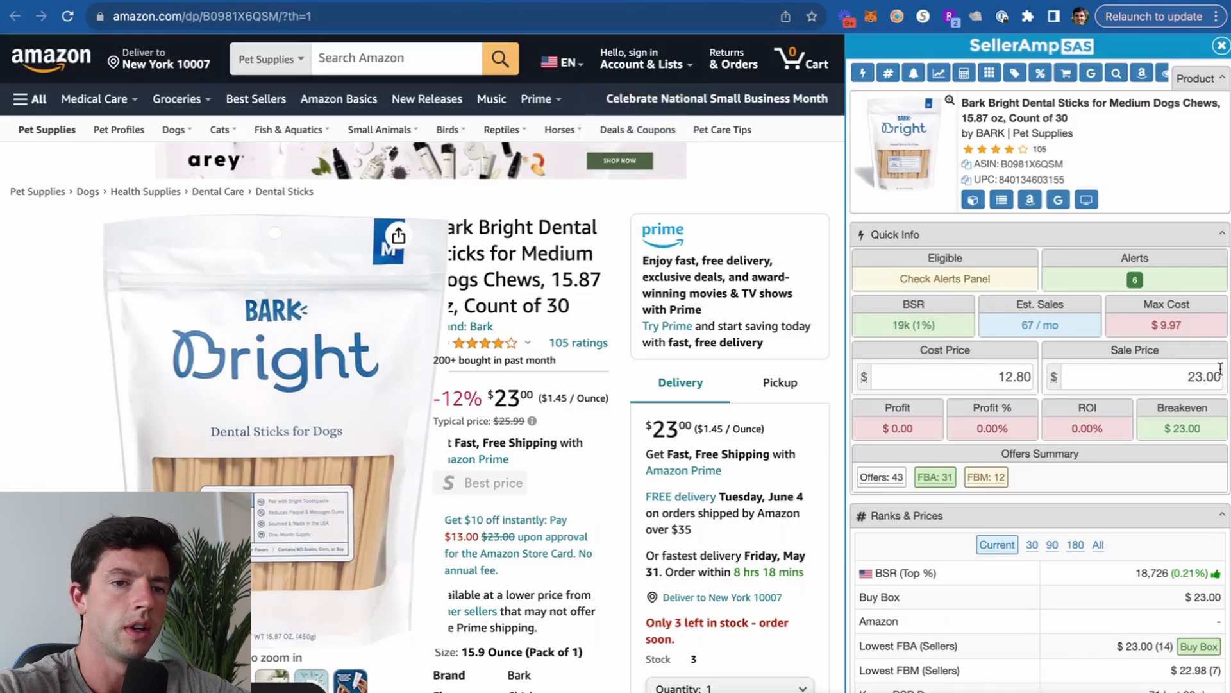
Set the dental sticks' cost price to $12.8 and check their price and monthly sales history charts
left_click(1030, 376)
key("BackSpace")
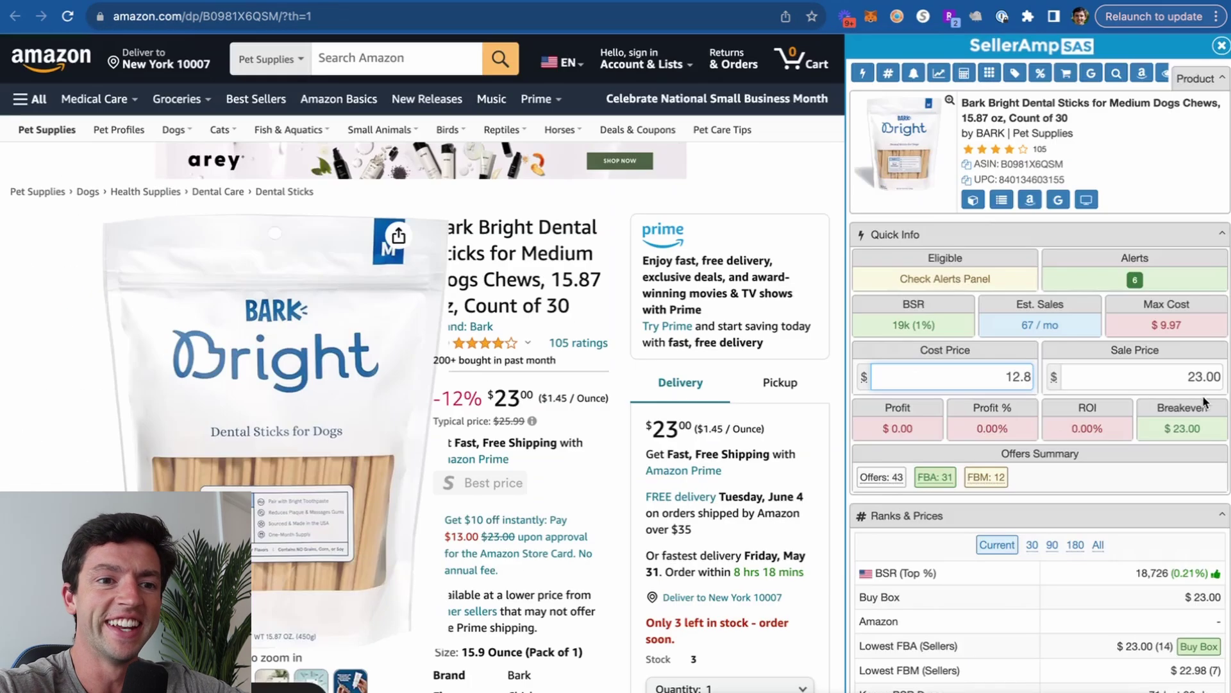
scroll(1203, 402, "down", 10)
scroll(1206, 404, "down", 3)
scroll(1209, 401, "up", 2)
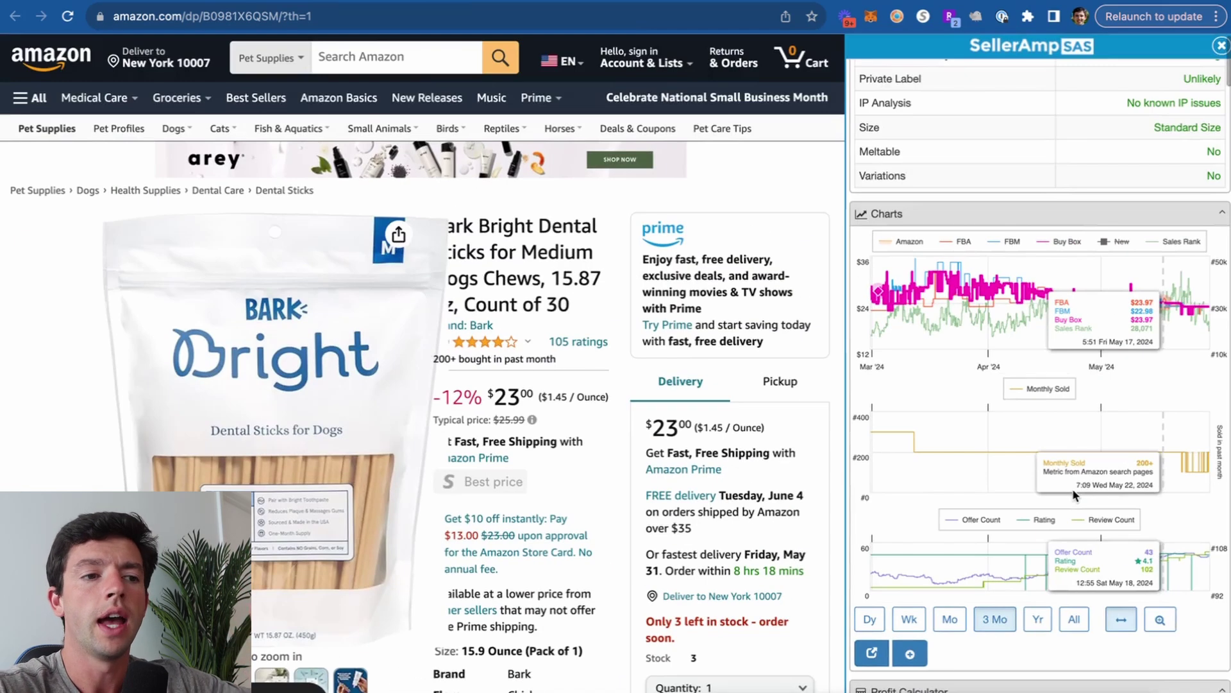
scroll(1073, 487, "up", 10)
Set the dental sticks' sale price to $29 in the profit calculation
key("Tab")
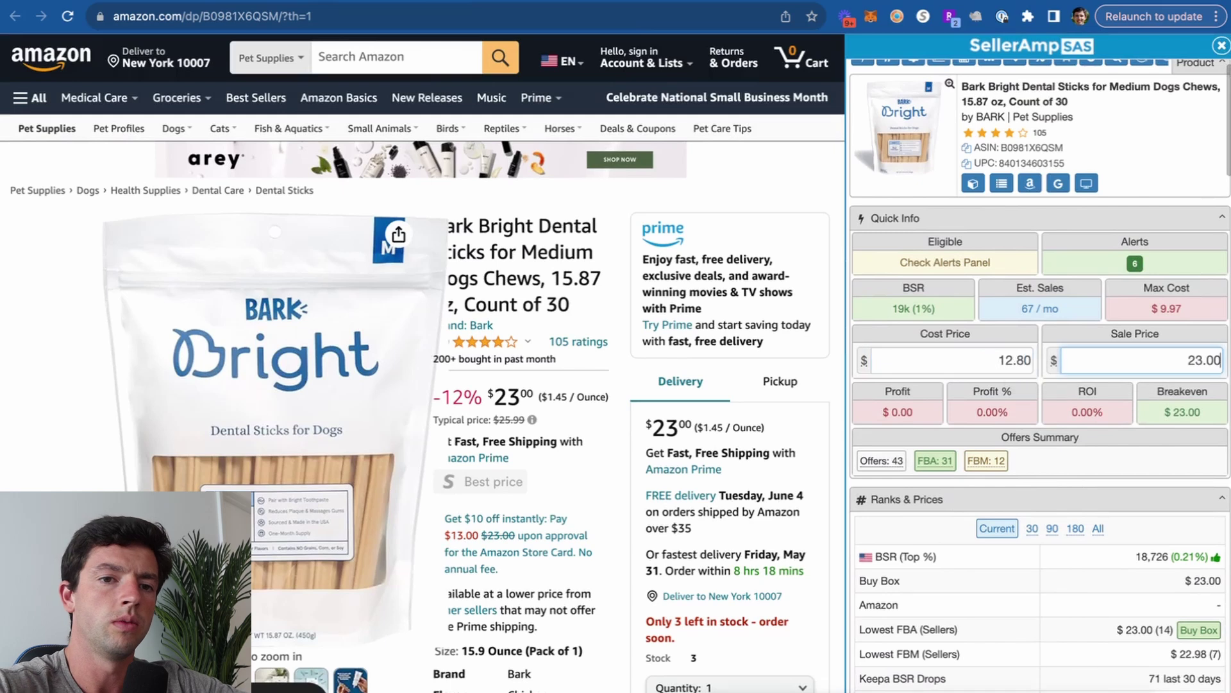
type("29")
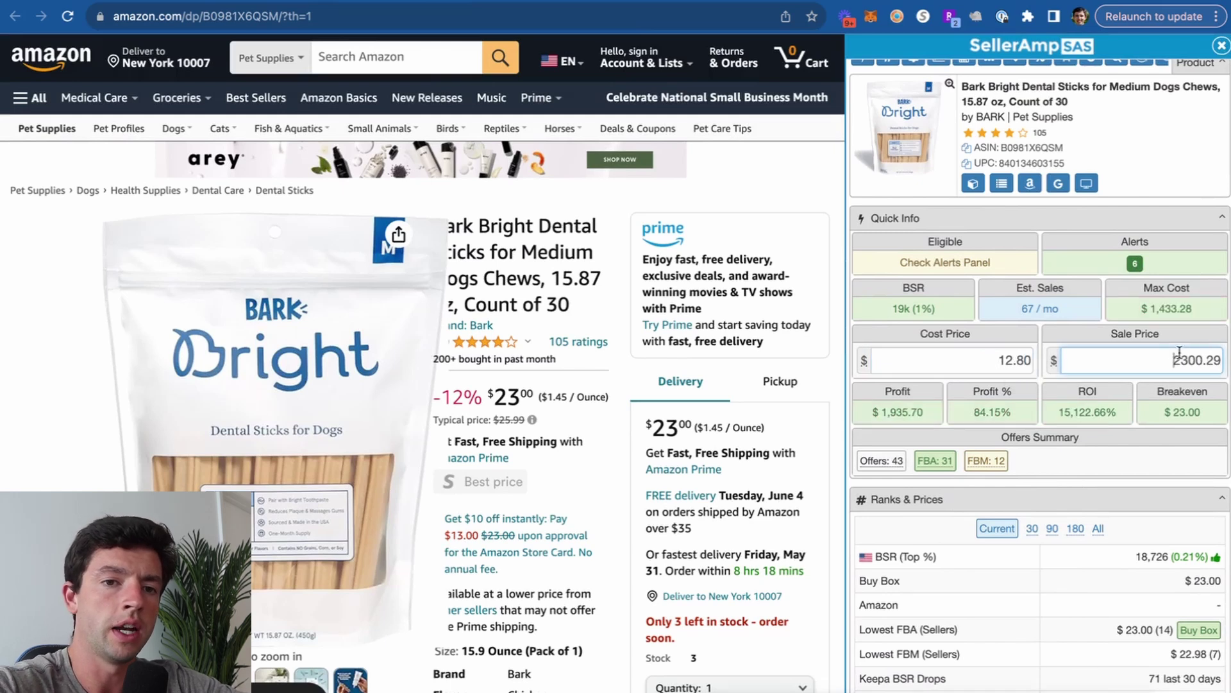
type("2")
key("super+a")
type("29")
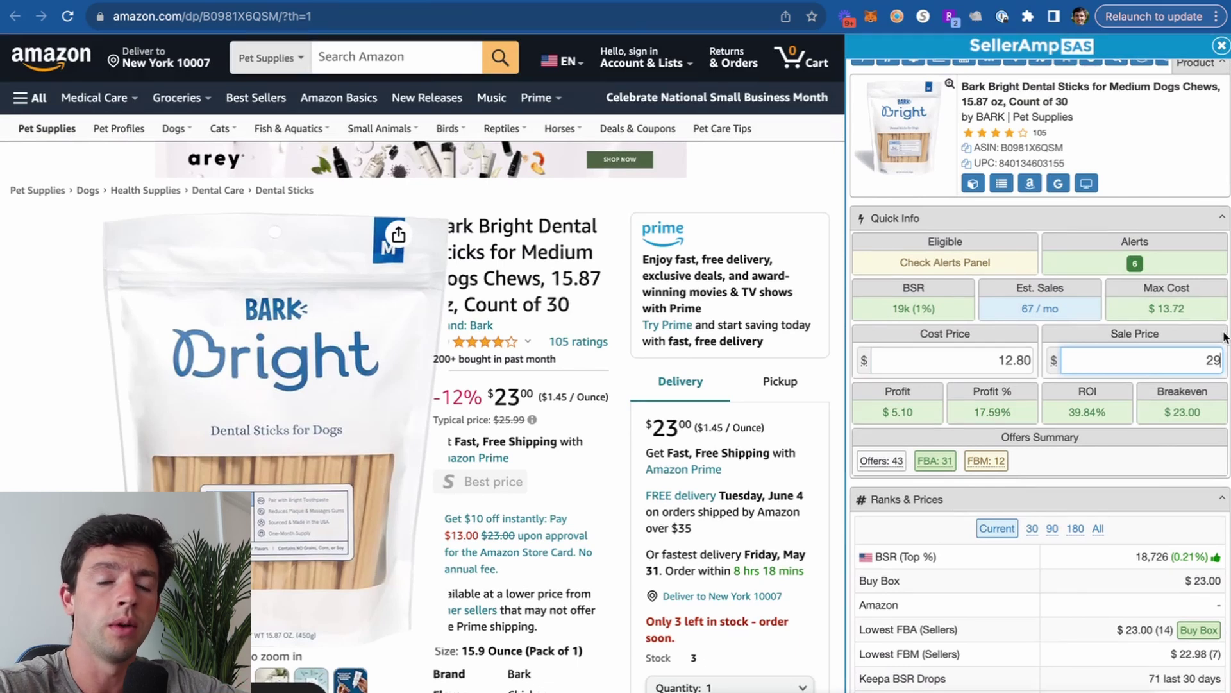
Export the dental sticks lead to the Almost Good Google Sheet
scroll(1225, 337, "down", 15)
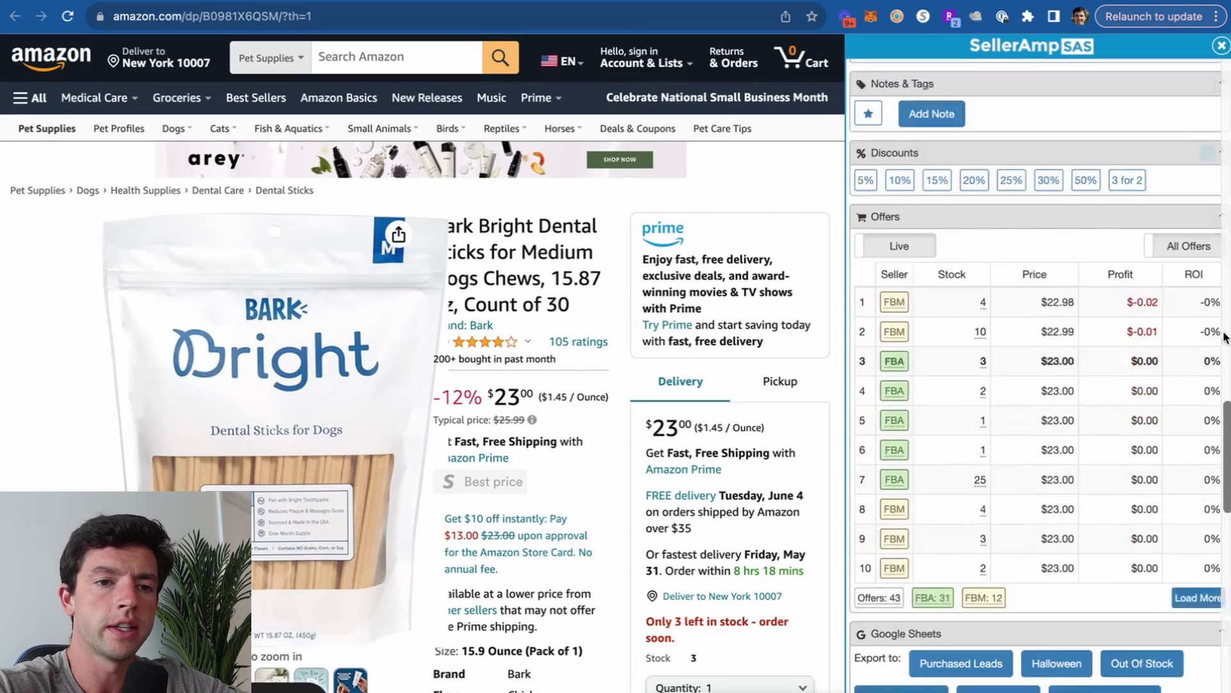
scroll(1222, 337, "down", 4)
left_click(1037, 472)
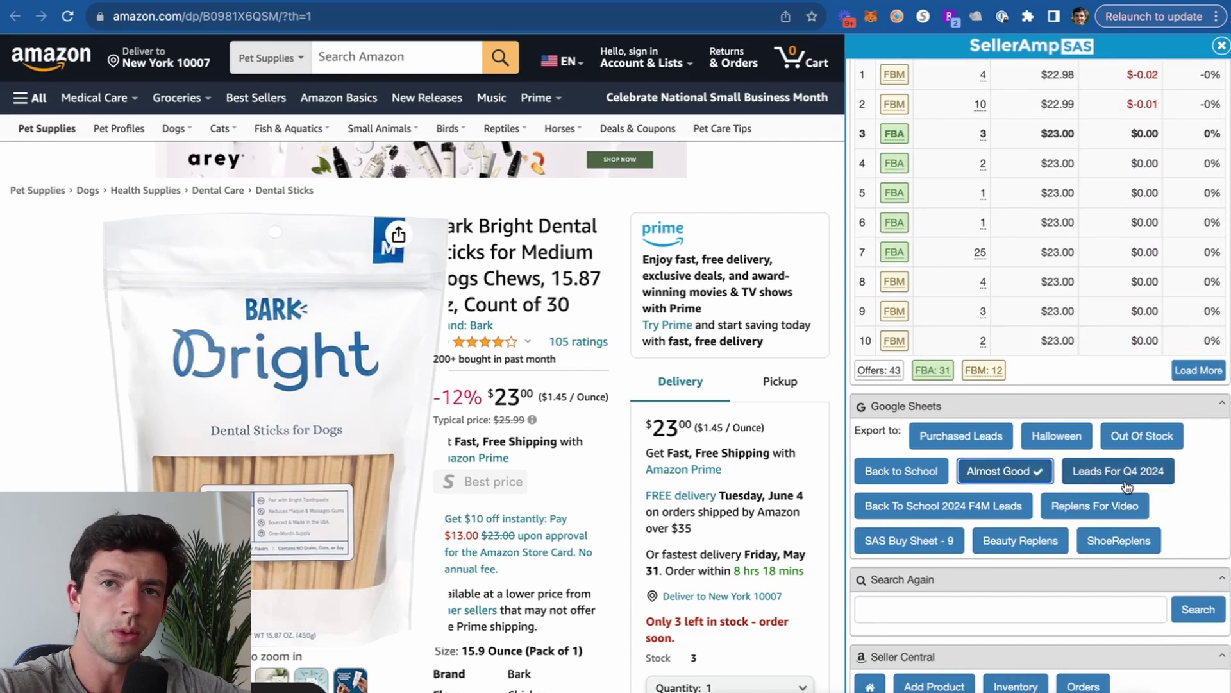
Open the storefronts of the first FBM sellers in the dental sticks' offers list
scroll(1126, 488, "up", 2)
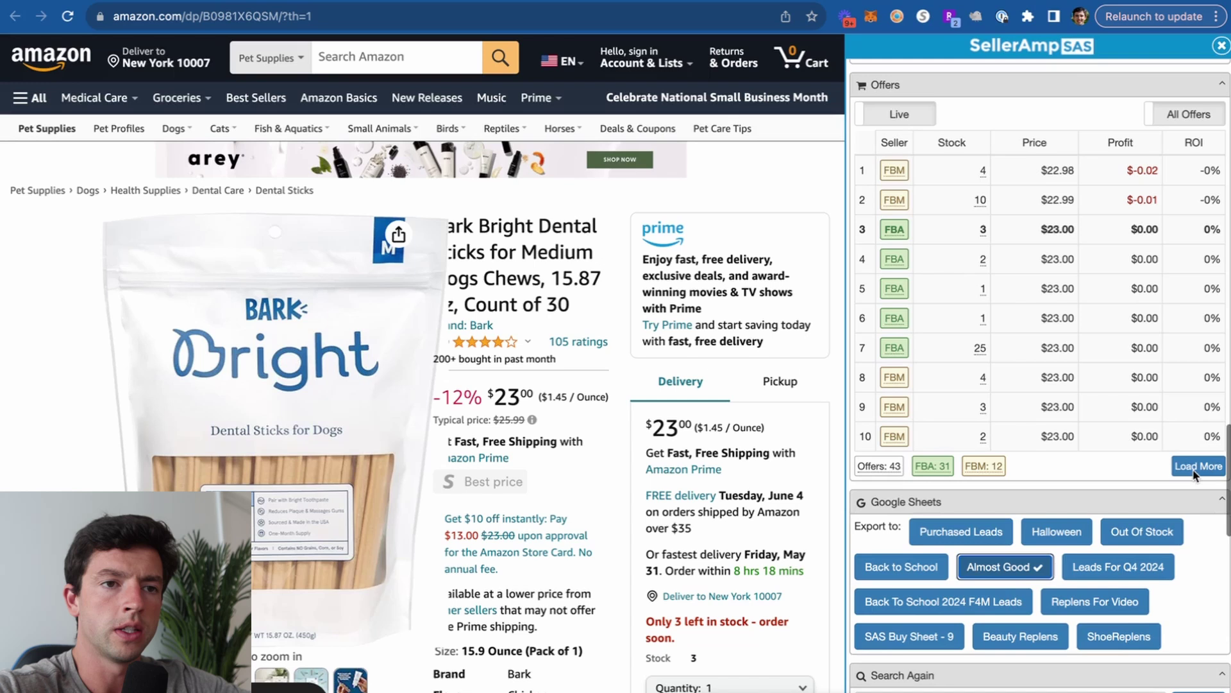
left_click(894, 172)
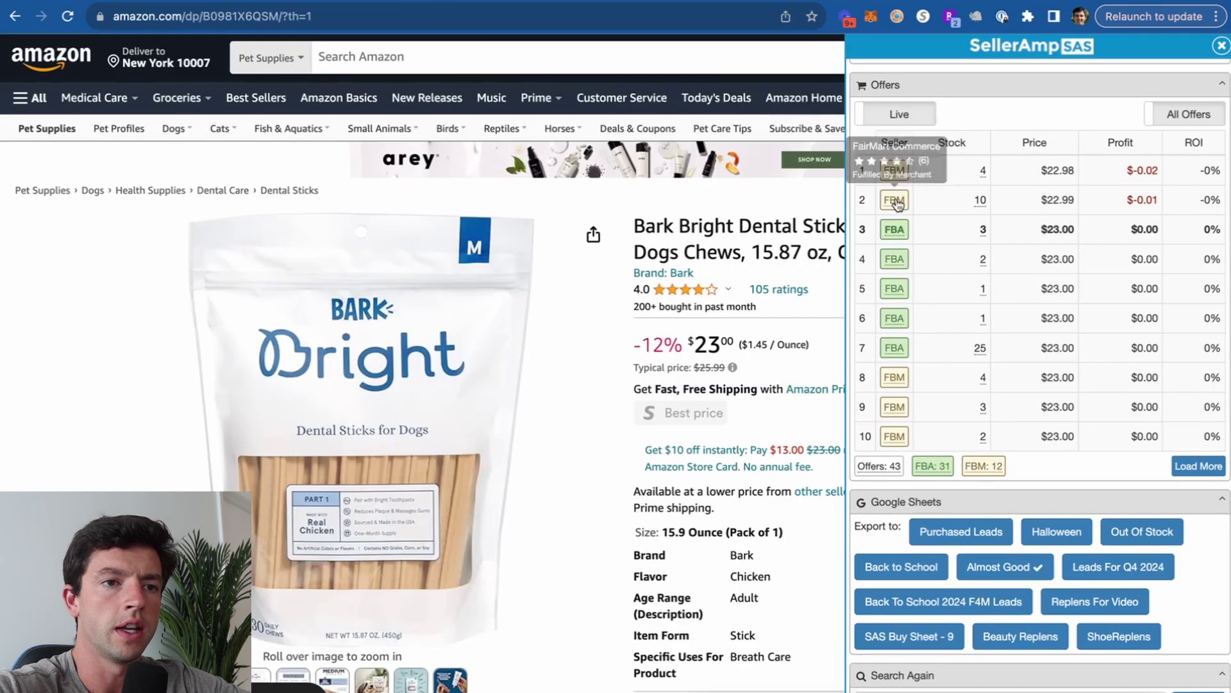
left_click(895, 202)
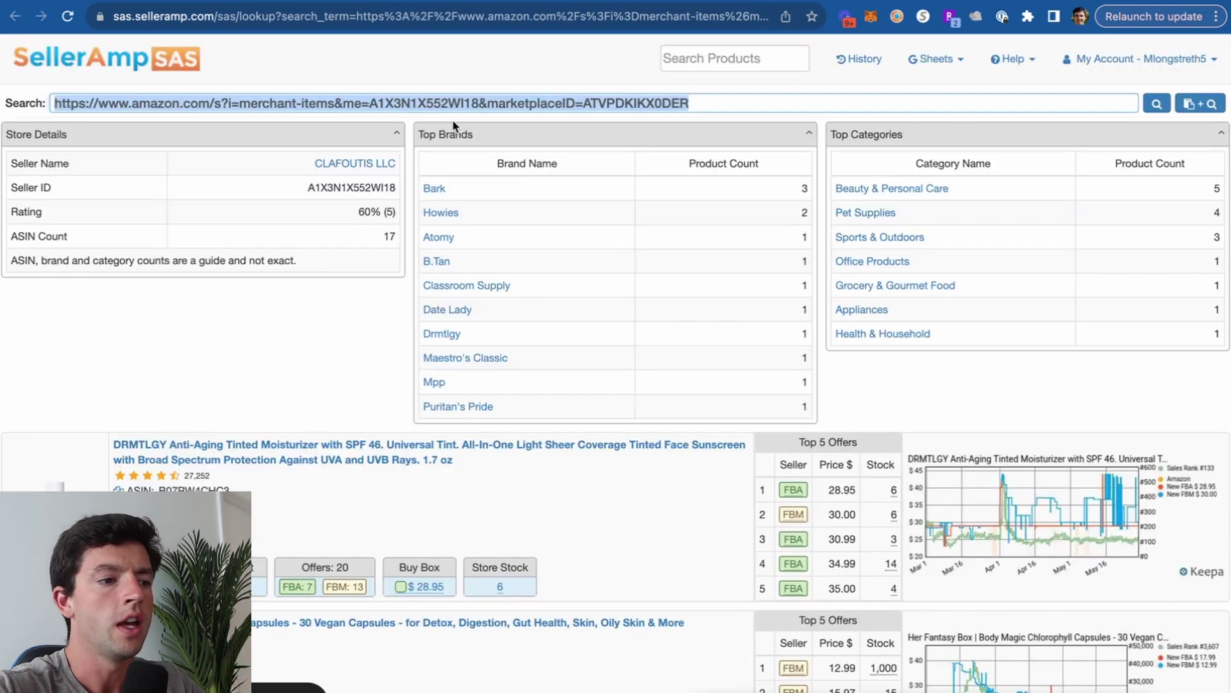
Search Google for the DRMTLGY Anti-Aging Tinted Moisturizer from the CLAFOUTIS LLC storefront and check its retail prices
scroll(533, 299, "down", 3)
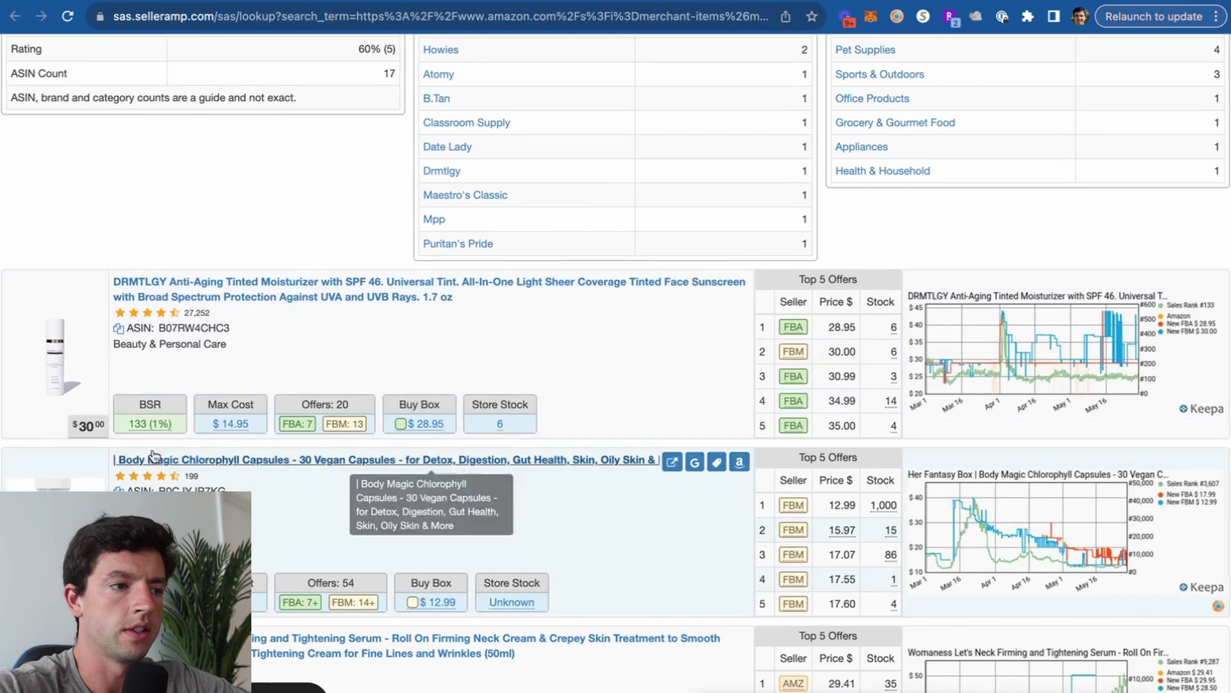
mouse_move(152, 428)
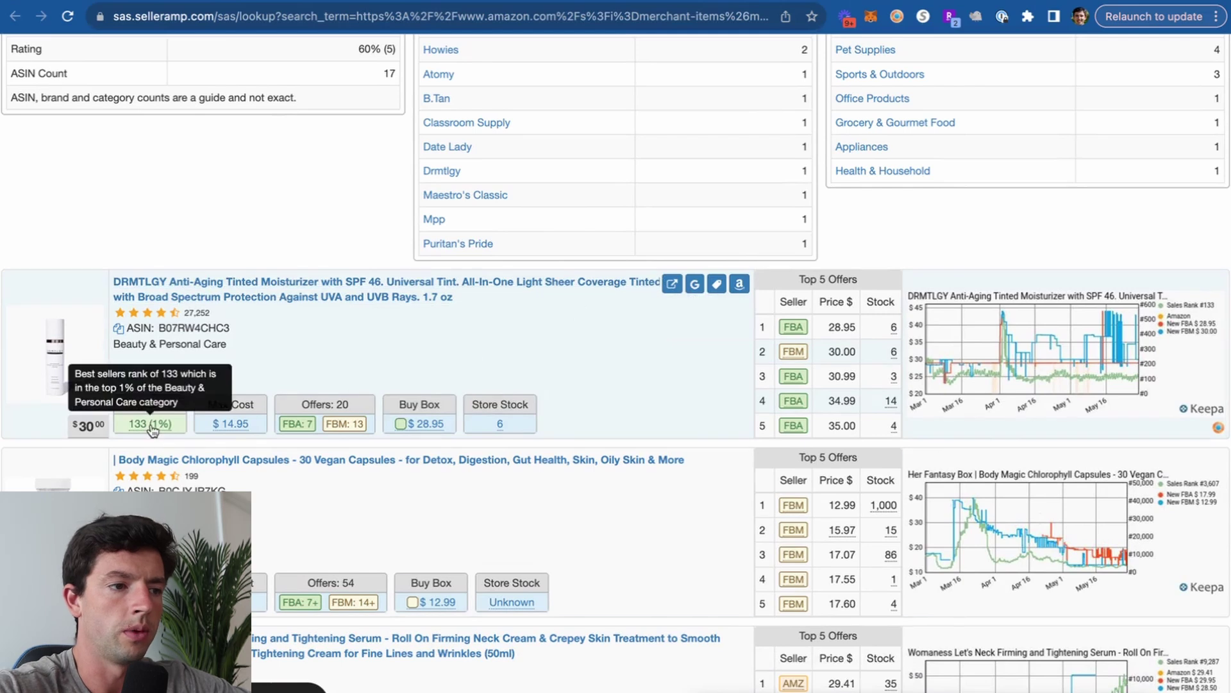
left_click(696, 285)
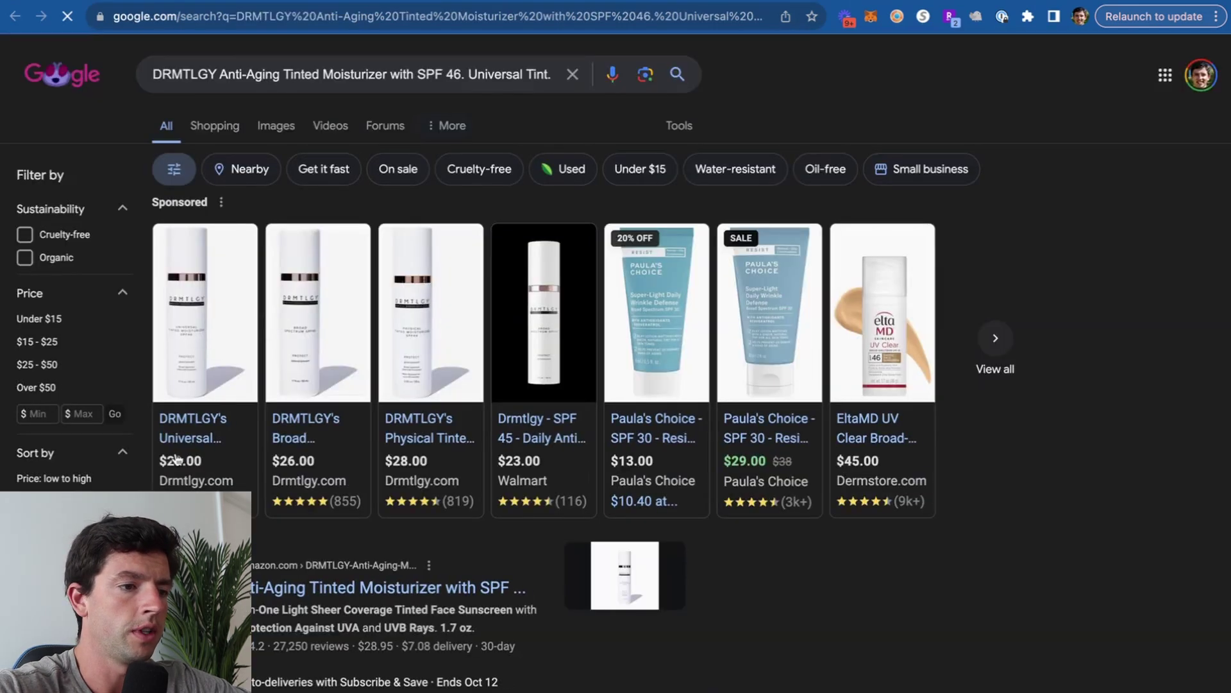
scroll(167, 491, "up", 5)
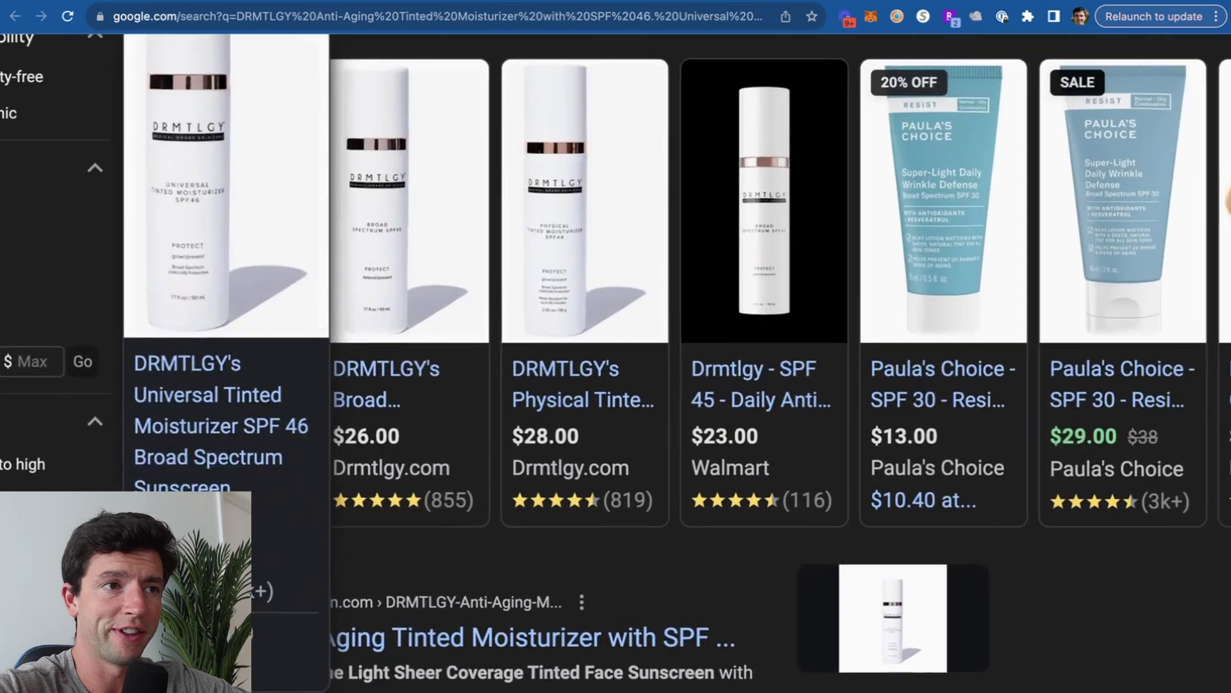
scroll(272, 428, "down", 5)
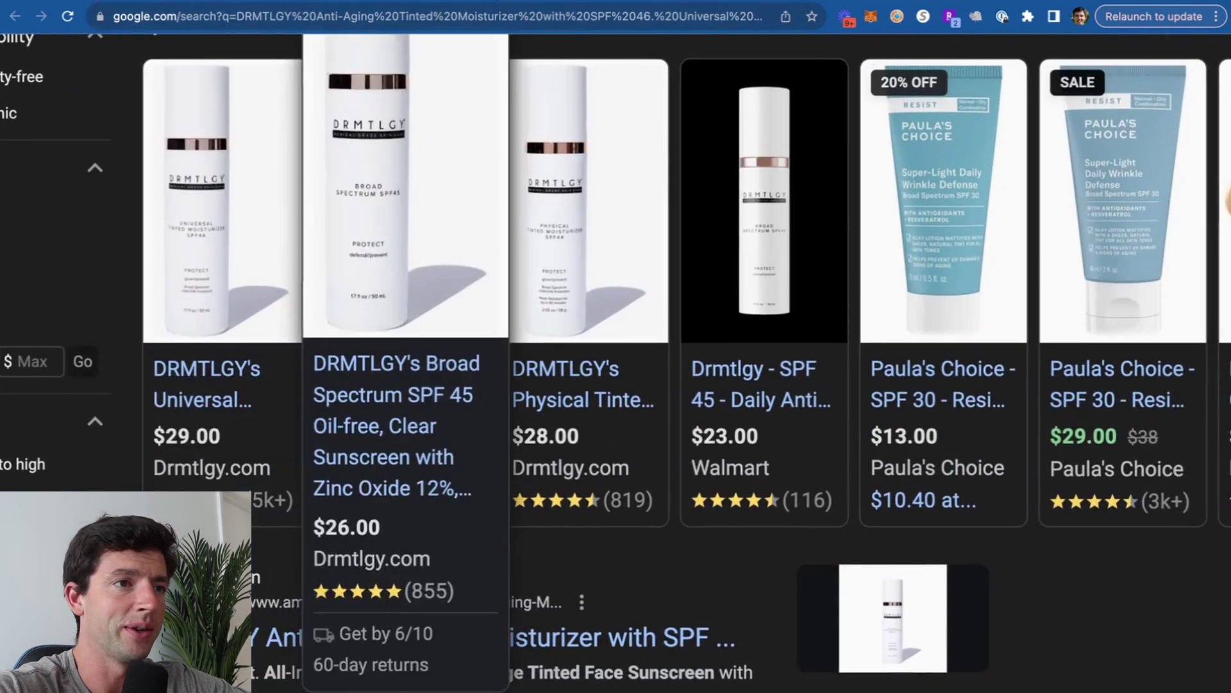
key("ctrl+w")
Search Google for the Body Magic Chlorophyll Capsules and look through the retail listings and prices
scroll(467, 371, "down", 1)
left_click(696, 281)
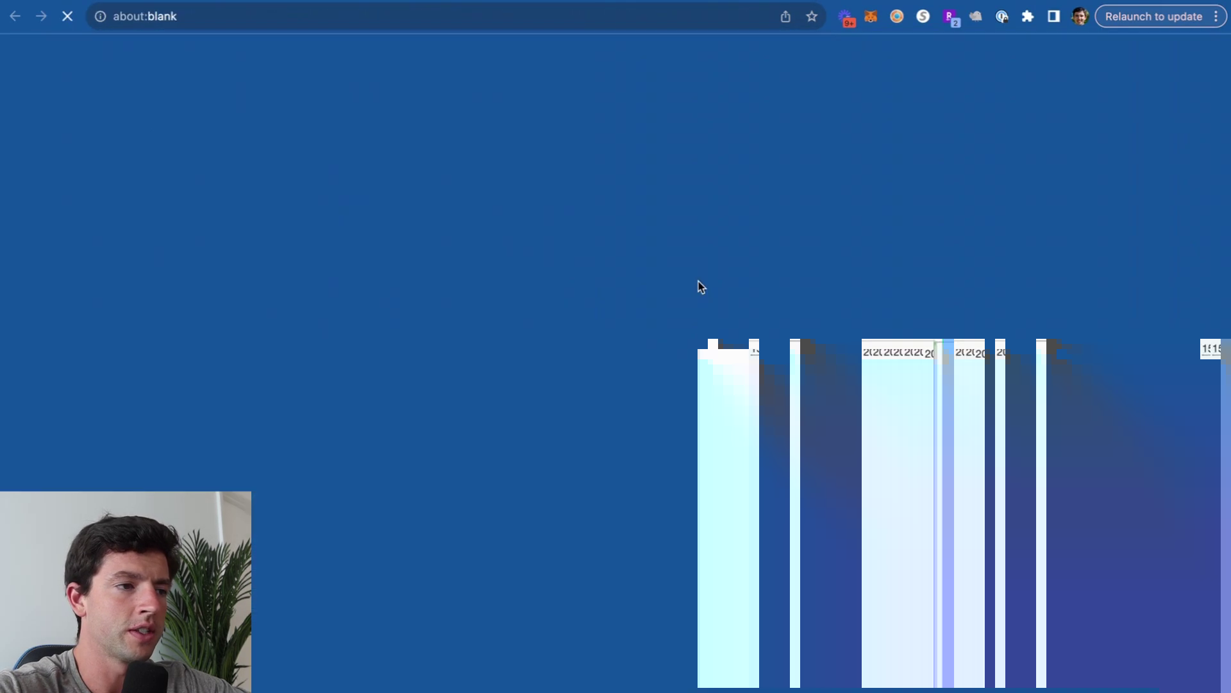
scroll(394, 205, "down", 5)
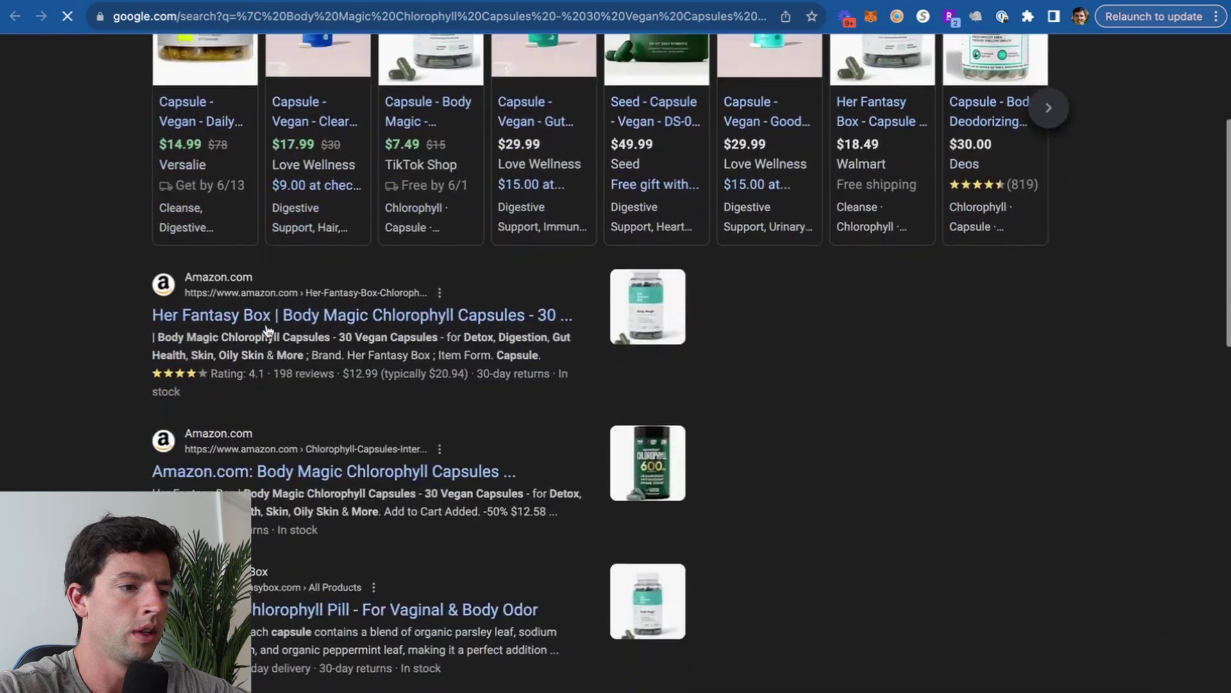
scroll(308, 398, "up", 5)
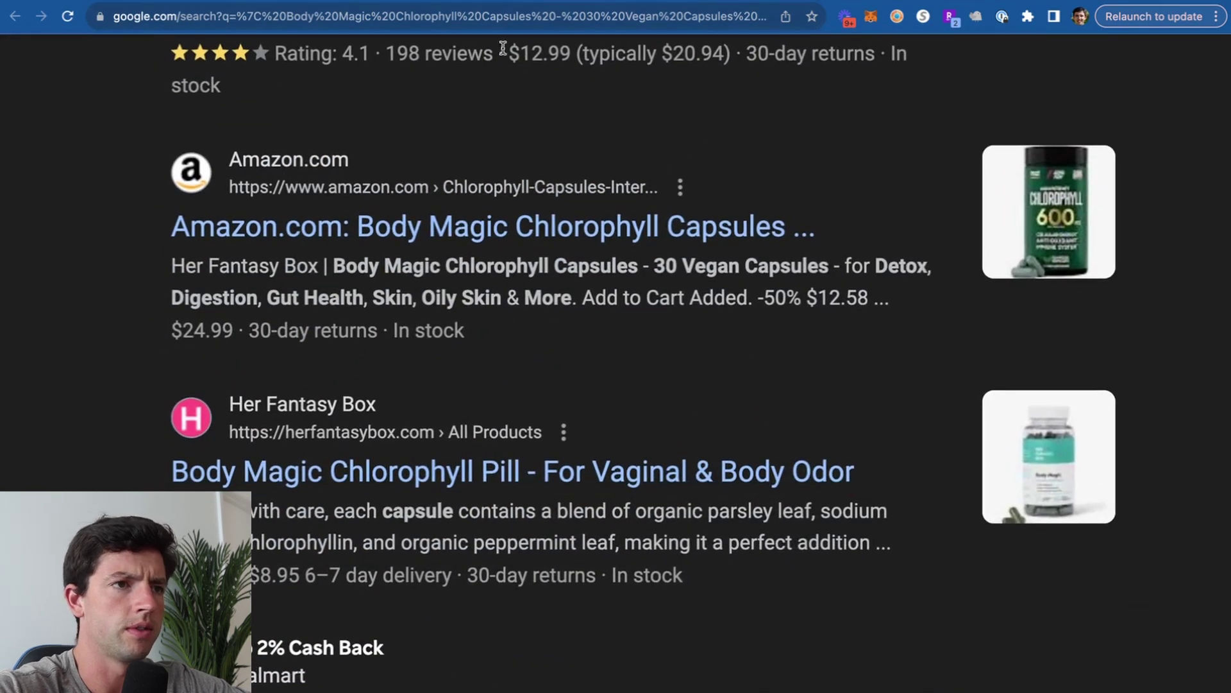
left_click(492, 2)
Search Google for the Womaness Let's Neck Firming and Tightening Serum and check its retail prices
scroll(316, 313, "down", 6)
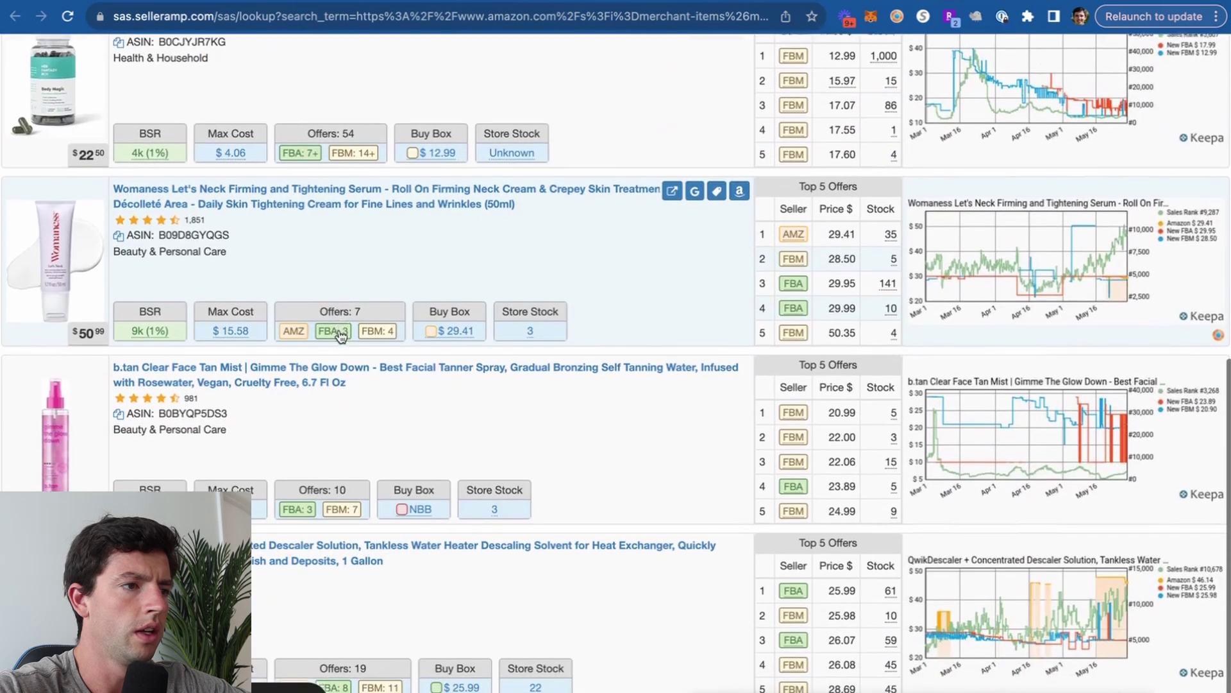
left_click(694, 190)
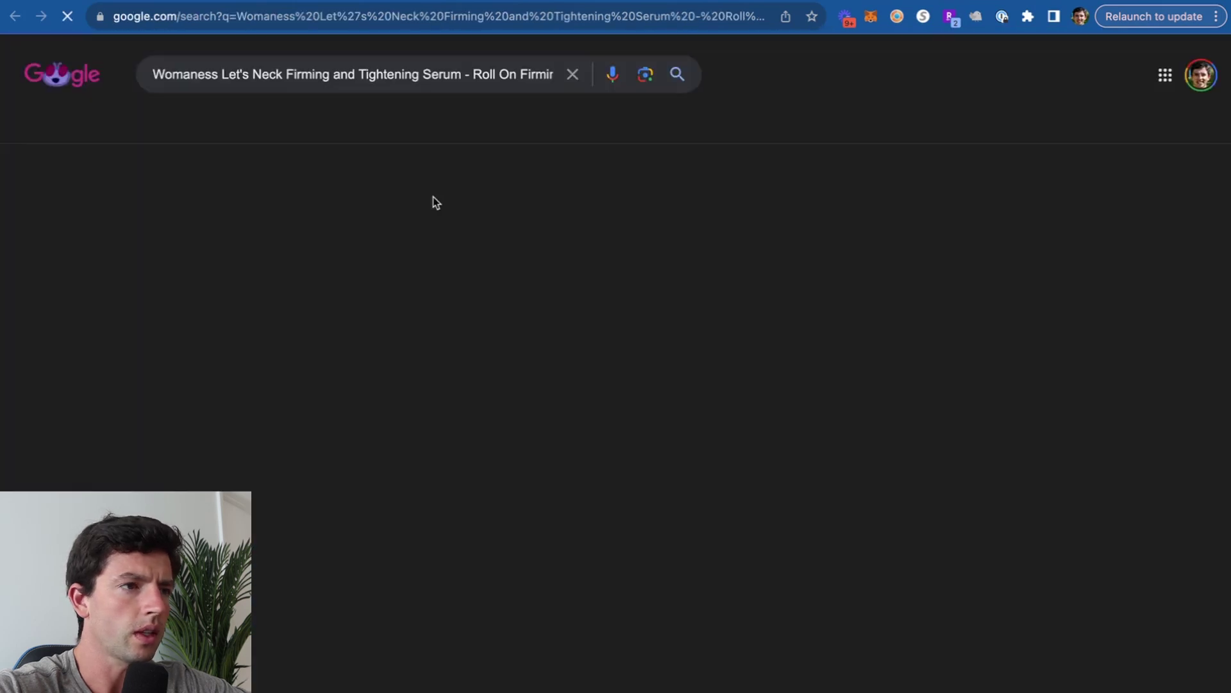
mouse_move(217, 437)
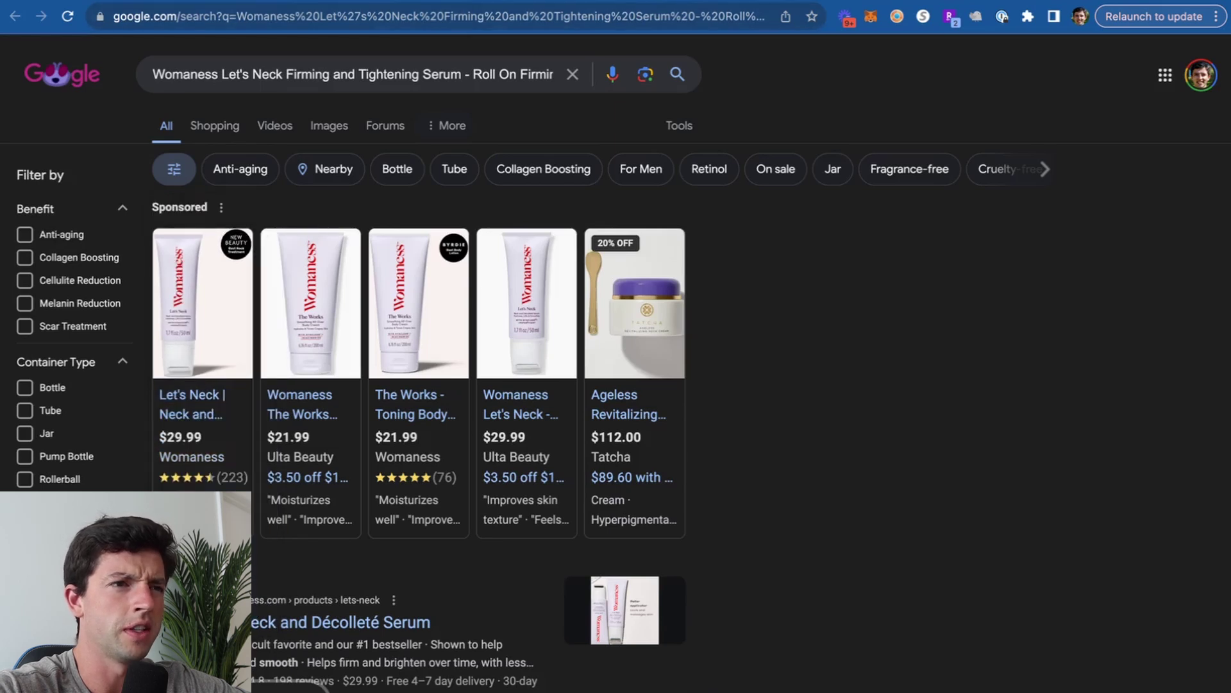
key("ctrl+w")
scroll(426, 220, "down", 1)
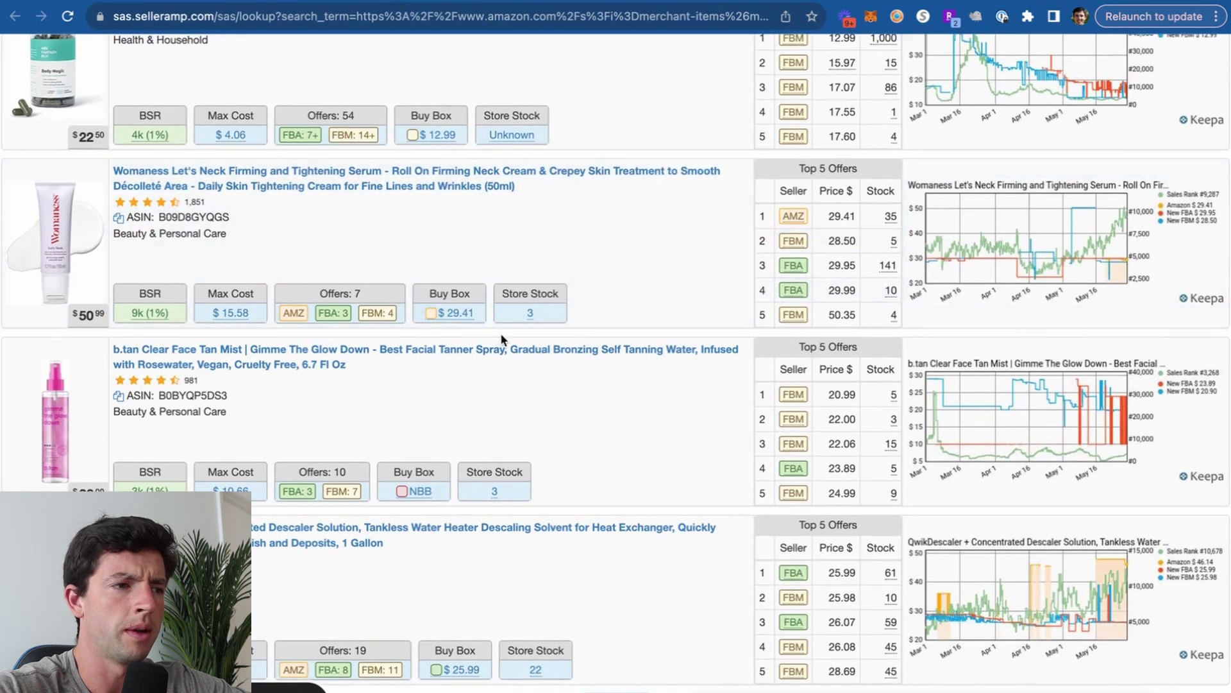
Look over the PRIMEPULSES storefront's top brands, categories and first products
left_click(456, 1)
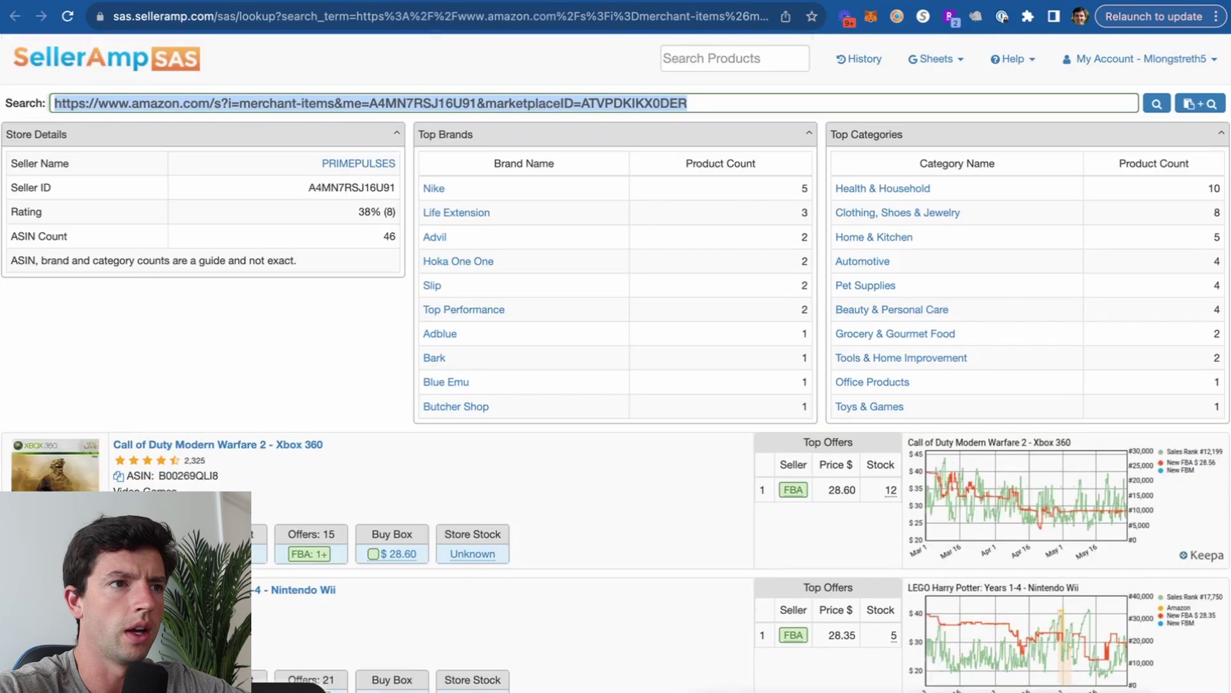
scroll(494, 160, "down", 5)
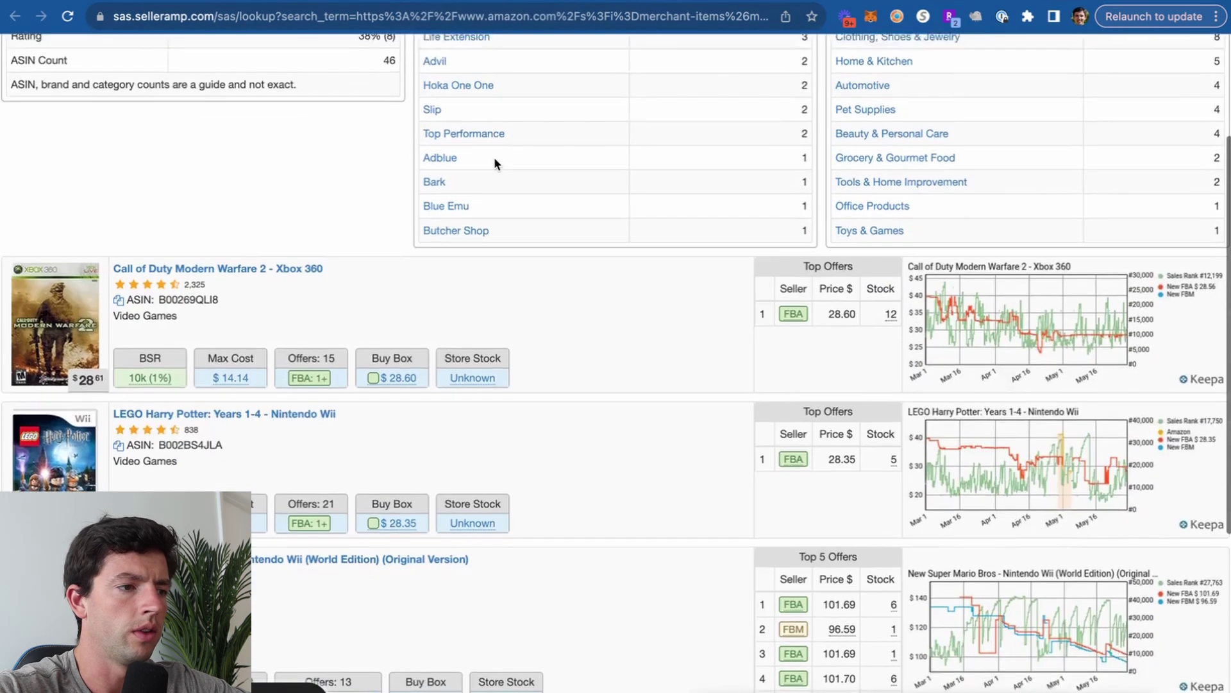
scroll(137, 390, "down", 2)
left_click(462, 0)
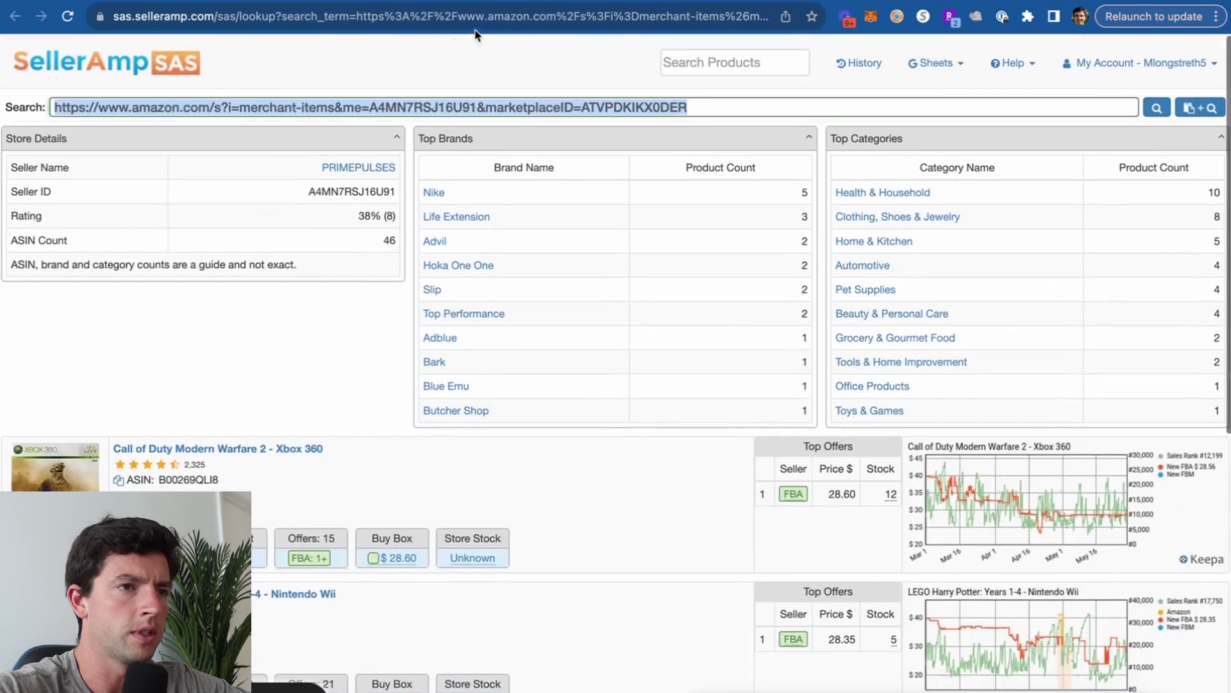
Look through the FairMart Commerce storefront's top brands and product listings for leads
left_click(483, 1)
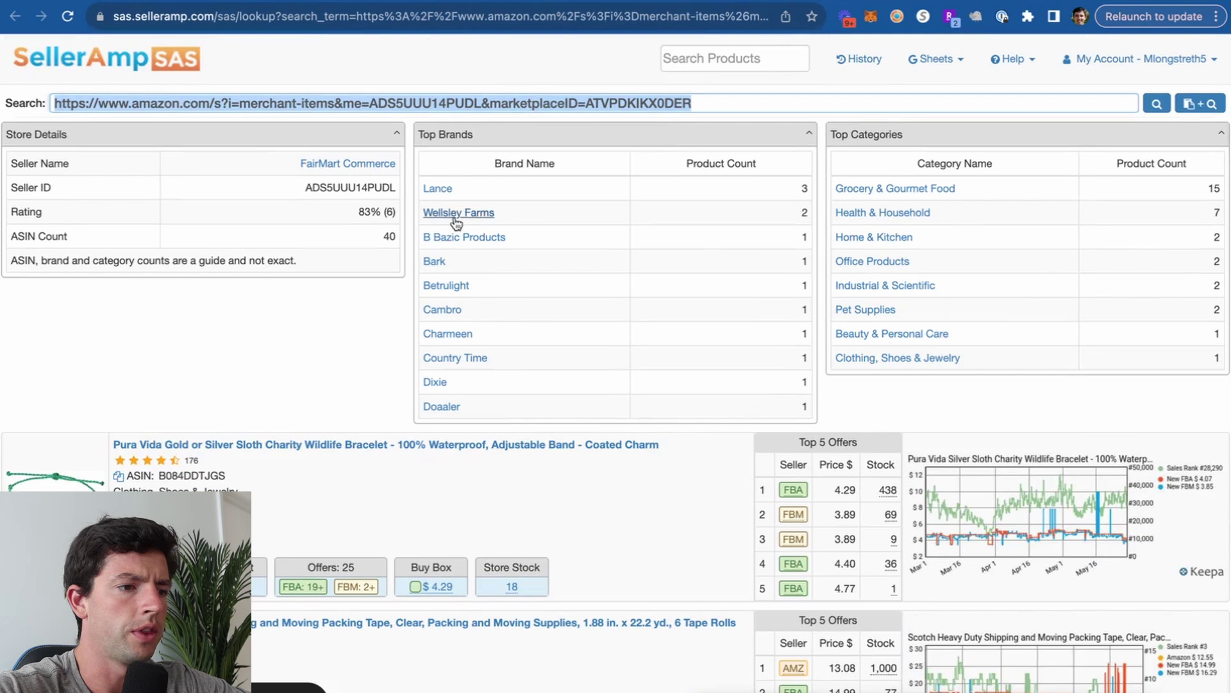
scroll(462, 218, "down", 3)
scroll(470, 299, "down", 3)
scroll(470, 300, "down", 3)
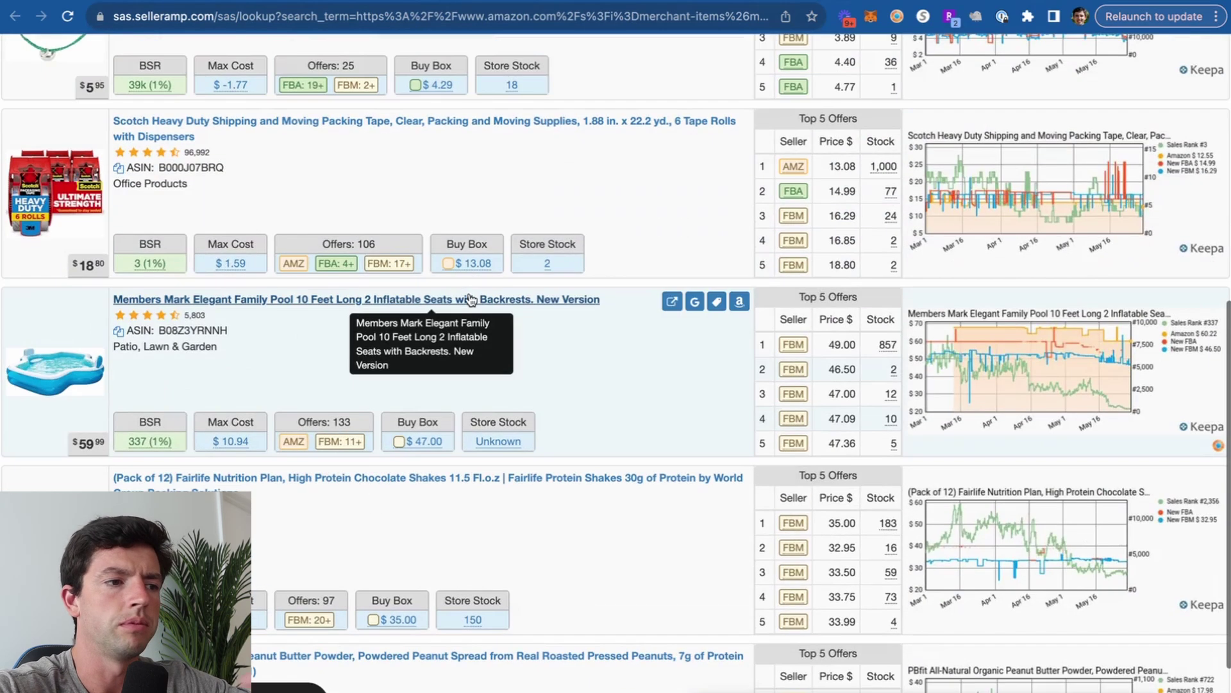
scroll(471, 297, "down", 2)
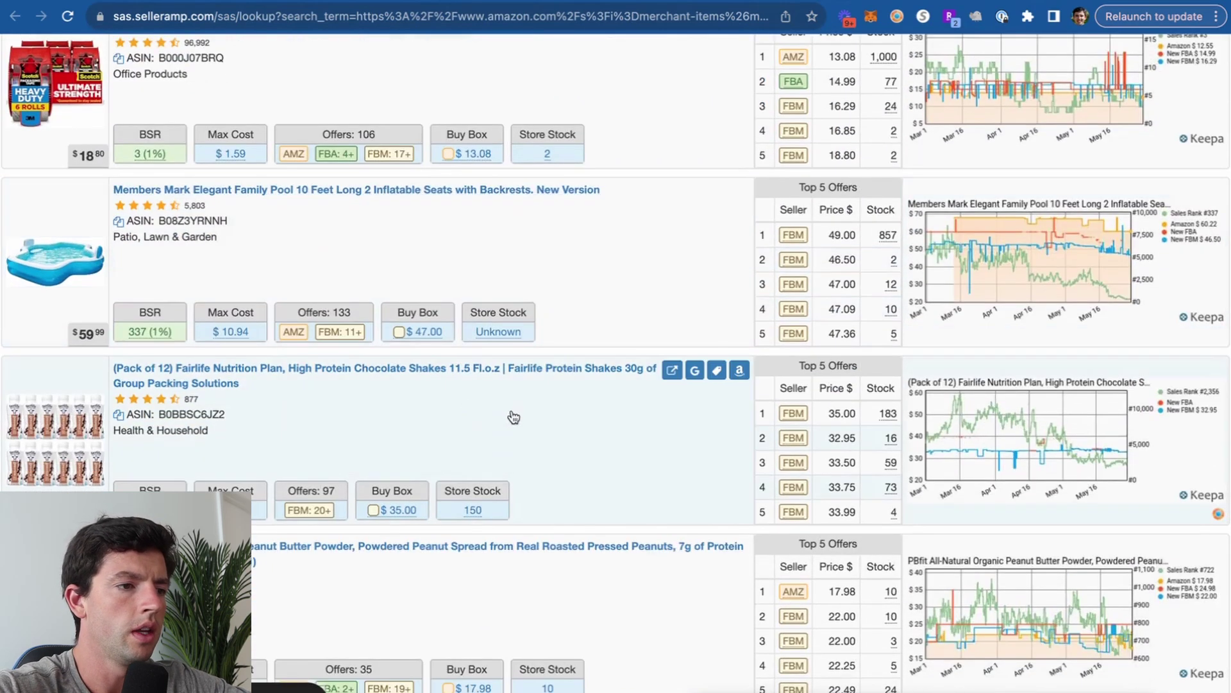
scroll(577, 398, "down", 1)
Search Google for the 12-pack of Fairlife chocolate protein shakes, compare prices and close the results
left_click(695, 358)
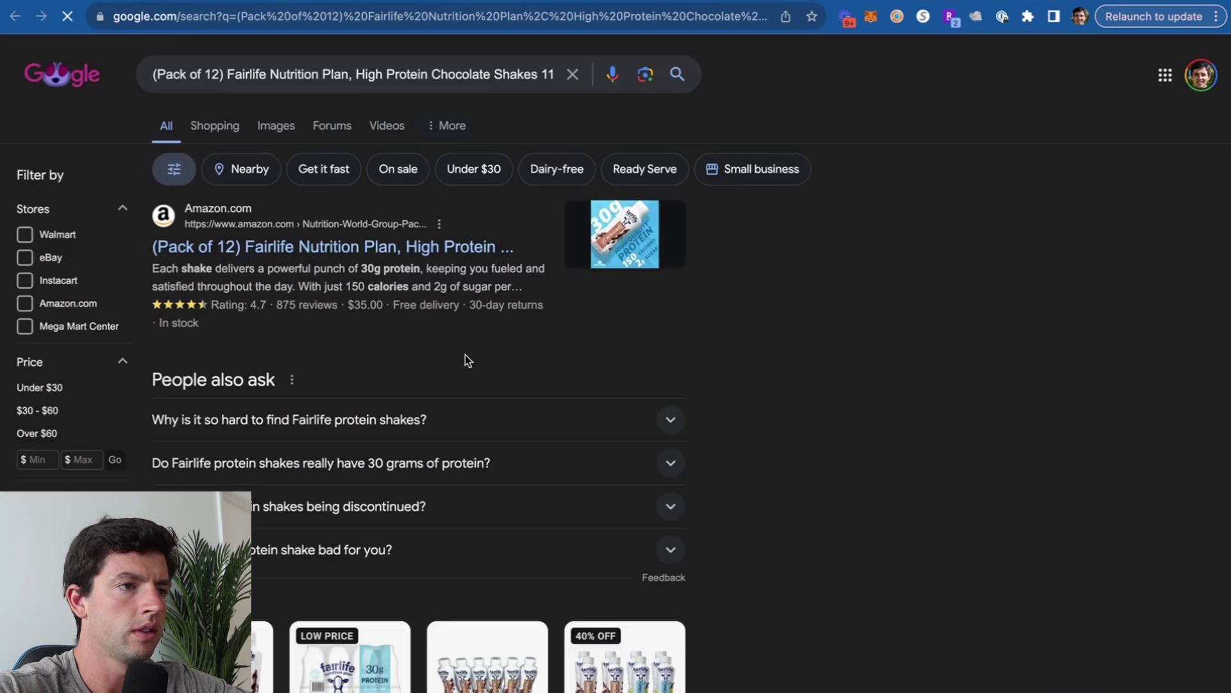
scroll(276, 330, "down", 6)
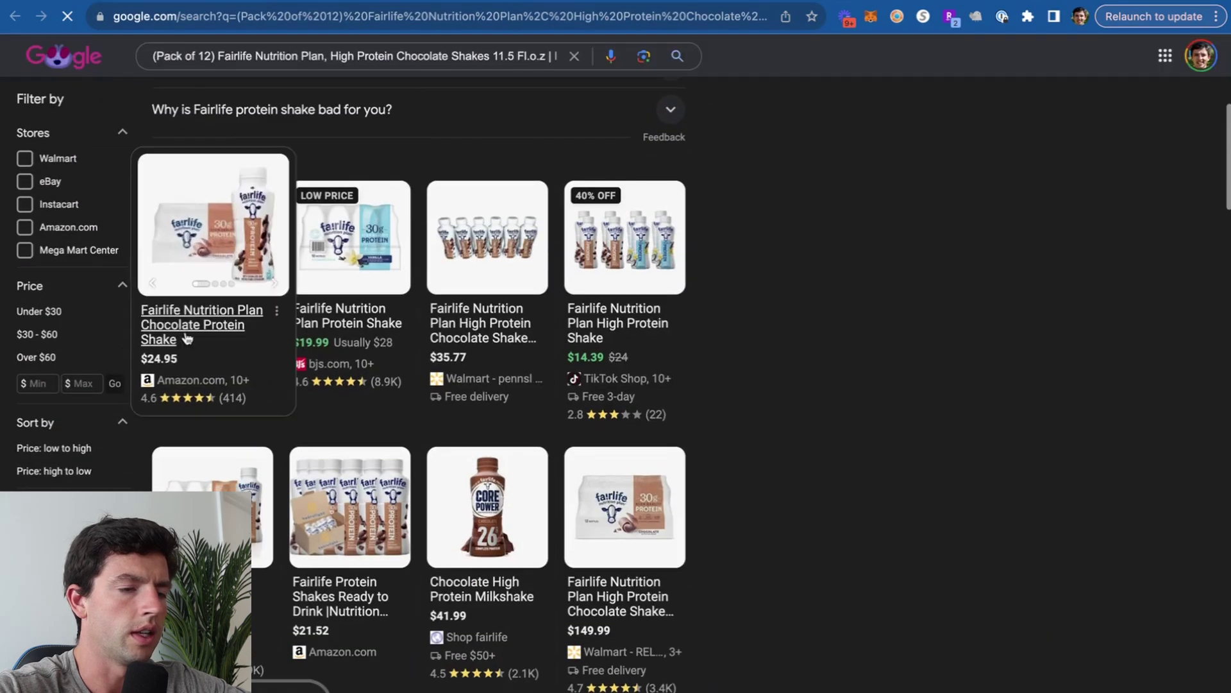
key("super+w")
key("super+Up")
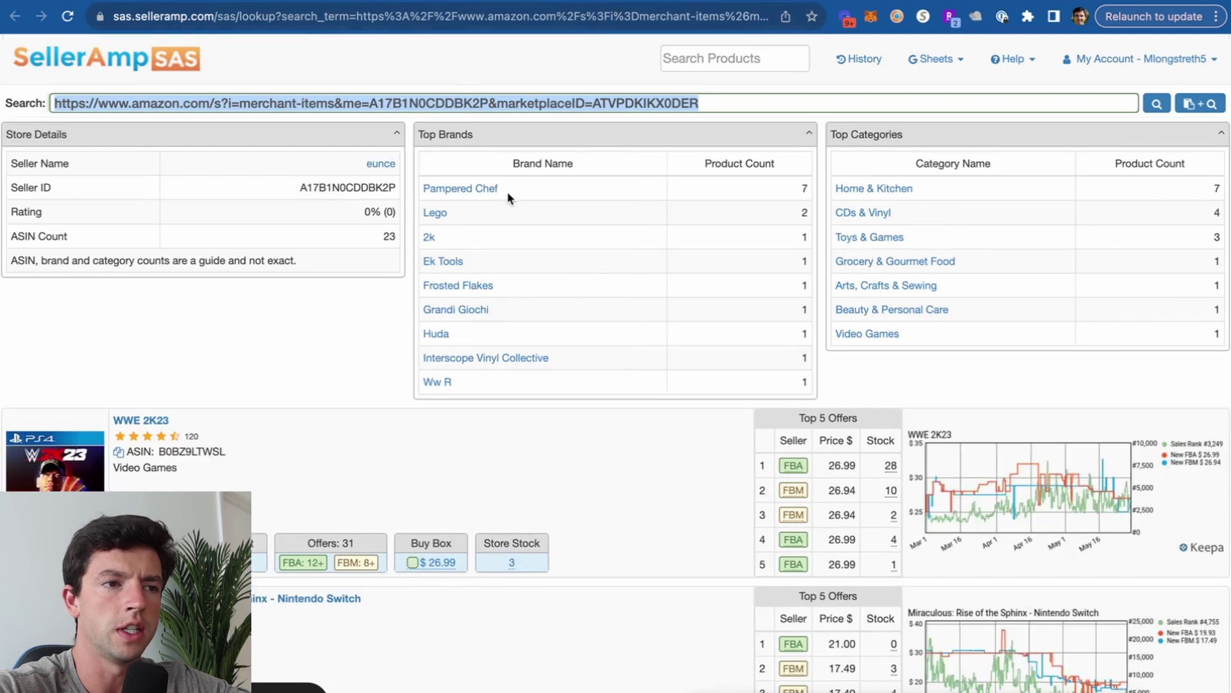
Filter the eunce storefront to Pampered Chef, search Google for the Mini-Serving Spatula #2622, check its retail price and close the results
left_click(490, 195)
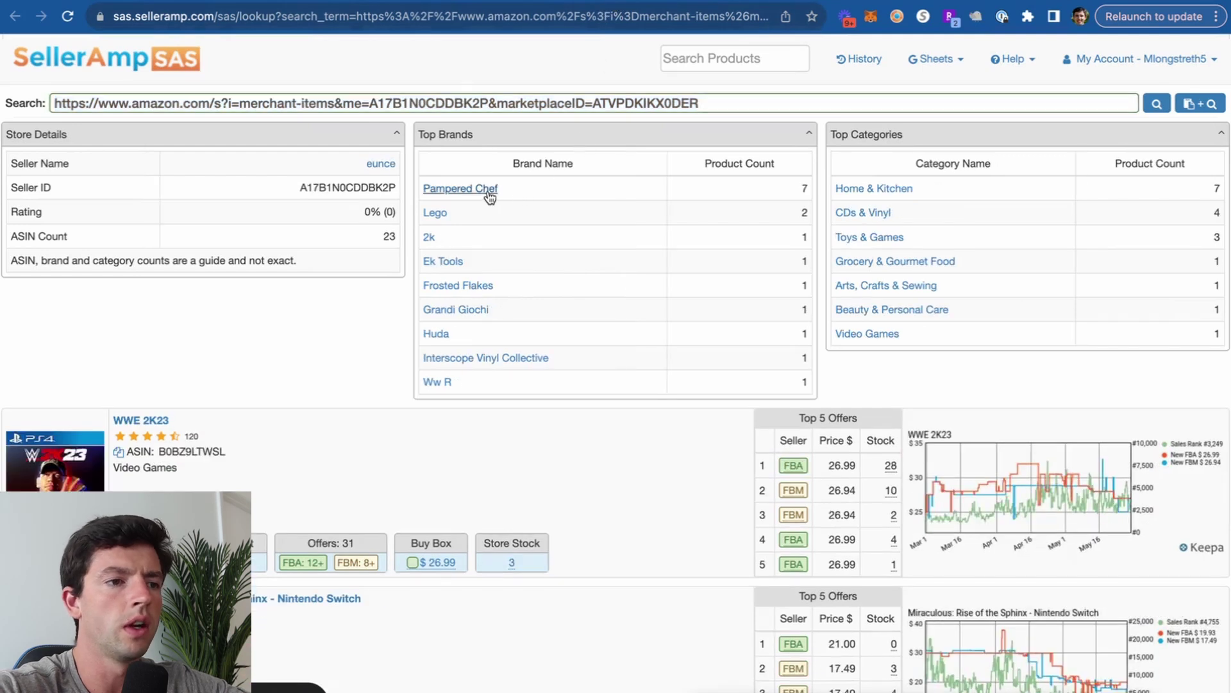
left_click(490, 195)
scroll(488, 193, "down", 4)
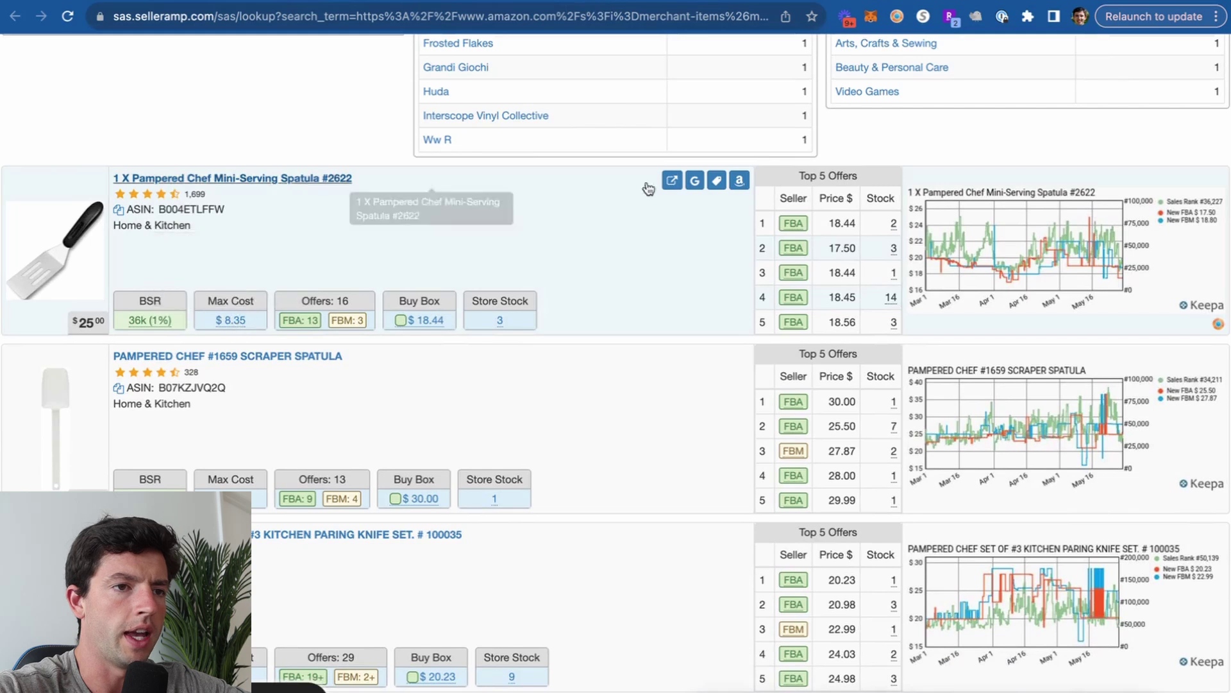
left_click(695, 181)
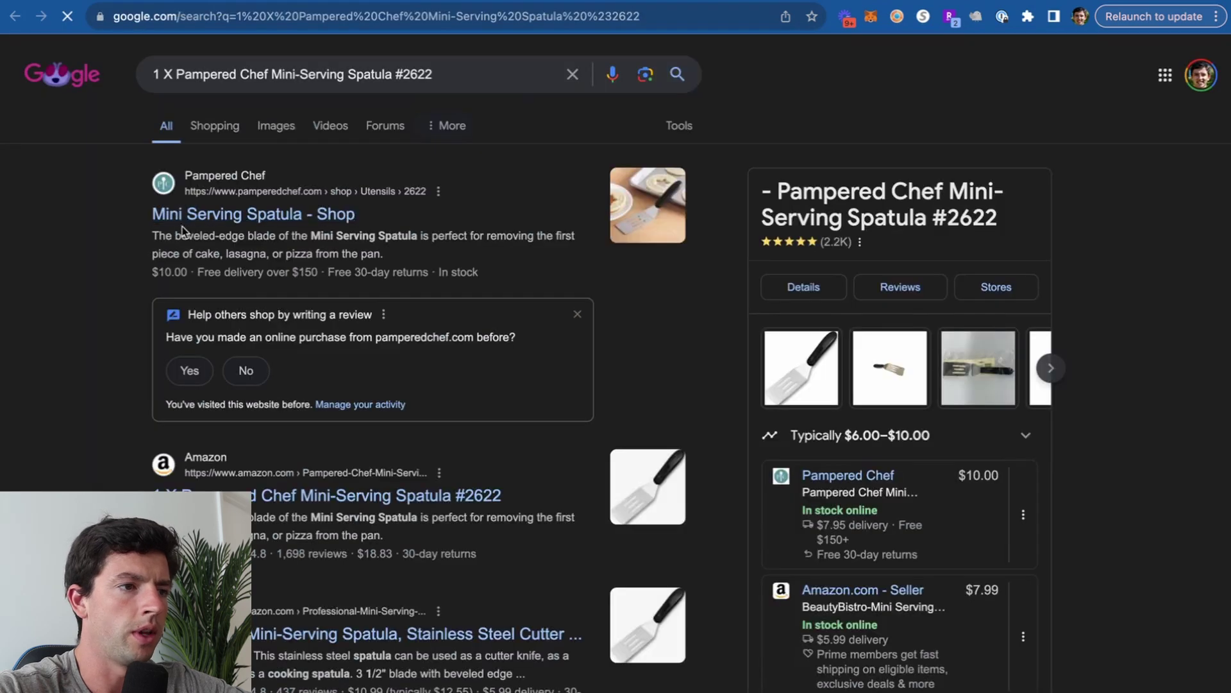
scroll(97, 137, "up", 5)
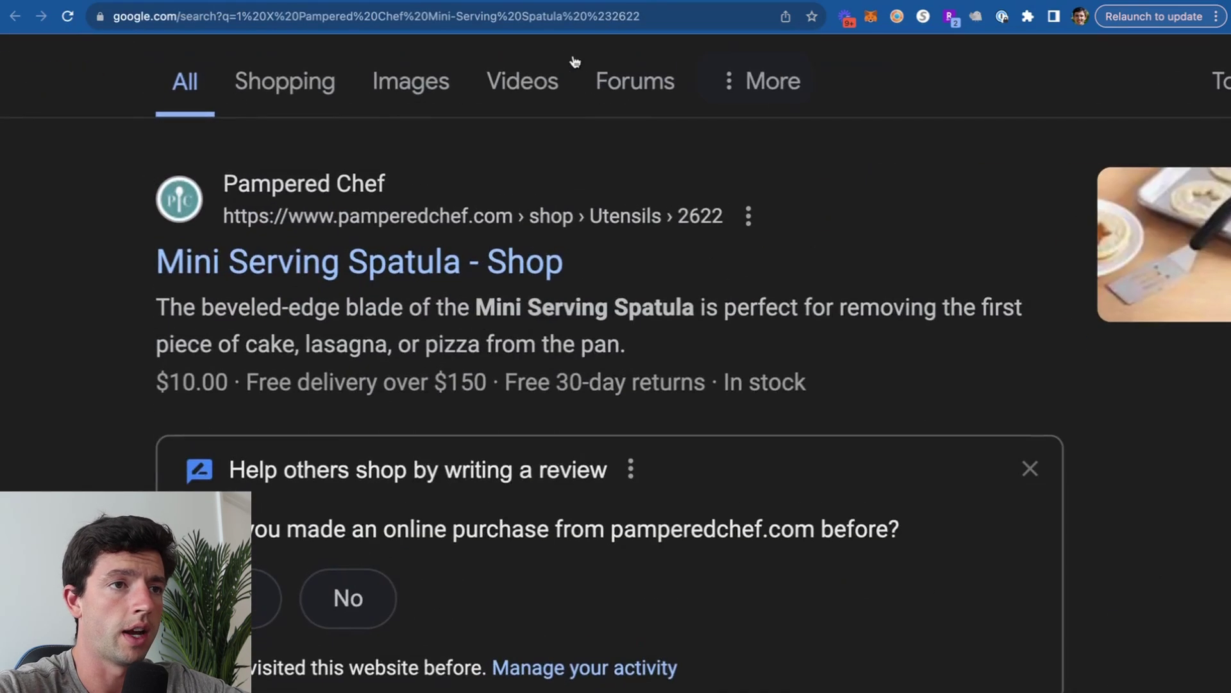
key("super+w")
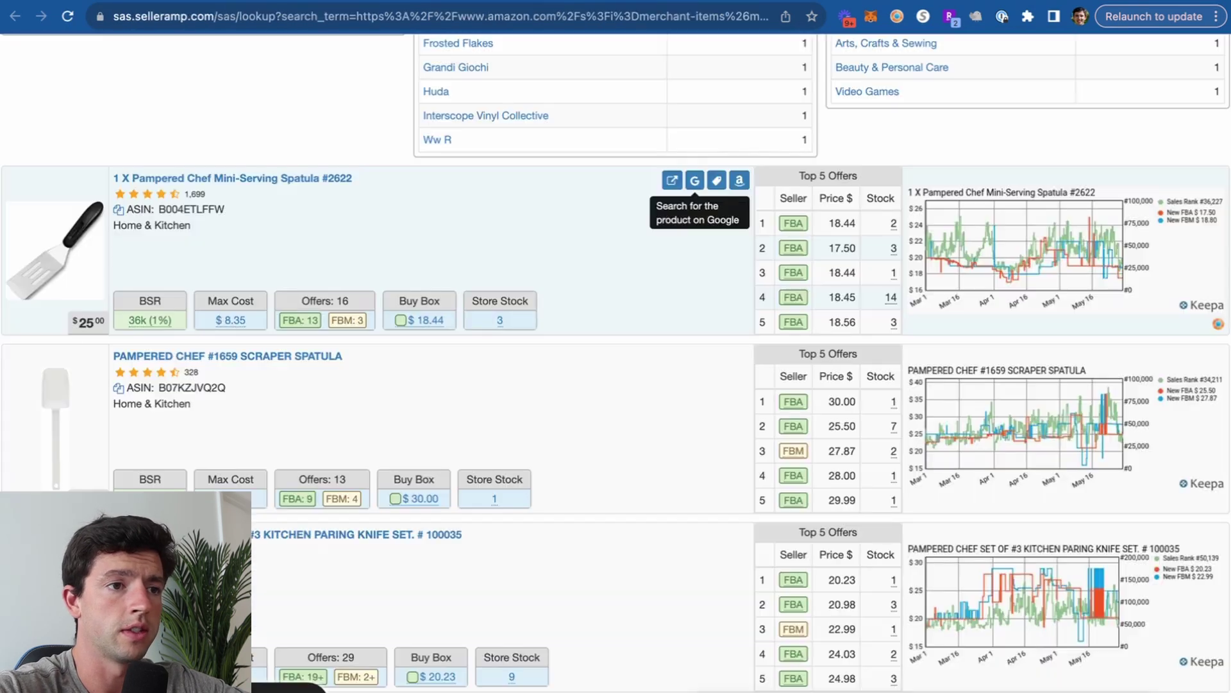
Open the Mini-Serving Spatula's Amazon listing and calculate its profit with a cost price of 10 and a sale price of 18.44
left_click(740, 180)
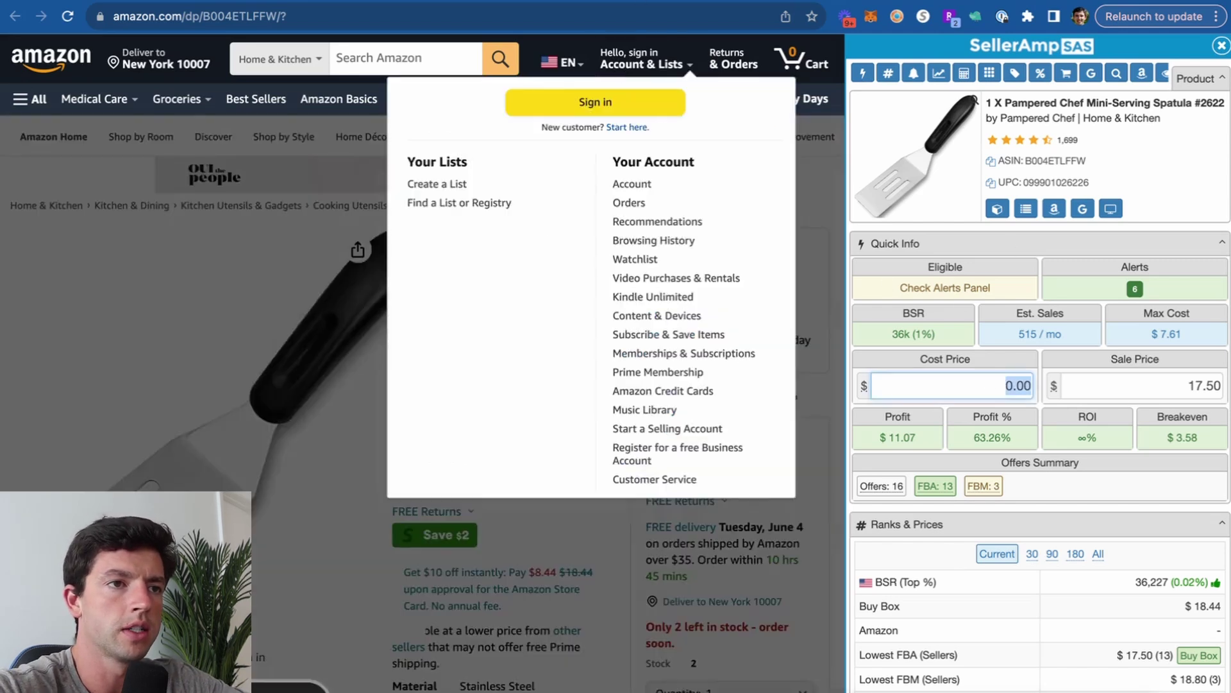
left_click(615, 6)
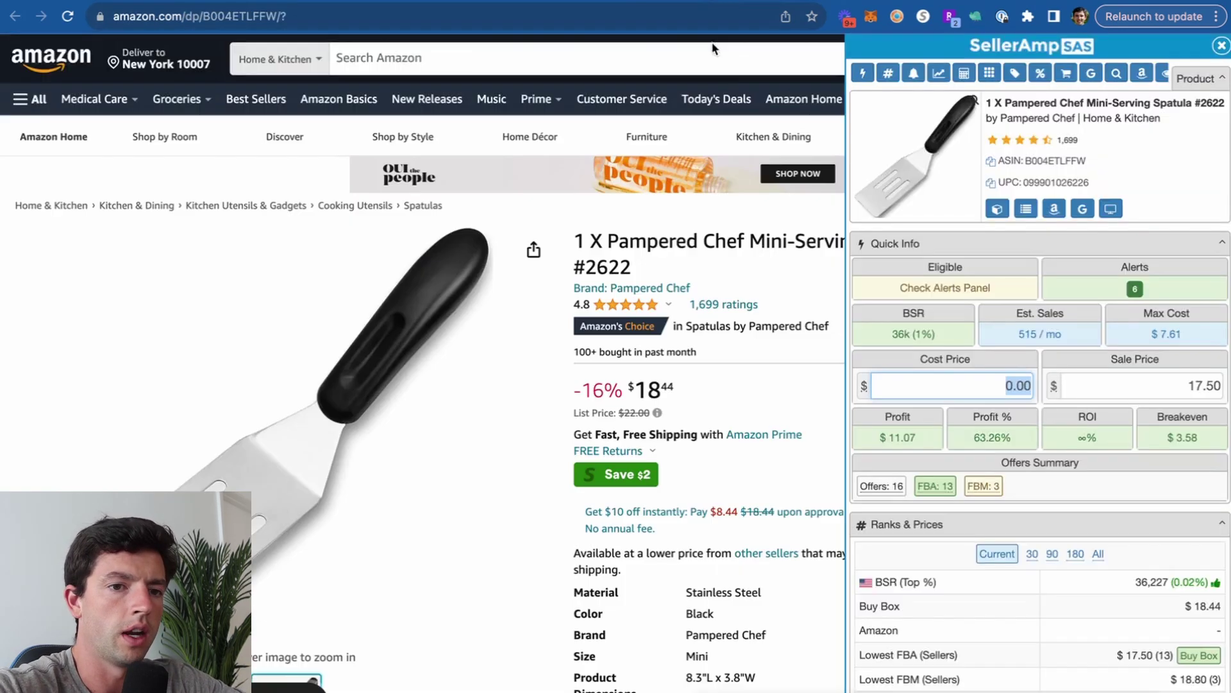
left_click(715, 8)
key("Tab")
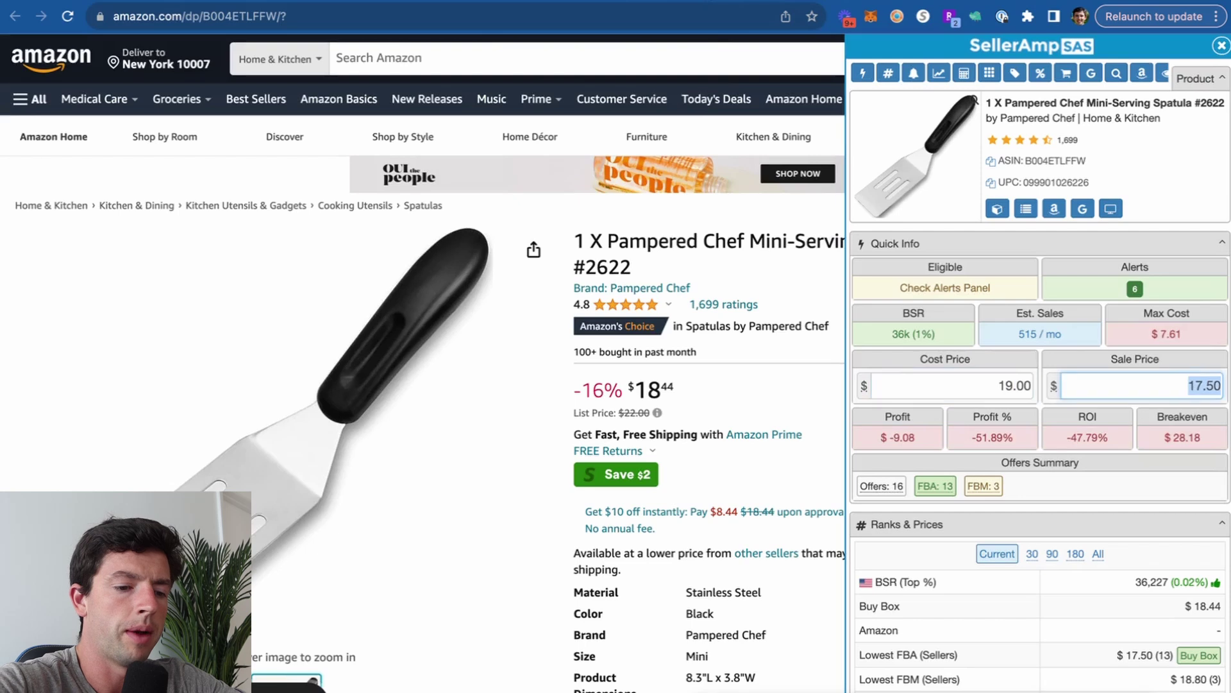
key("shift+Tab")
type("1.90")
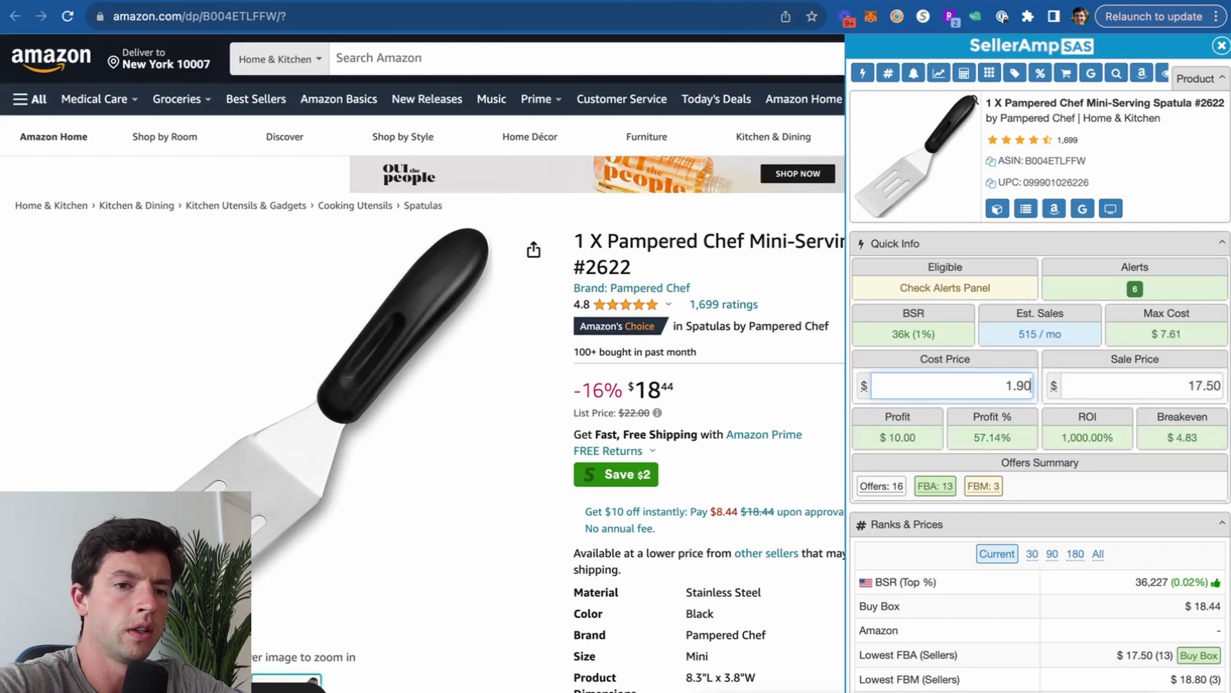
key("Tab")
type("18.44")
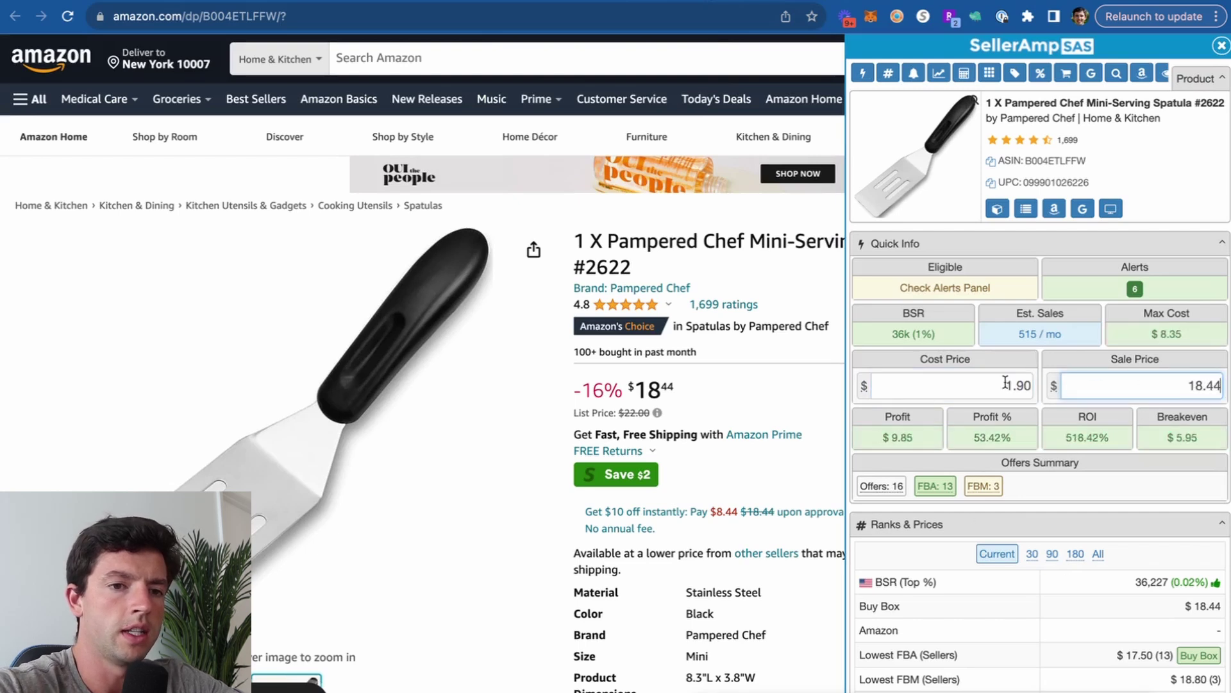
key("shift+Tab")
type("10")
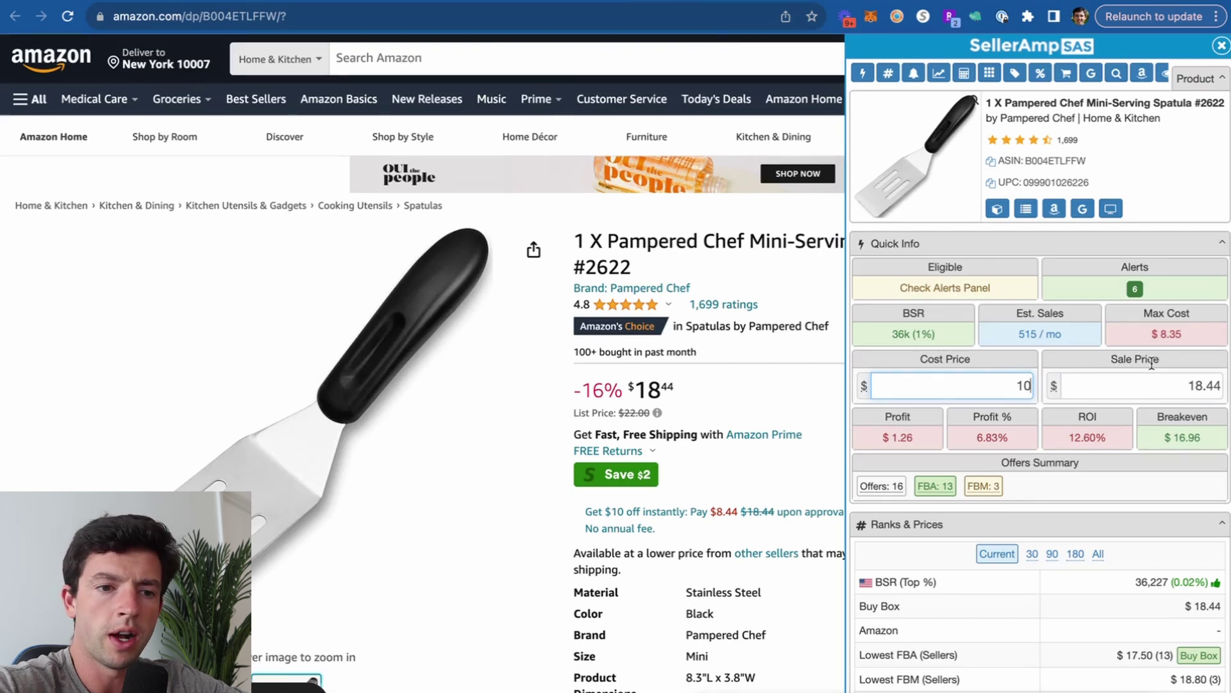
Examine the spatula's price history charts and test its profitability at sale prices of 22 and 23
scroll(1173, 405, "down", 10)
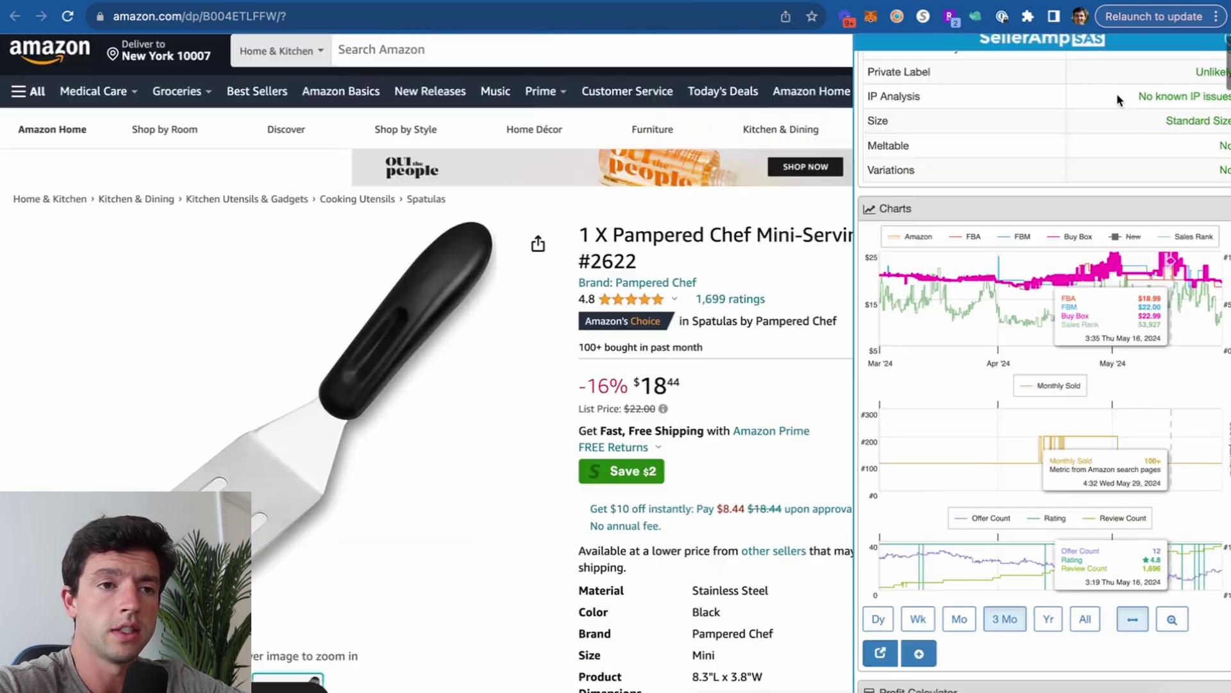
scroll(1107, 393, "up", 10)
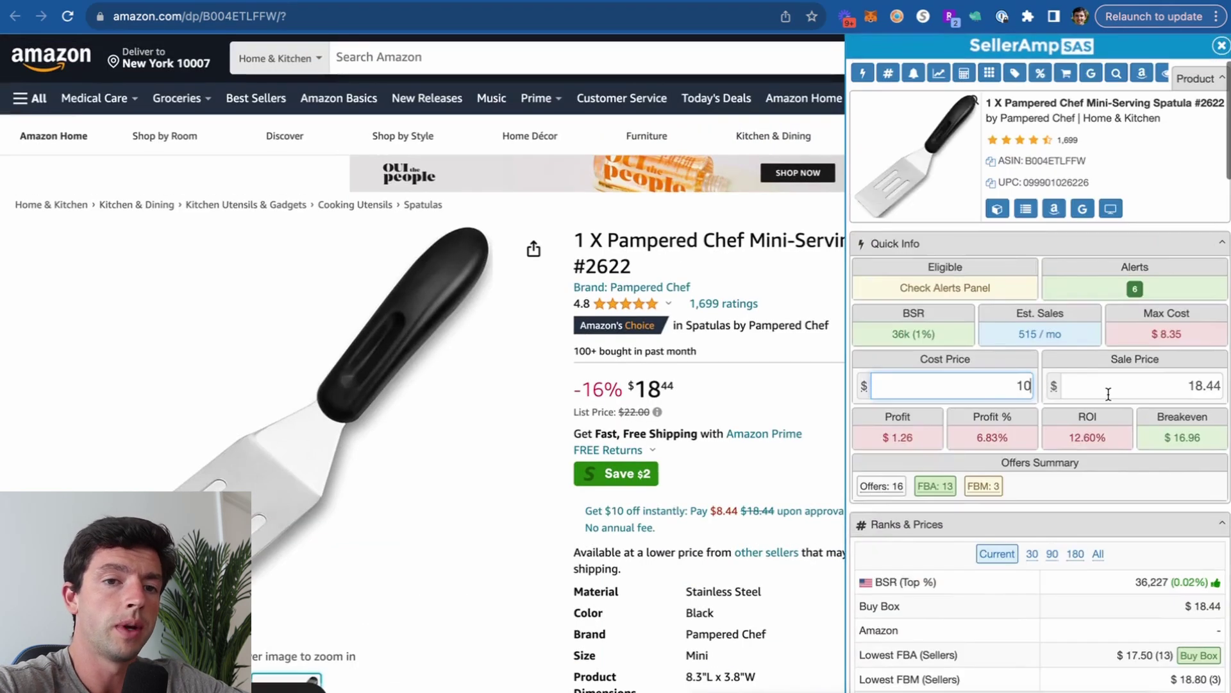
left_click(1219, 385)
type("22")
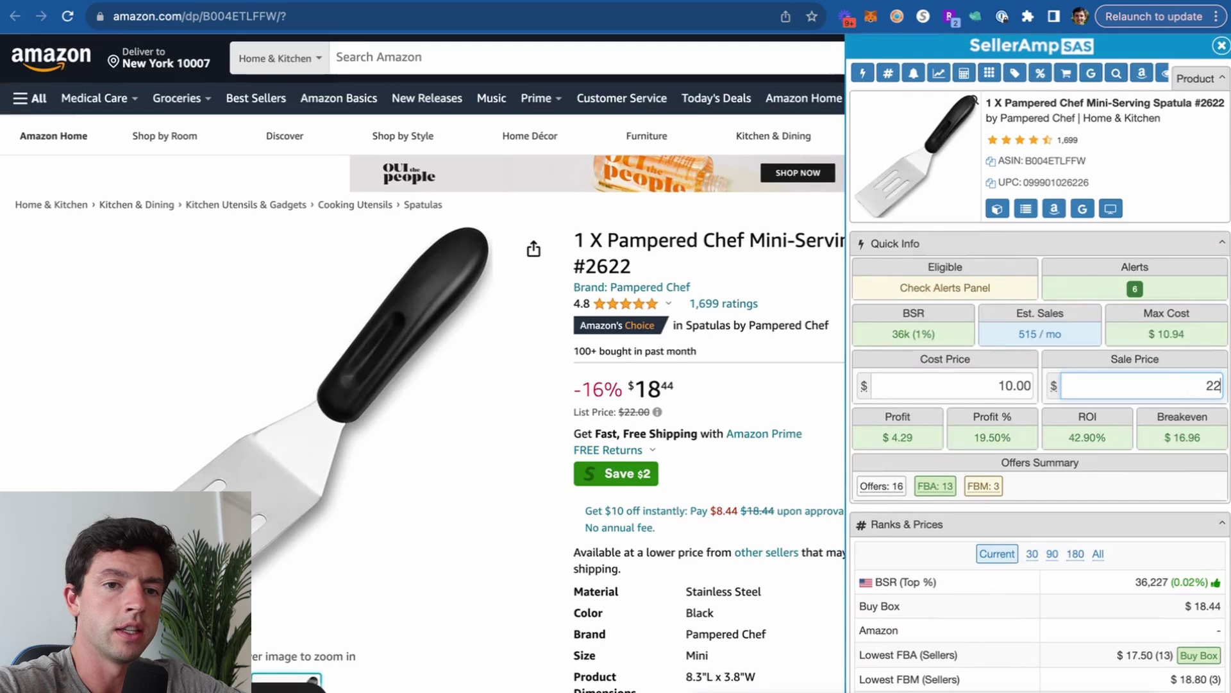
type("23")
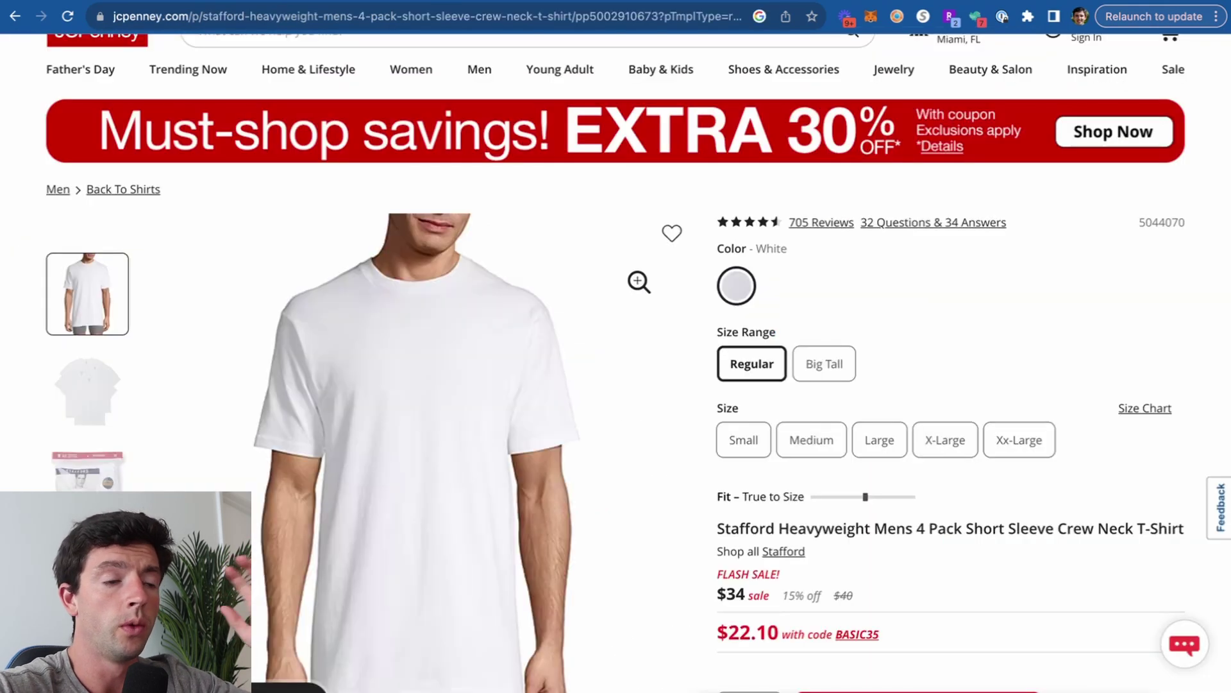
Check the sale and coupon prices of the Stafford Heavyweight 4-pack T-shirts at JCPenney, and switch to their Amazon listing
scroll(967, 621, "down", 3)
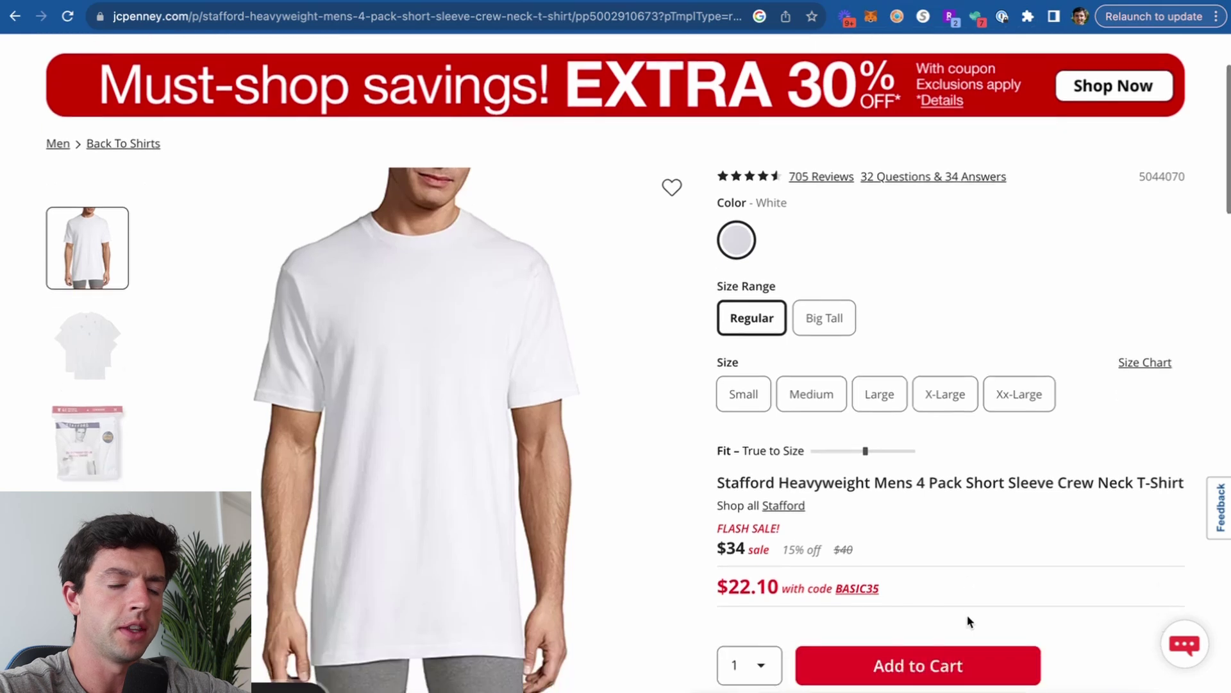
scroll(937, 602, "up", 5)
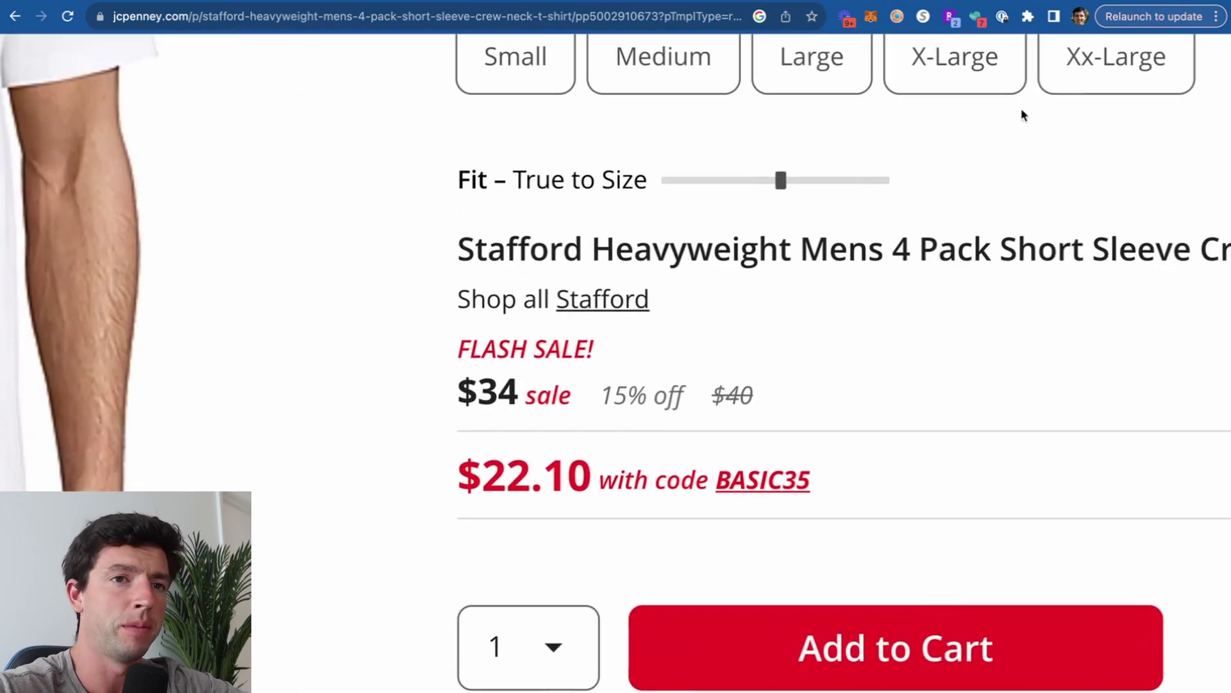
left_click(1090, 0)
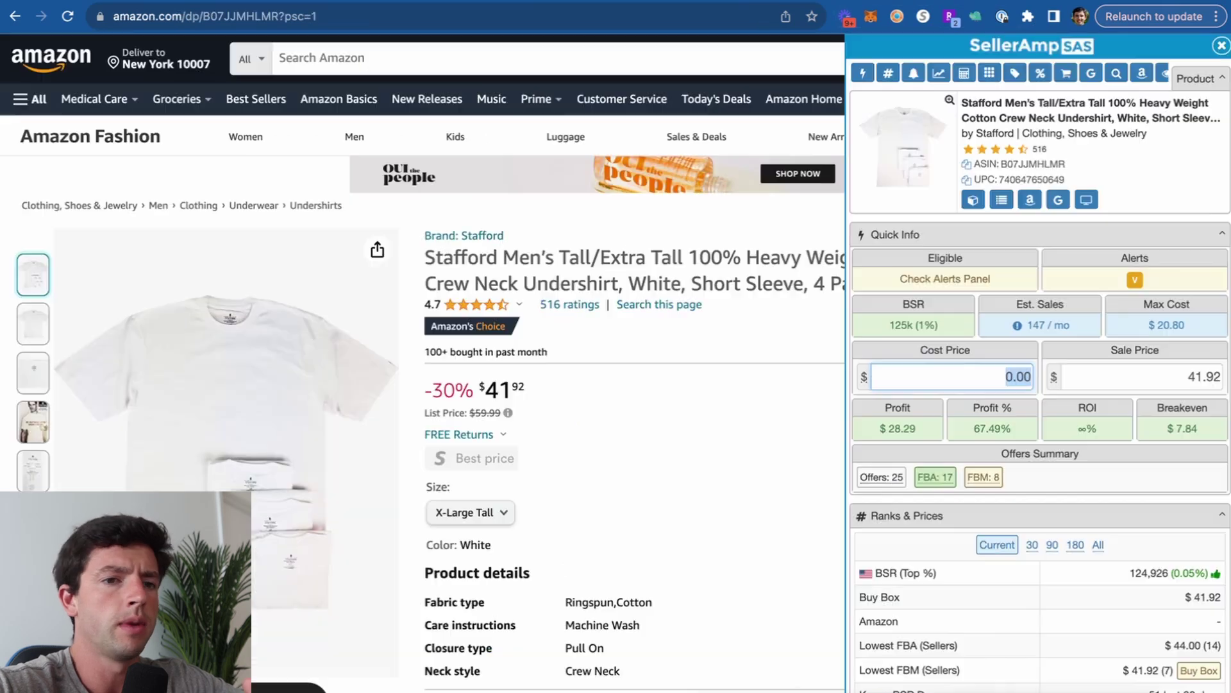
Set the Stafford undershirt's cost price to 22.10*.92 in the profit calculation
type("2.1")
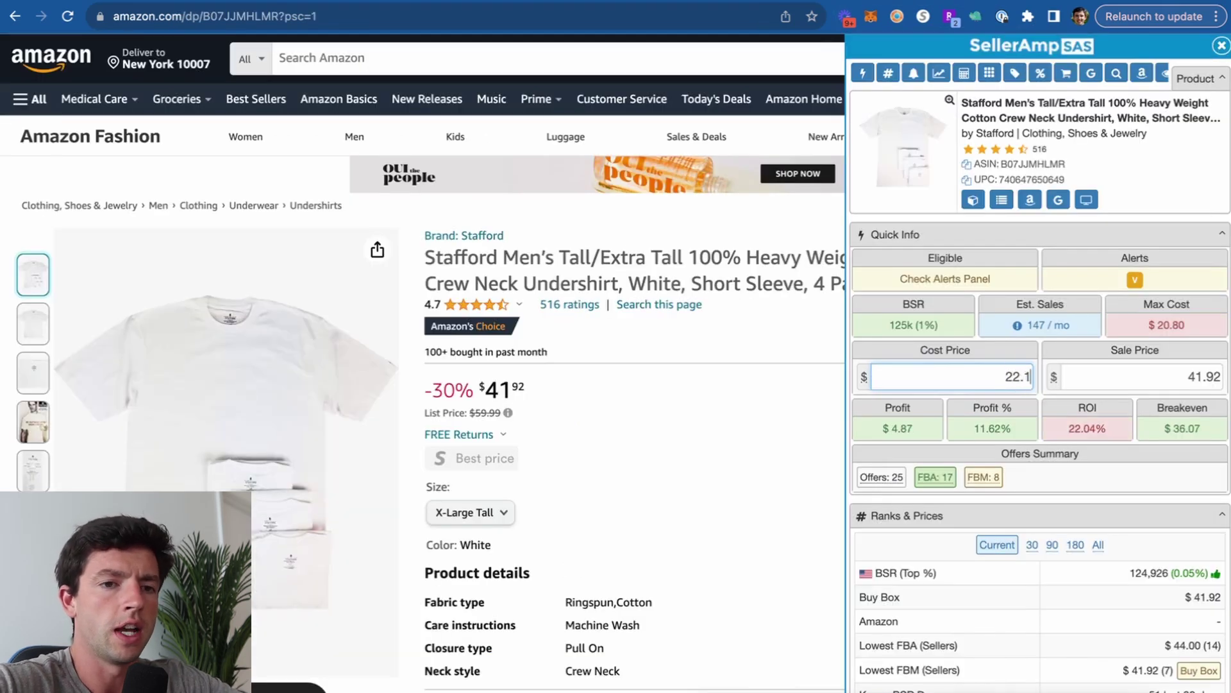
type("0")
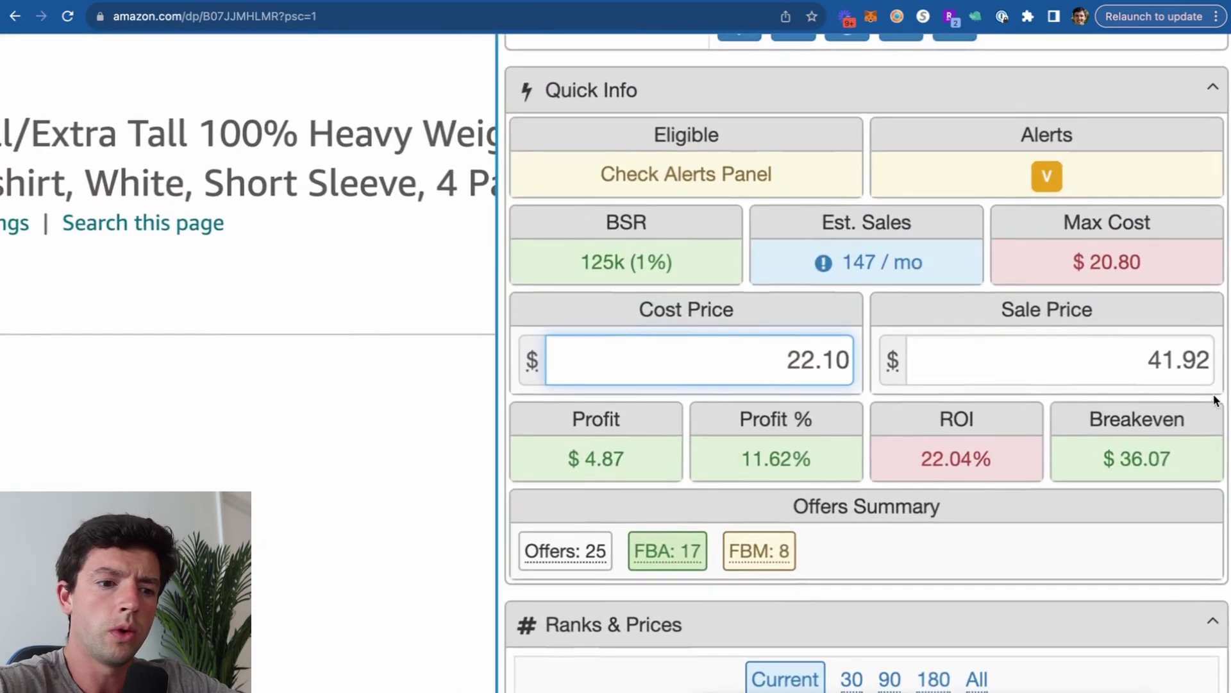
type("*.92")
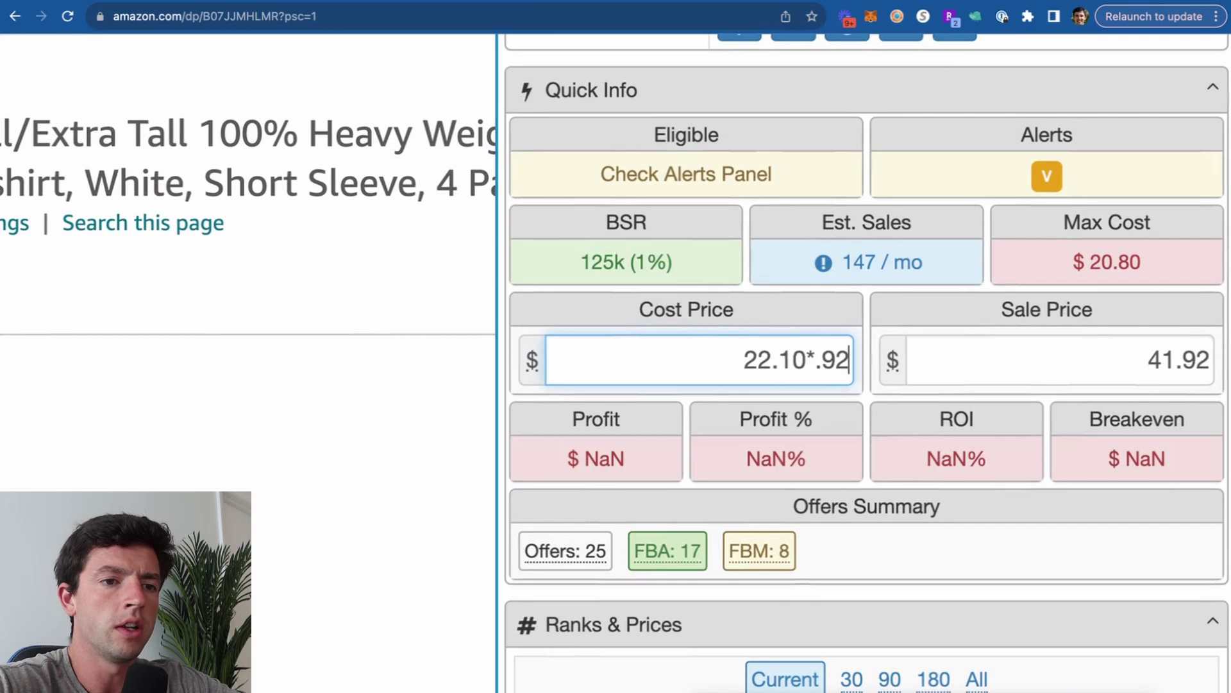
key("Return")
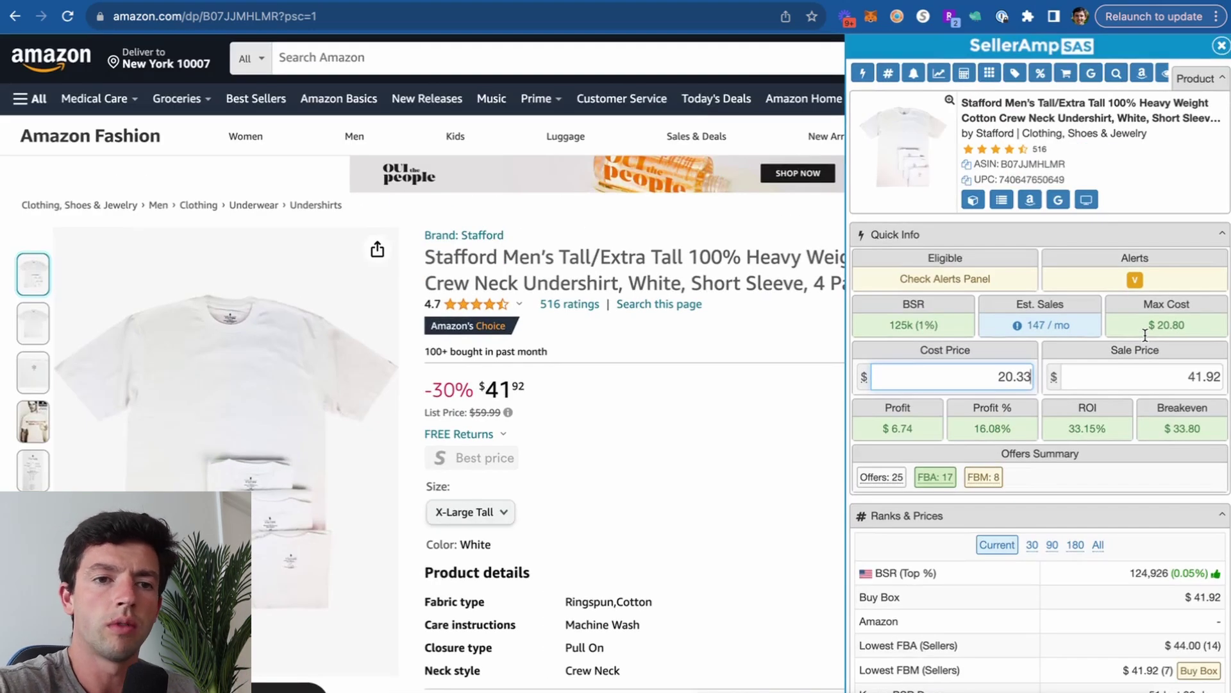
Review the Stafford undershirt's alerts and price history charts, and set its sale price to 44
scroll(1145, 335, "down", 10)
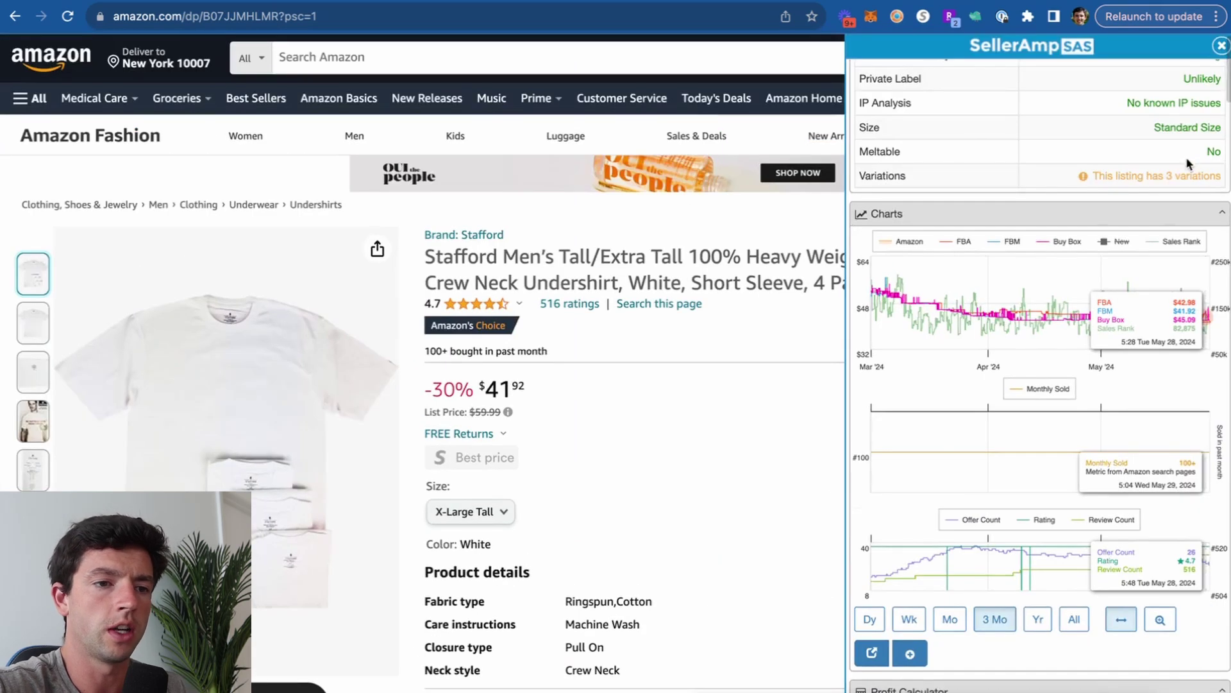
scroll(1187, 165, "up", 10)
key("Tab")
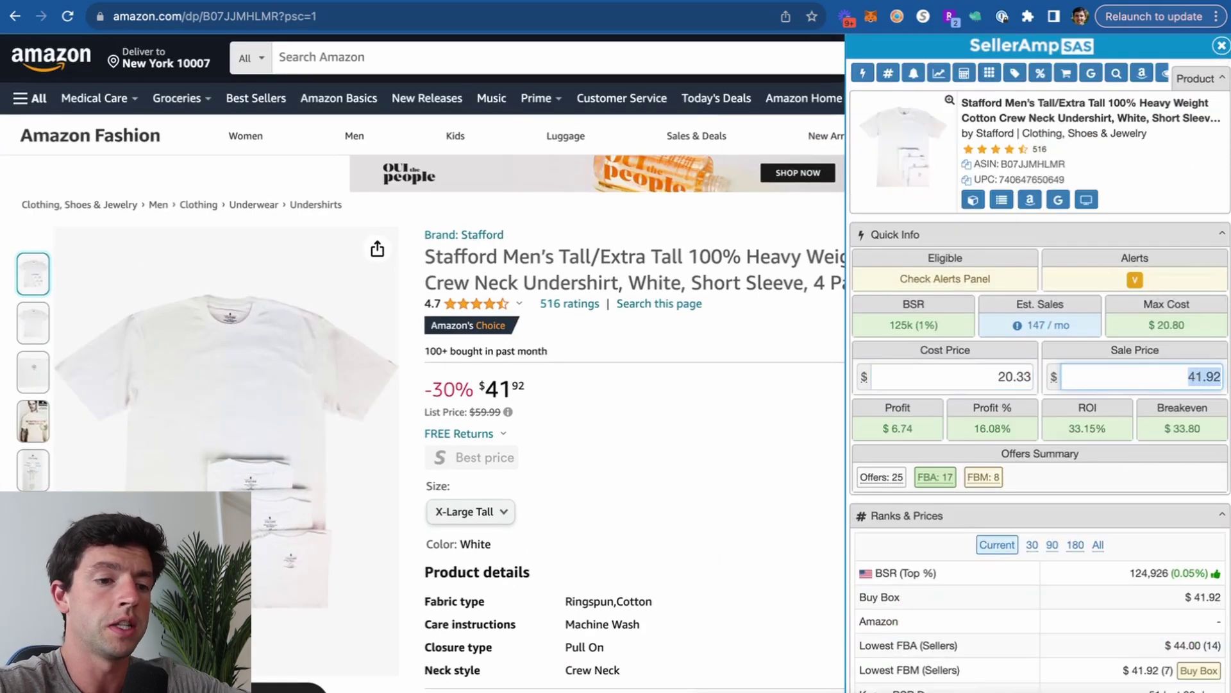
type("44")
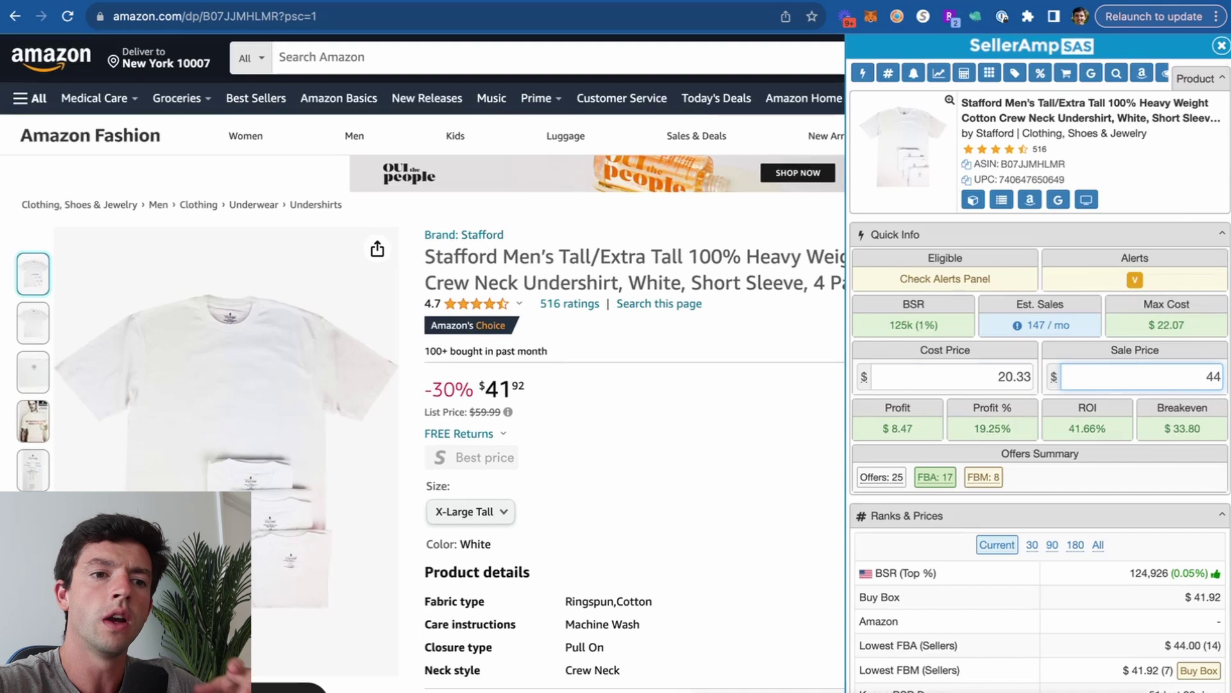